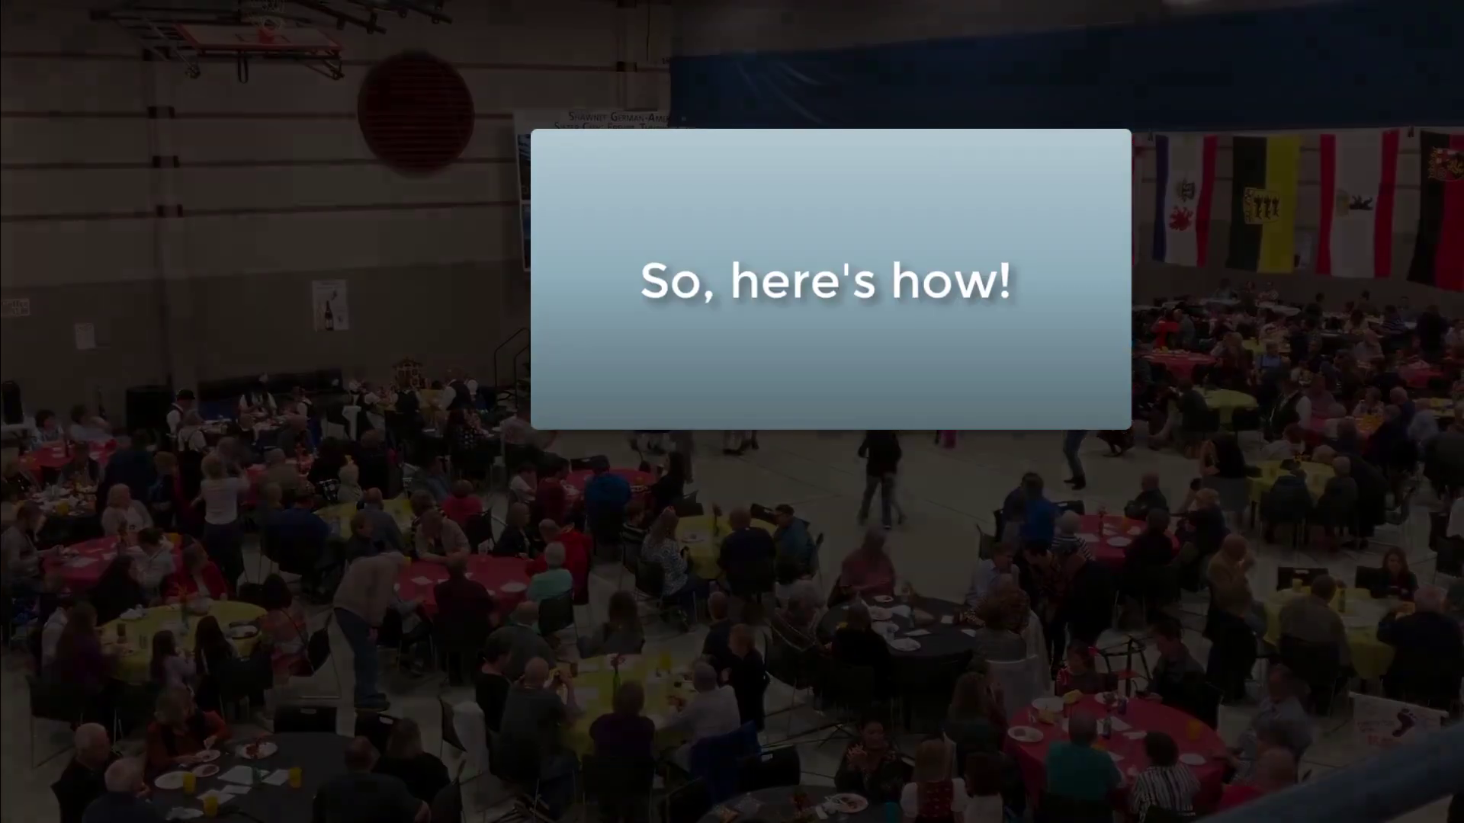
Step: With the Range Selection tool, mark a 17:16 range of the Oktoberfest clip from the playhead
left_click(419, 604)
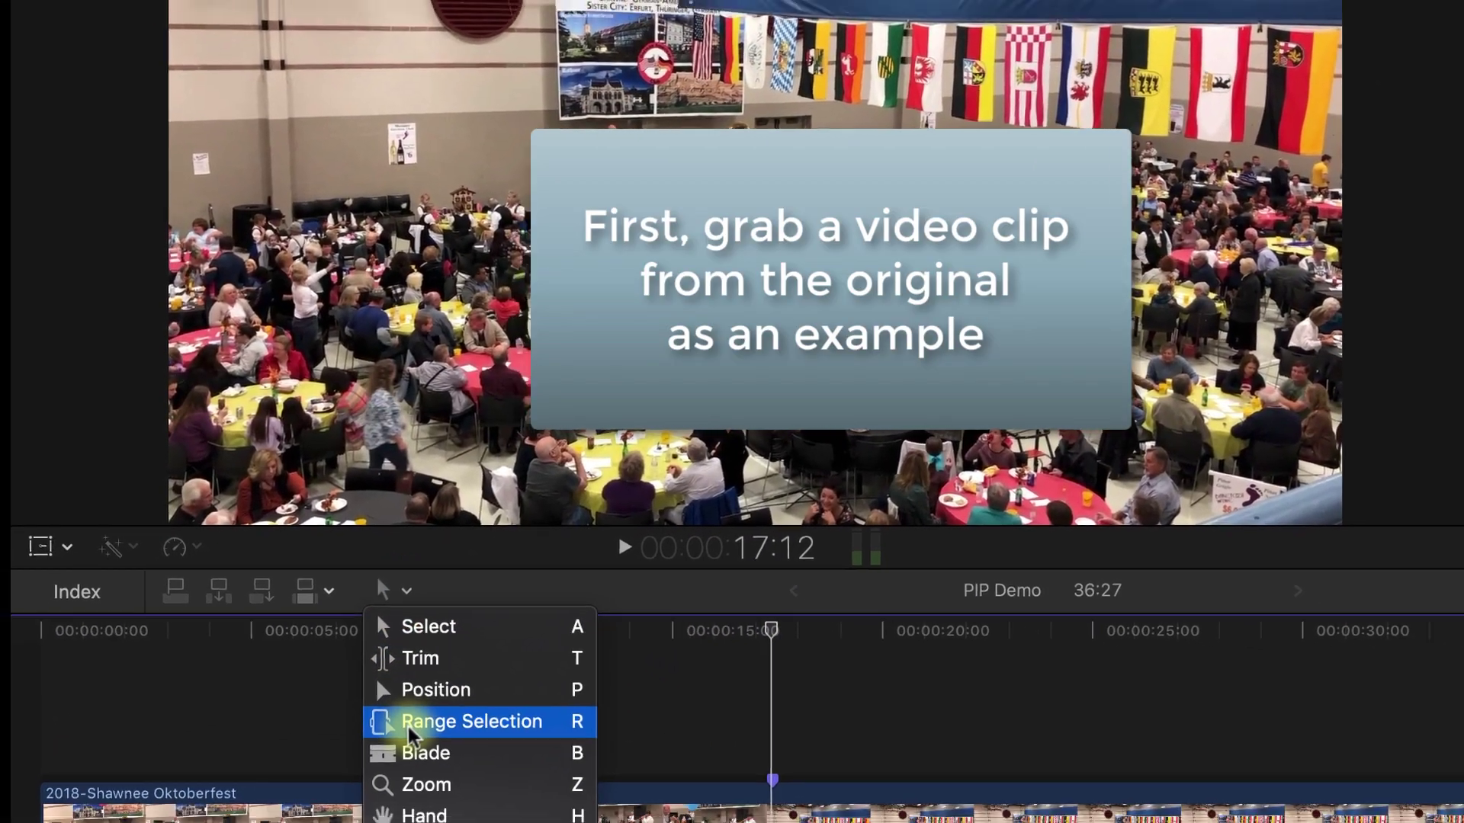
left_click(389, 740)
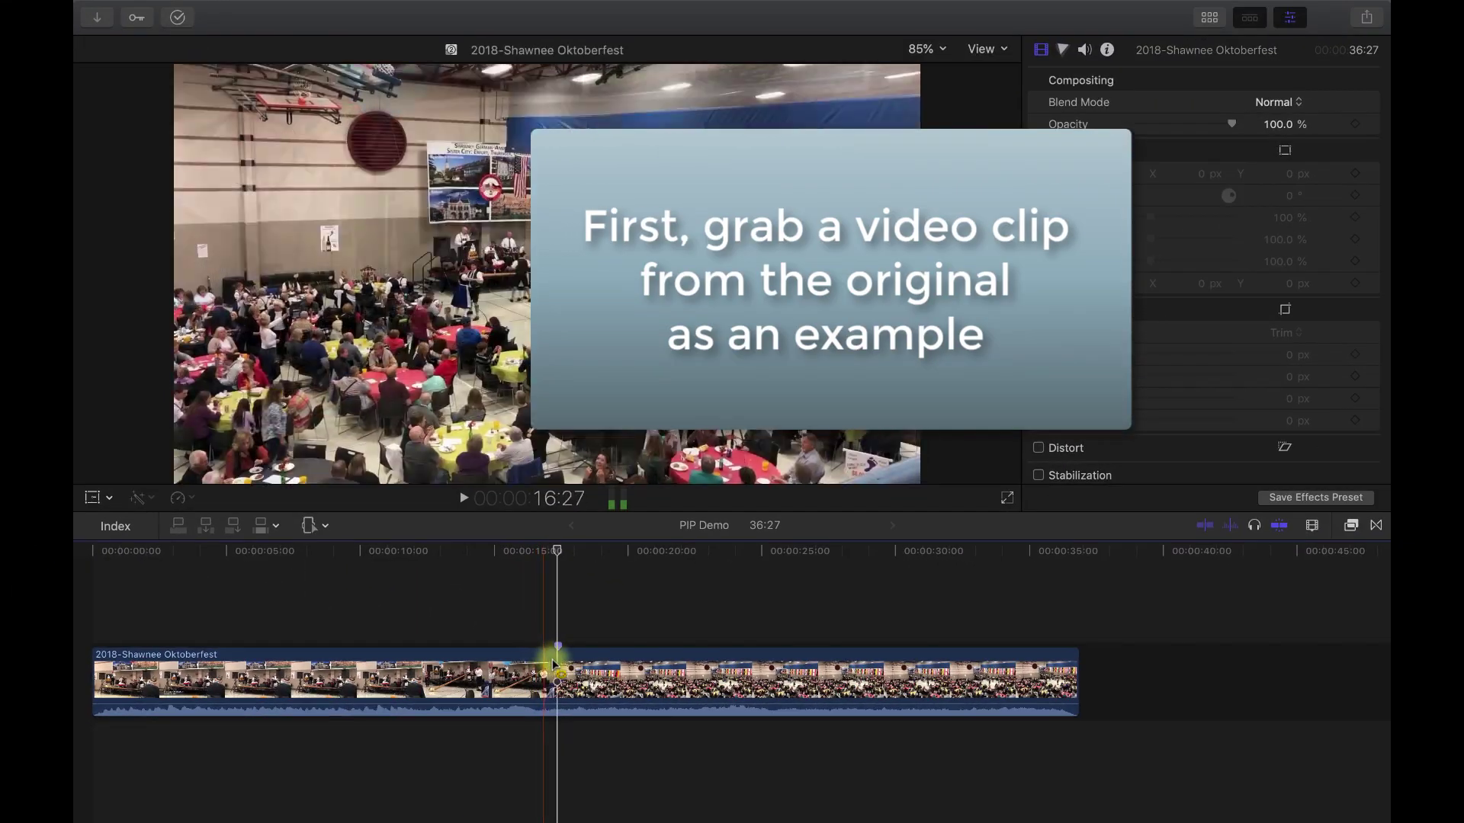
mouse_move(559, 670)
left_mouse_down()
mouse_move(1062, 681)
mouse_move(1027, 686)
left_mouse_up()
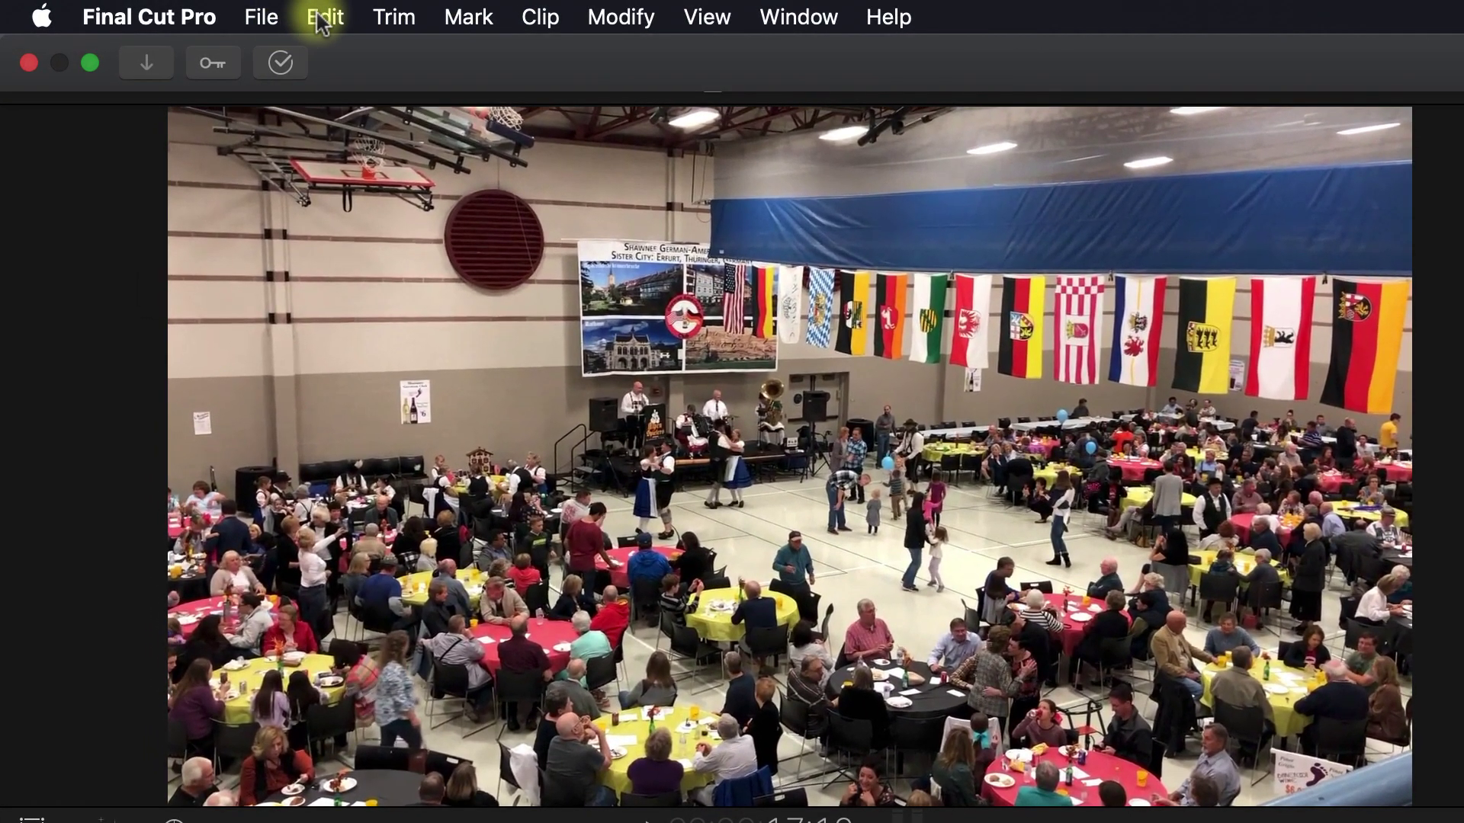
Step: Copy the marked range, paste it as a connected clip above, and return to the Select tool
left_click(320, 20)
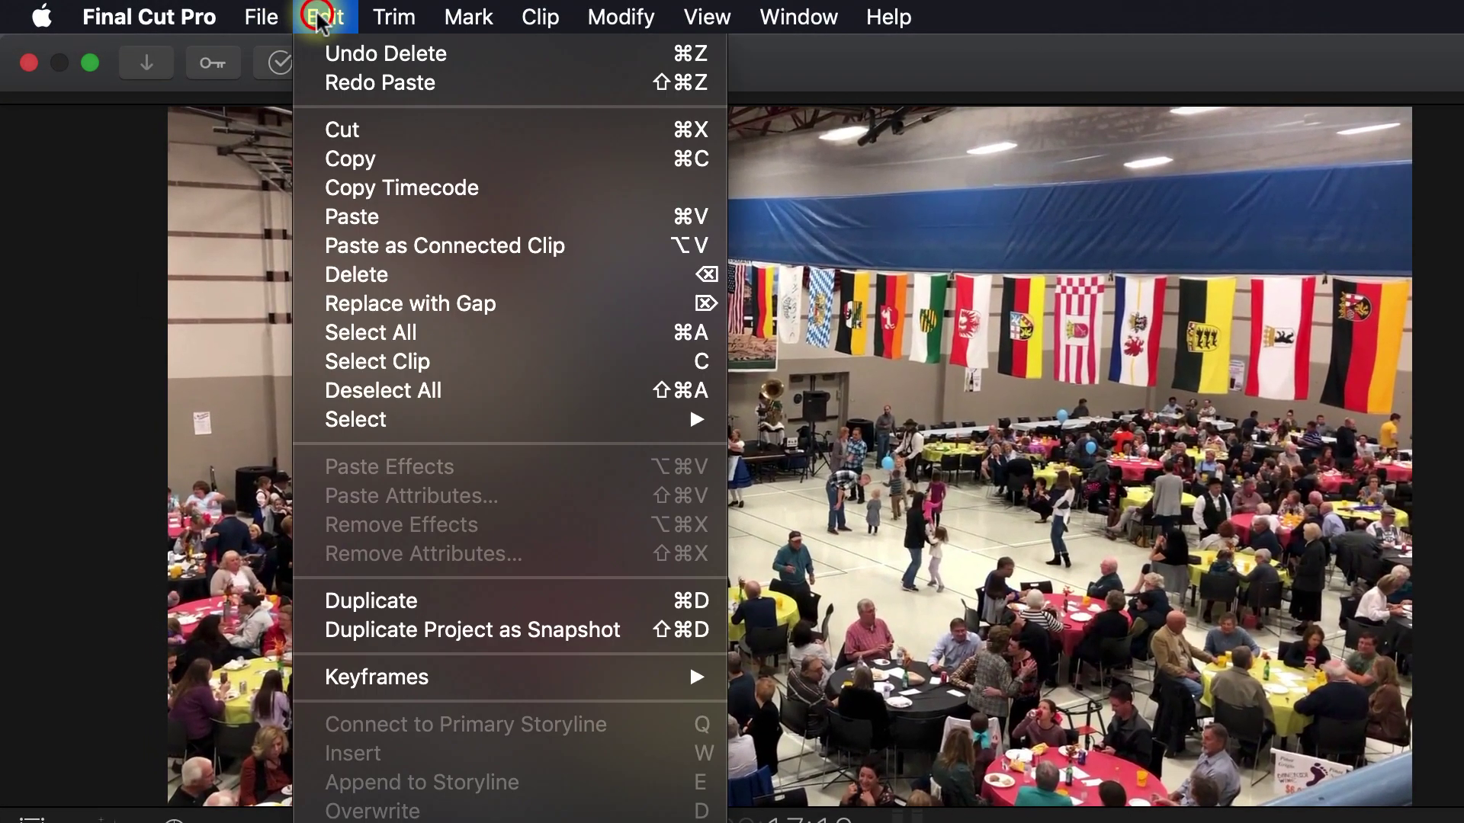
left_click(341, 159)
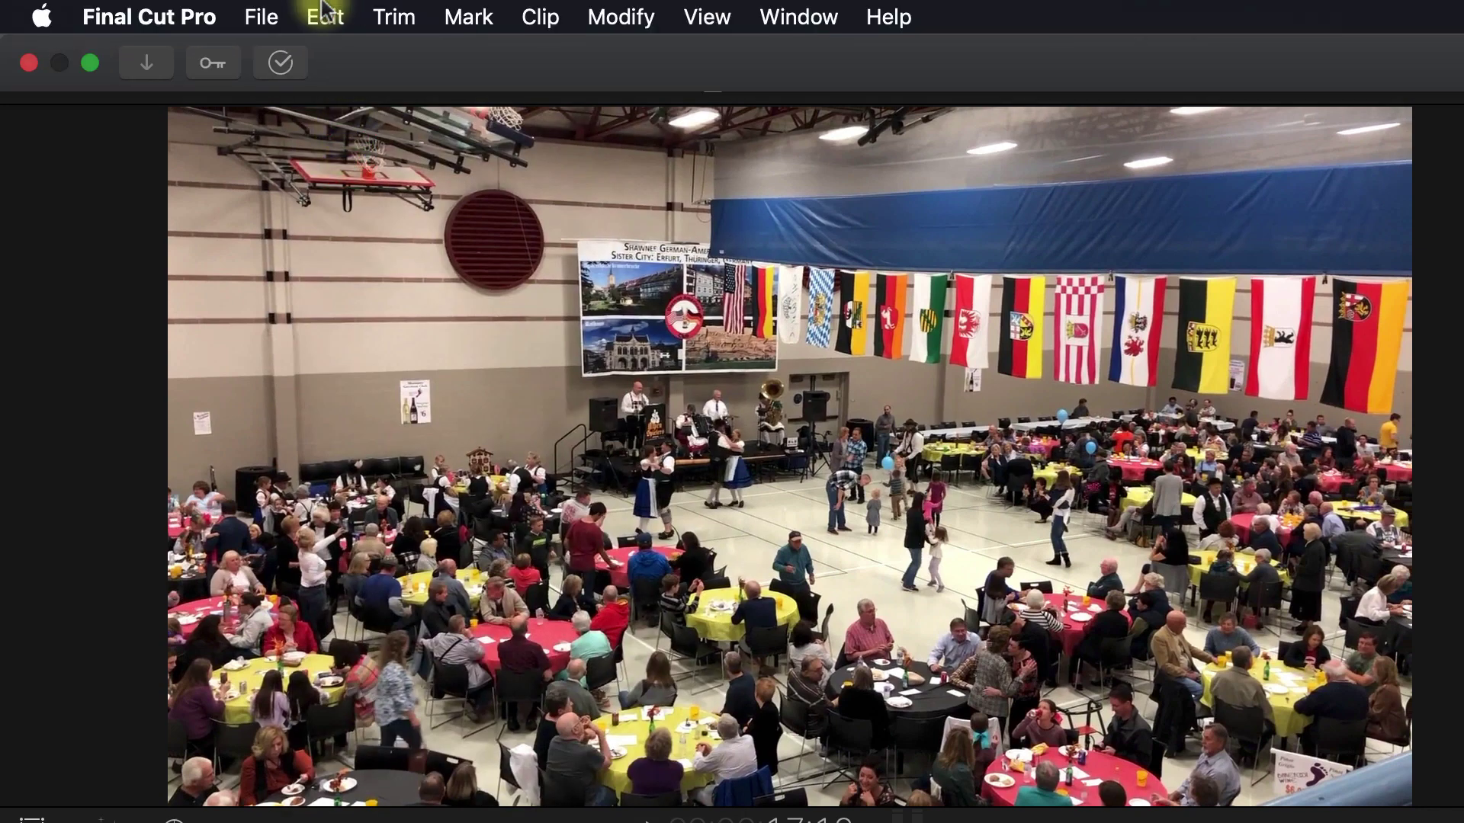
left_click(325, 19)
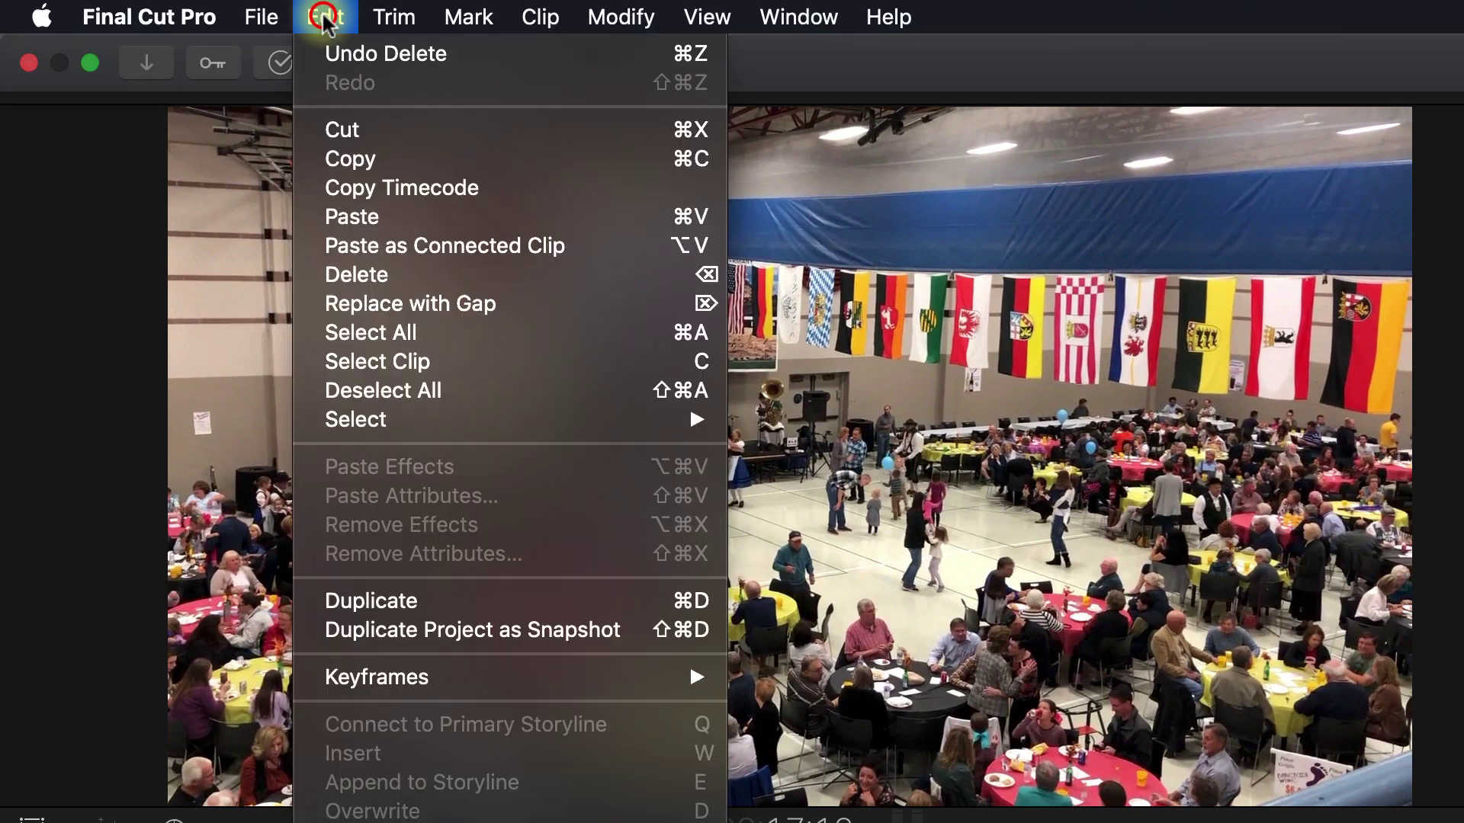
left_click(351, 236)
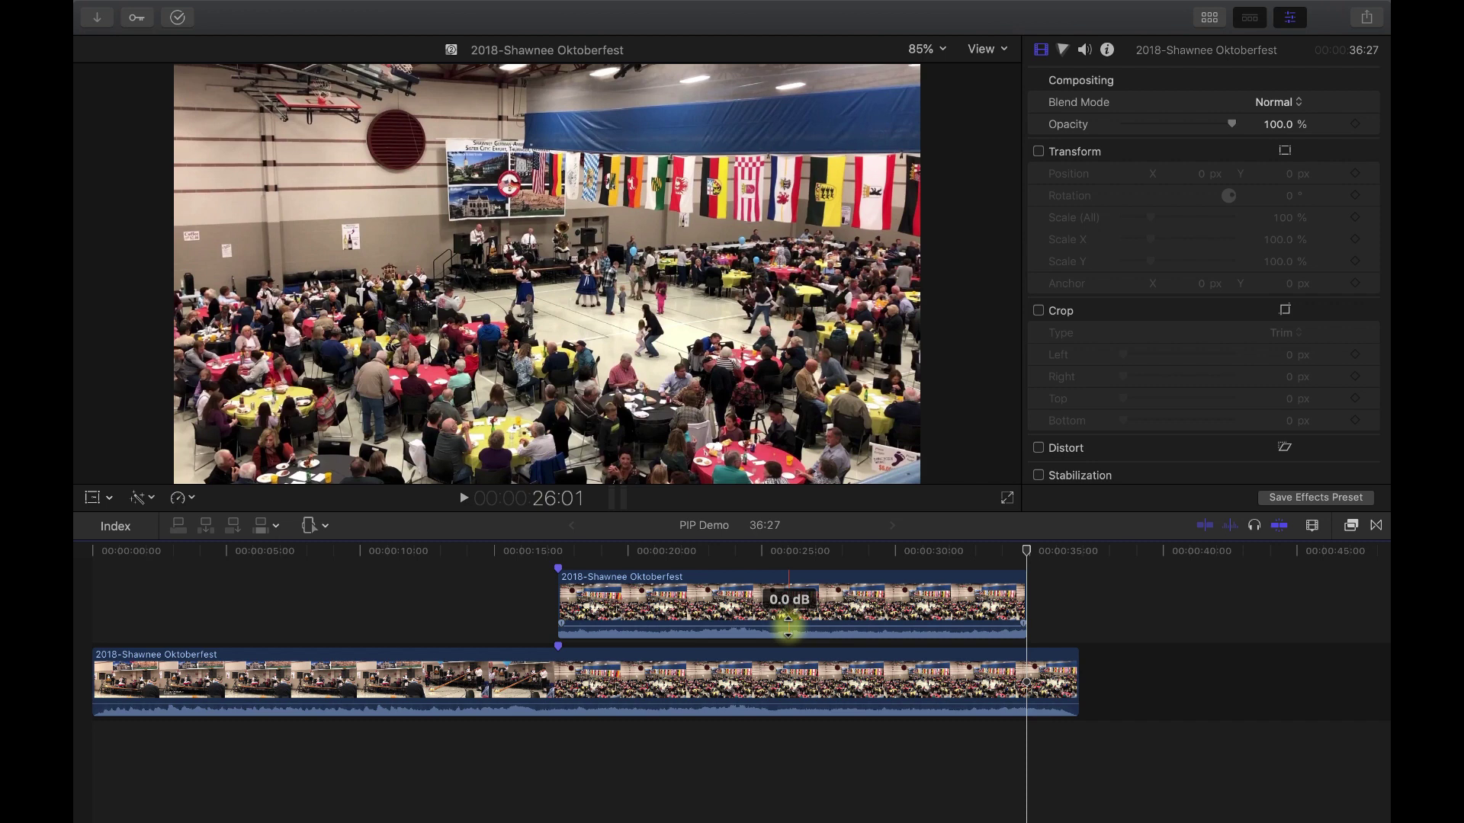
left_click(324, 527)
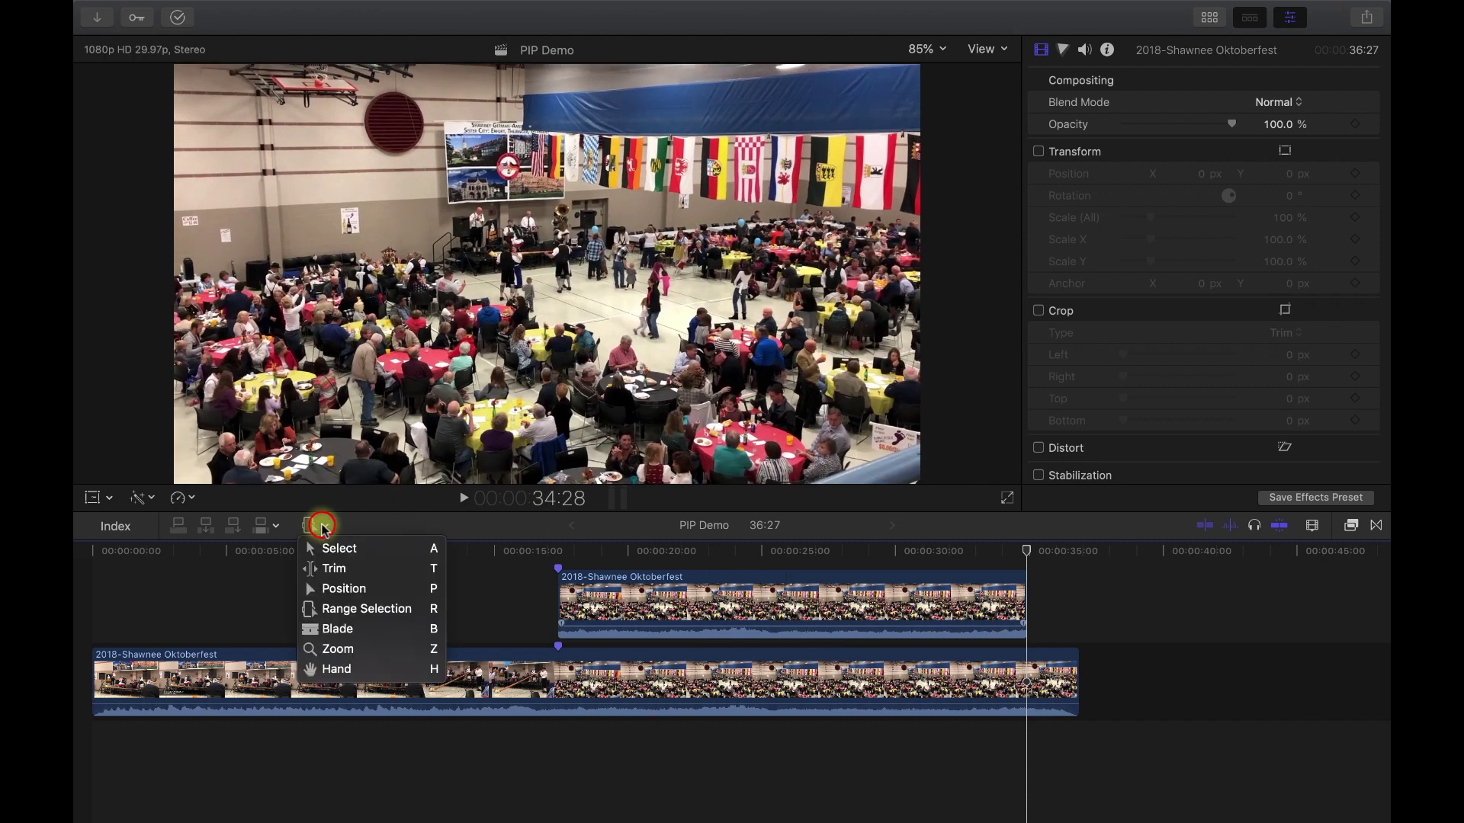
left_click(335, 550)
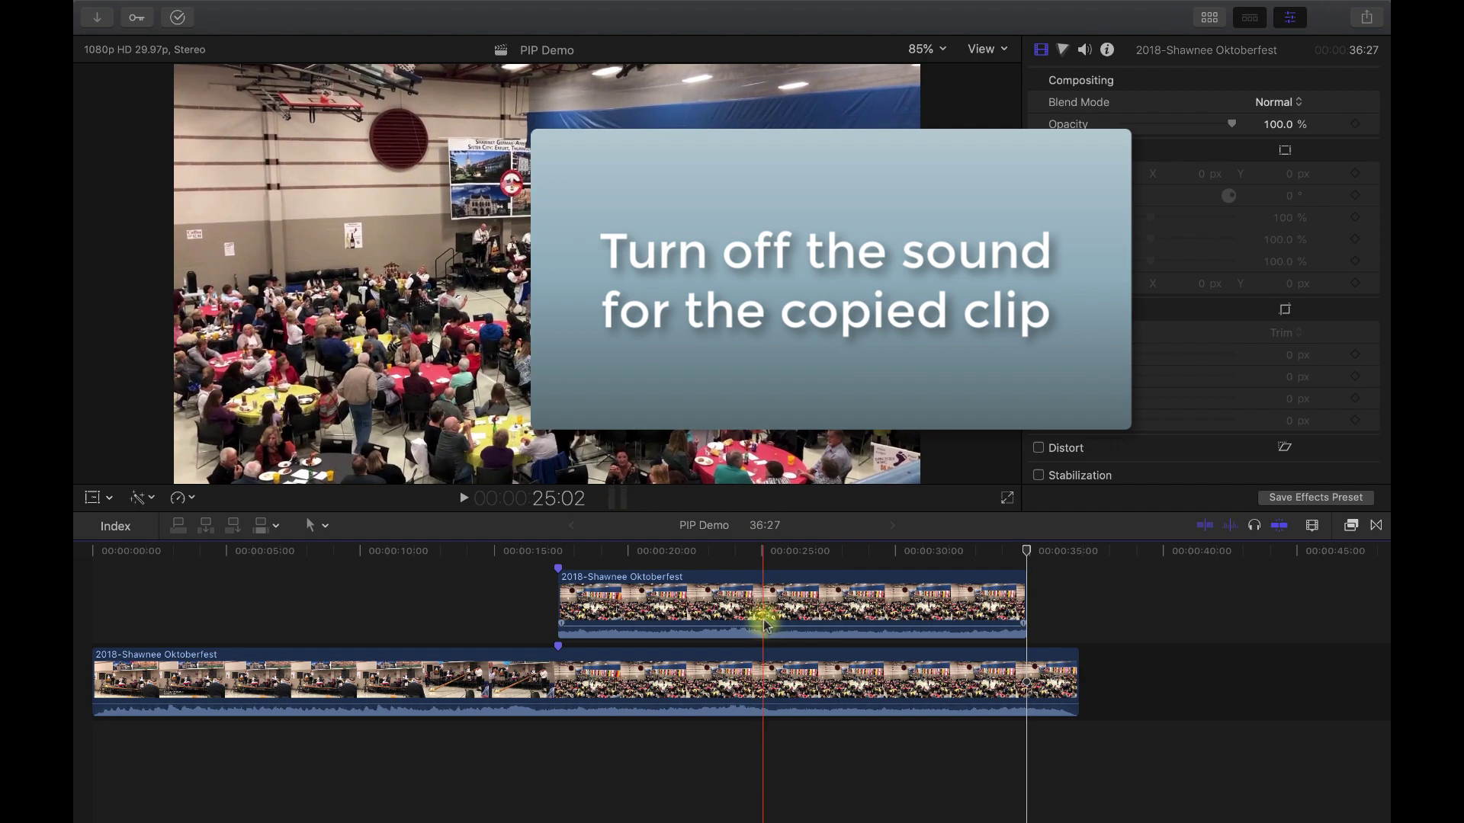
Step: Drag the connected copy's volume down to -∞ dB and select that clip
left_click_drag(763, 623, 763, 652)
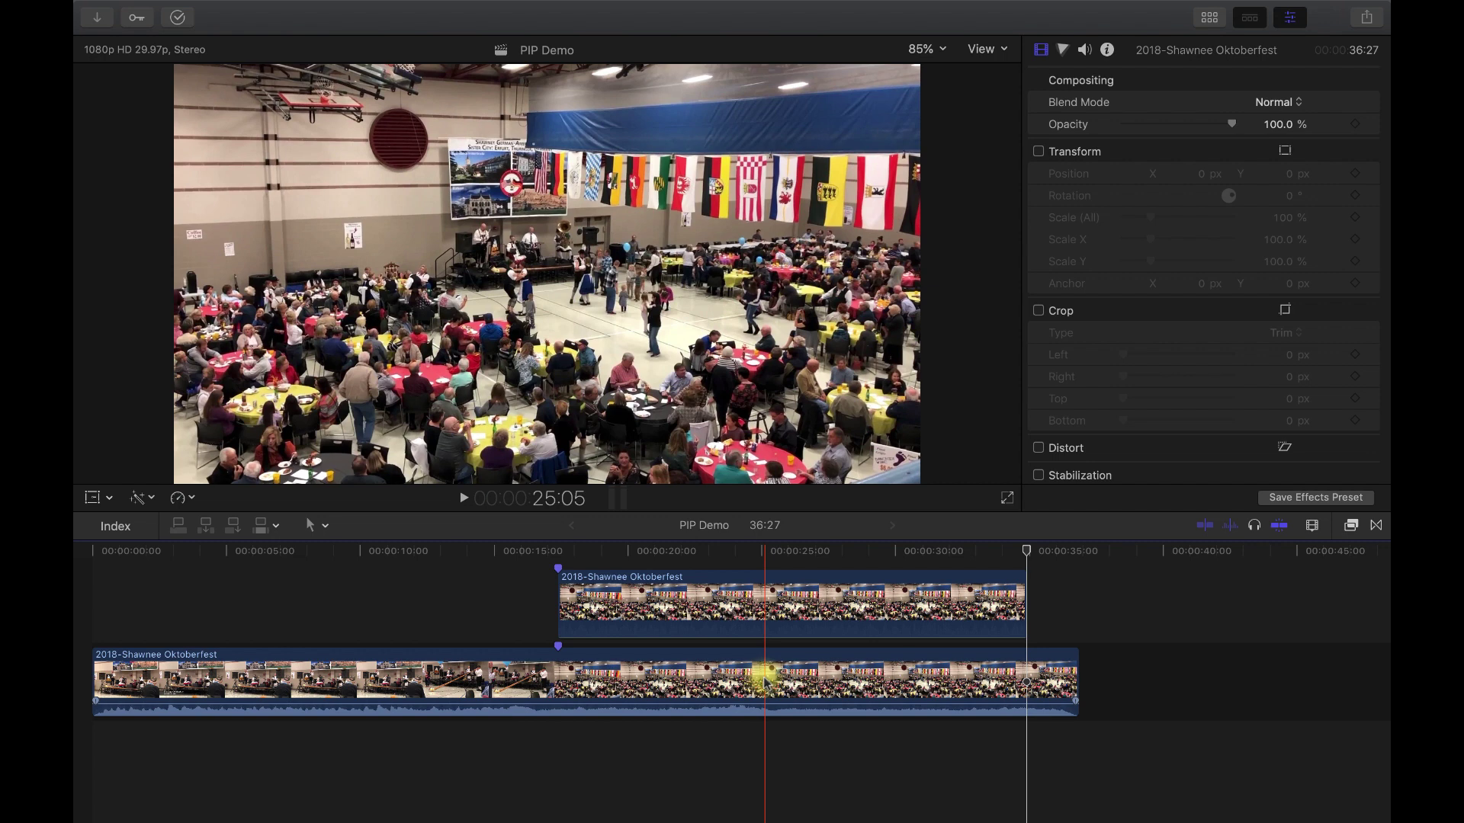
left_click(717, 600)
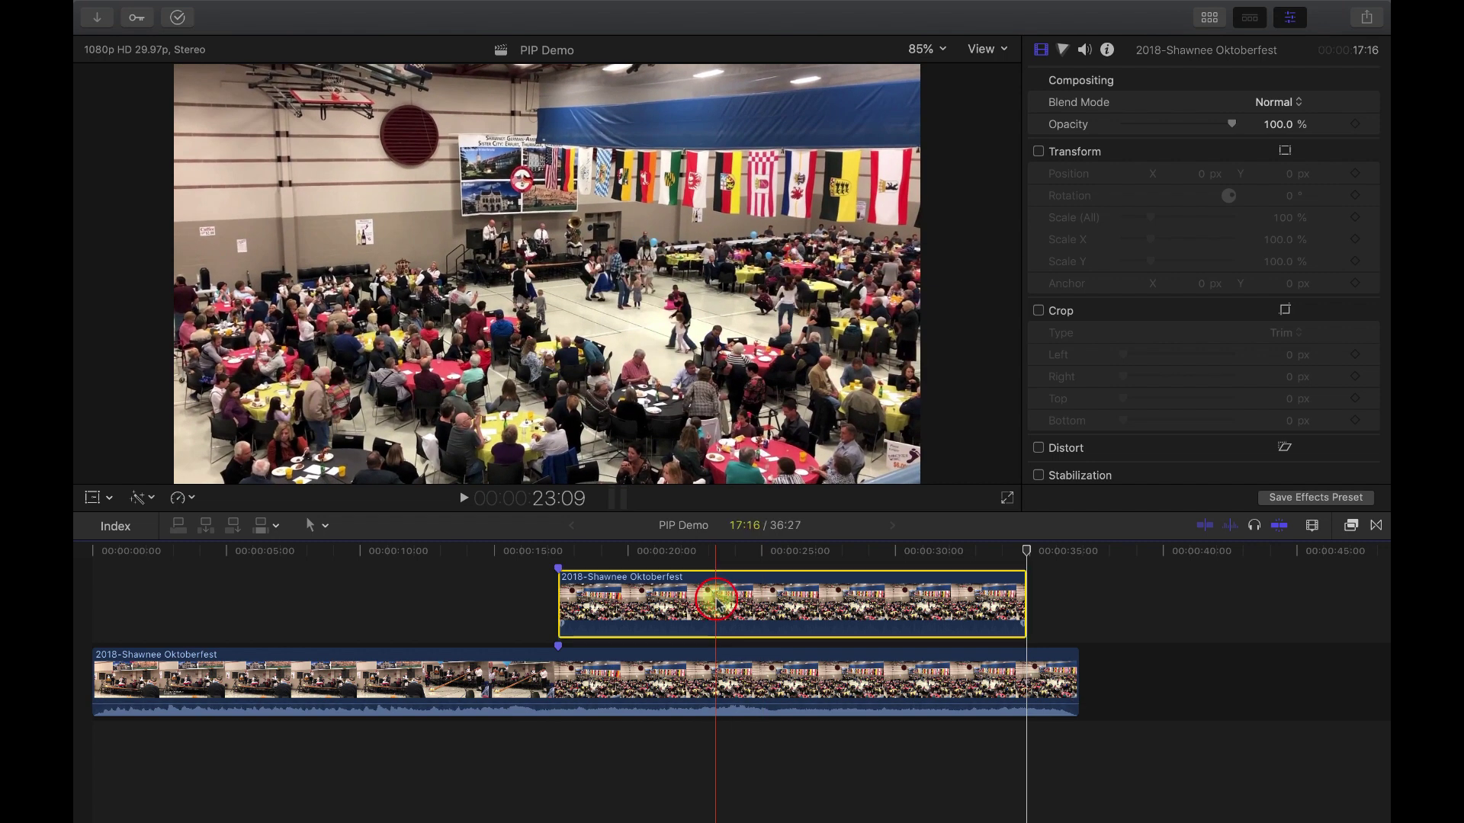
Step: Make the connected copy a new compound clip, PIP Demo Clip 1, and open it in its own timeline
right_click(644, 610)
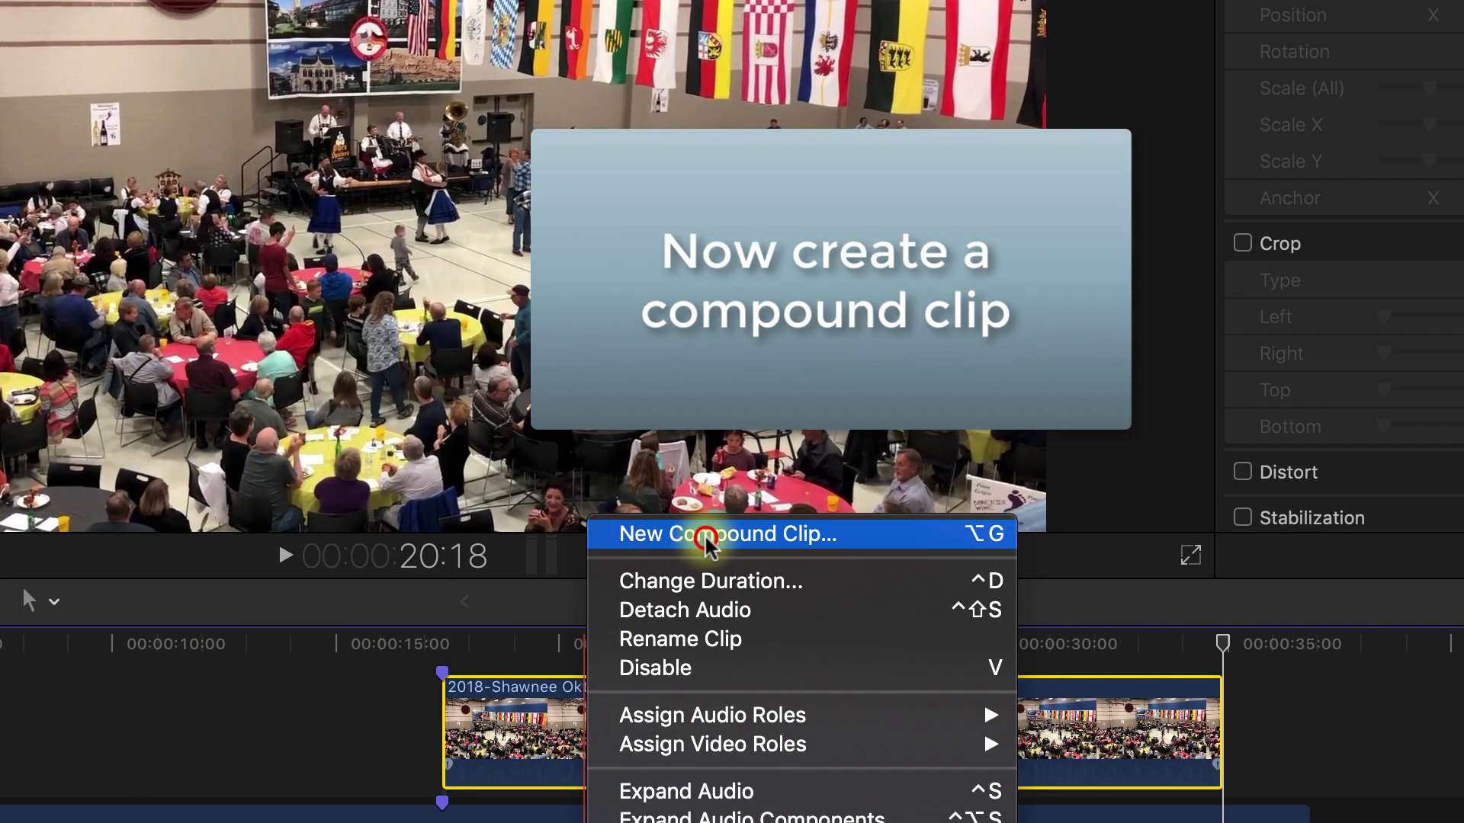
left_click(706, 535)
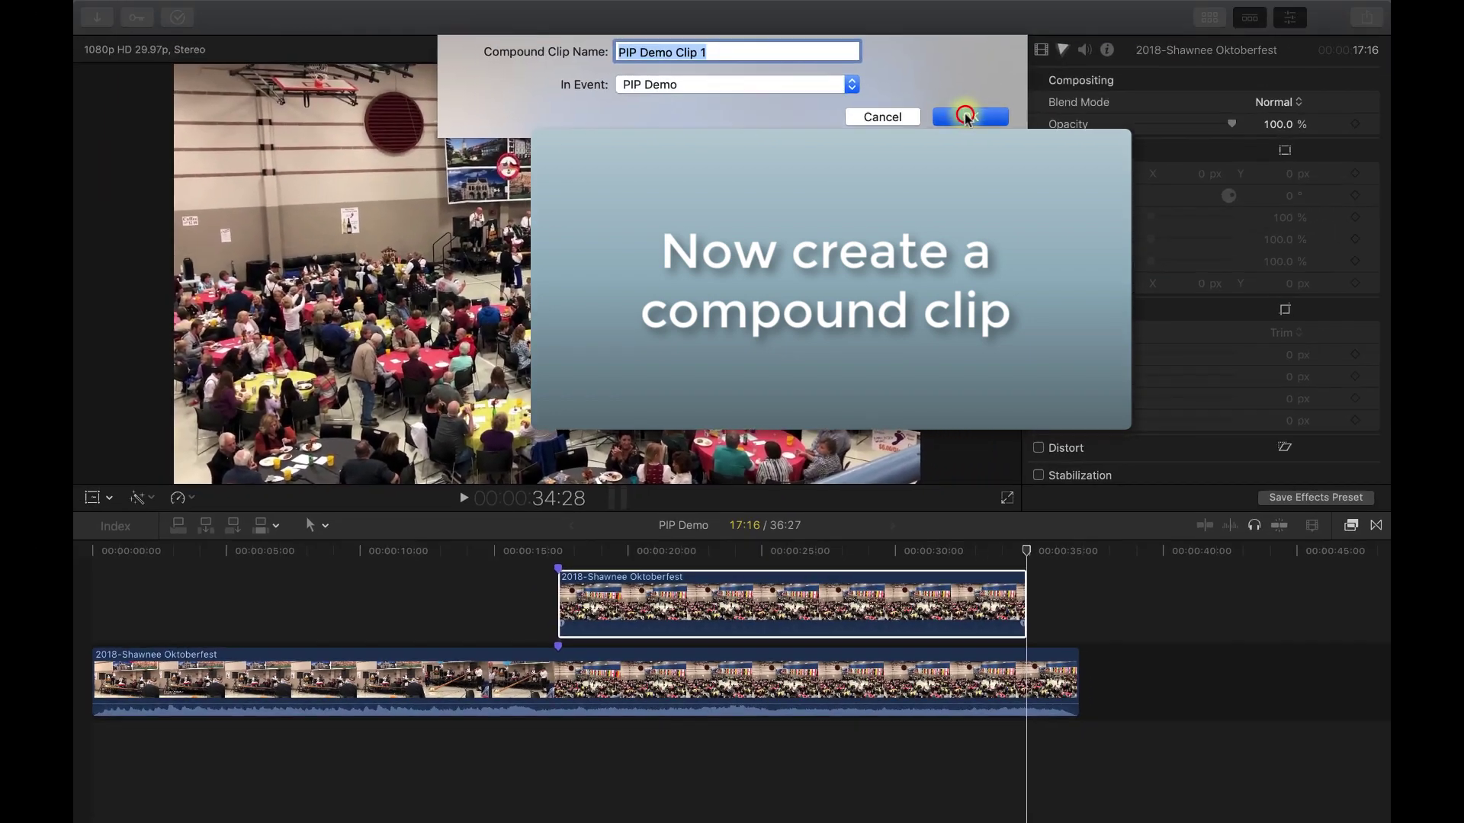
left_click(964, 116)
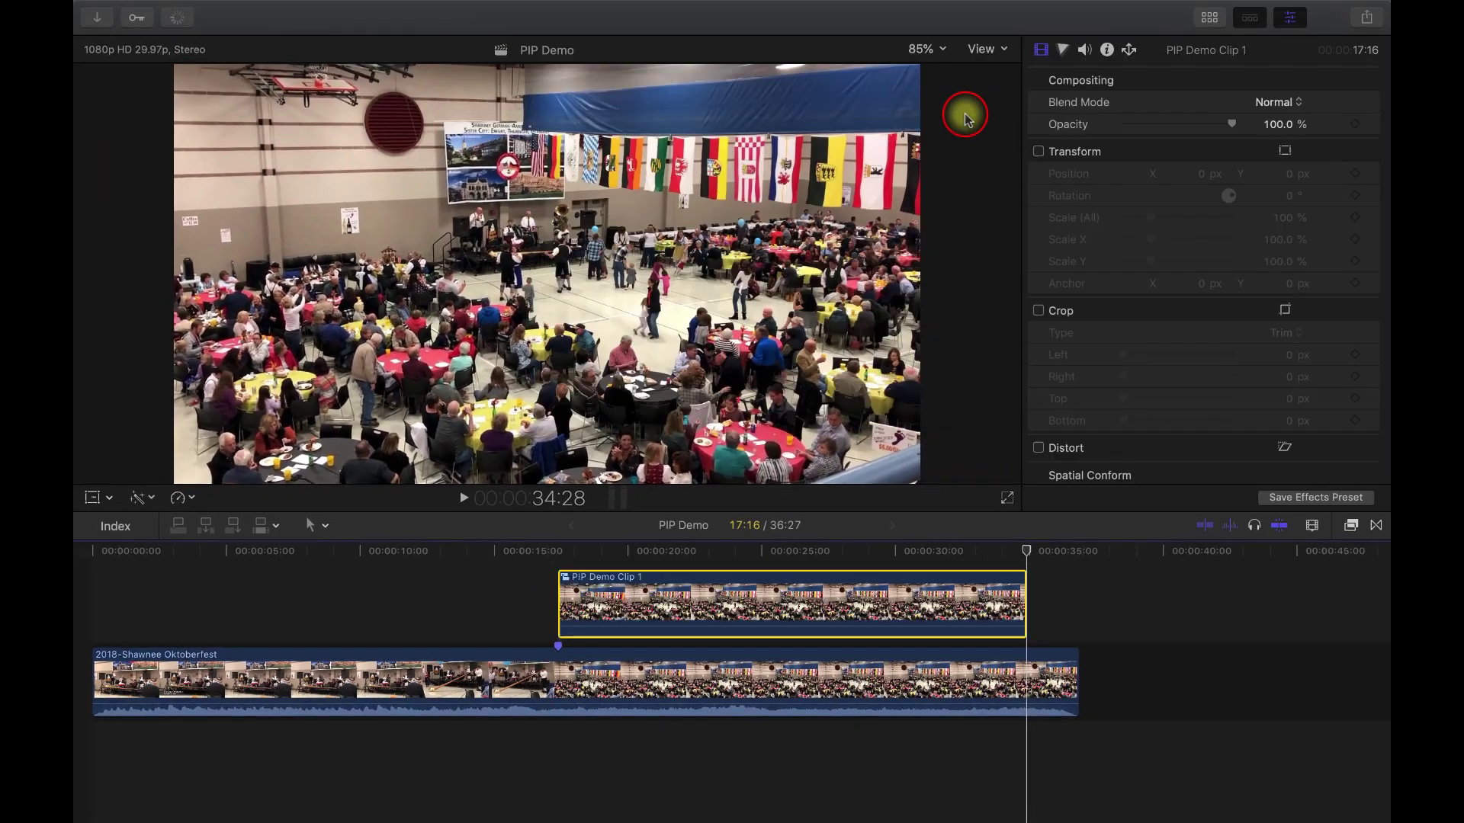
double_click(713, 589)
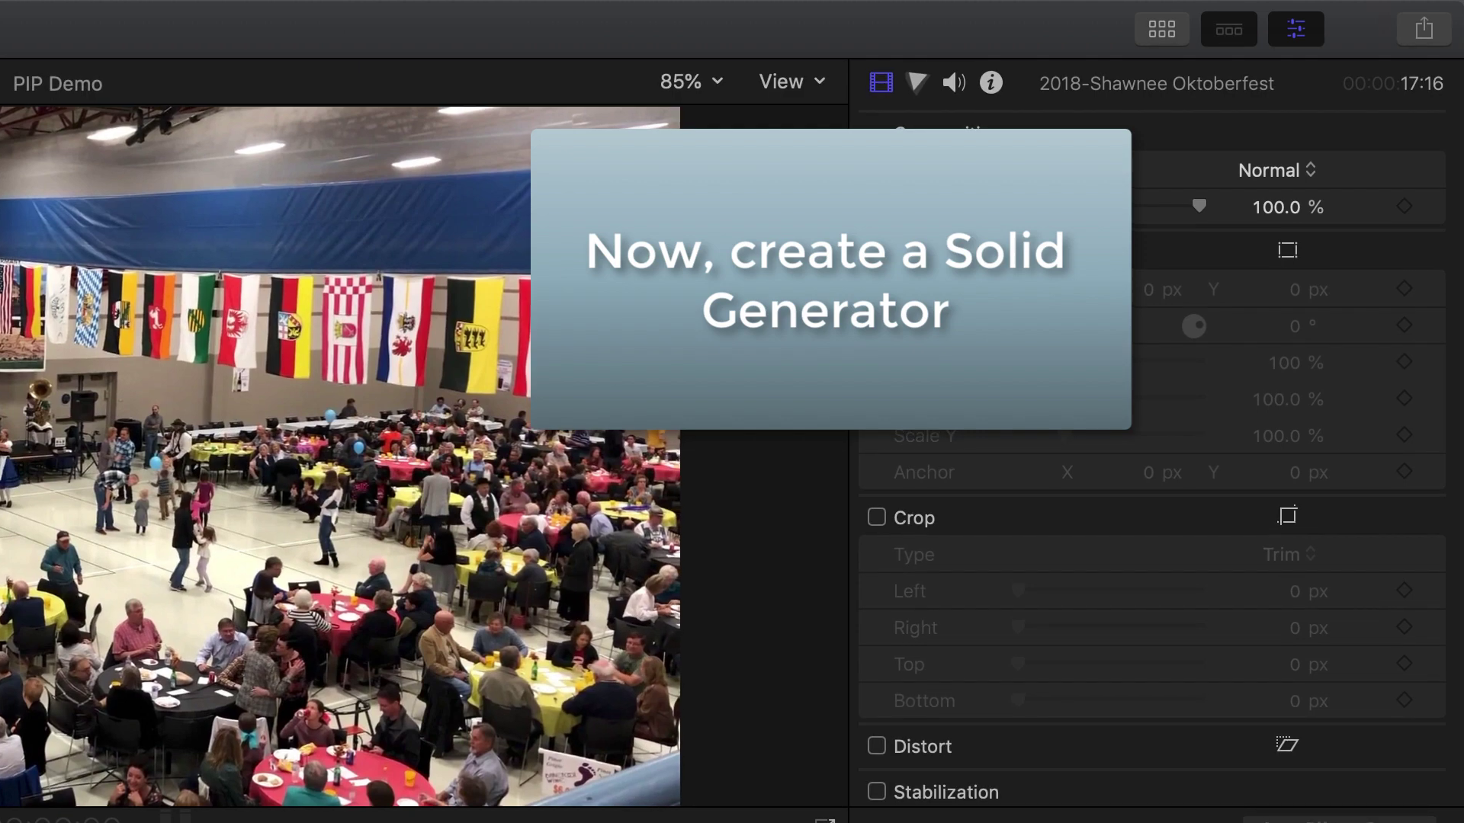
Step: Connect a Grey Scale solid above the Oktoberfest footage and extend it to the full 17:16
left_click(1160, 29)
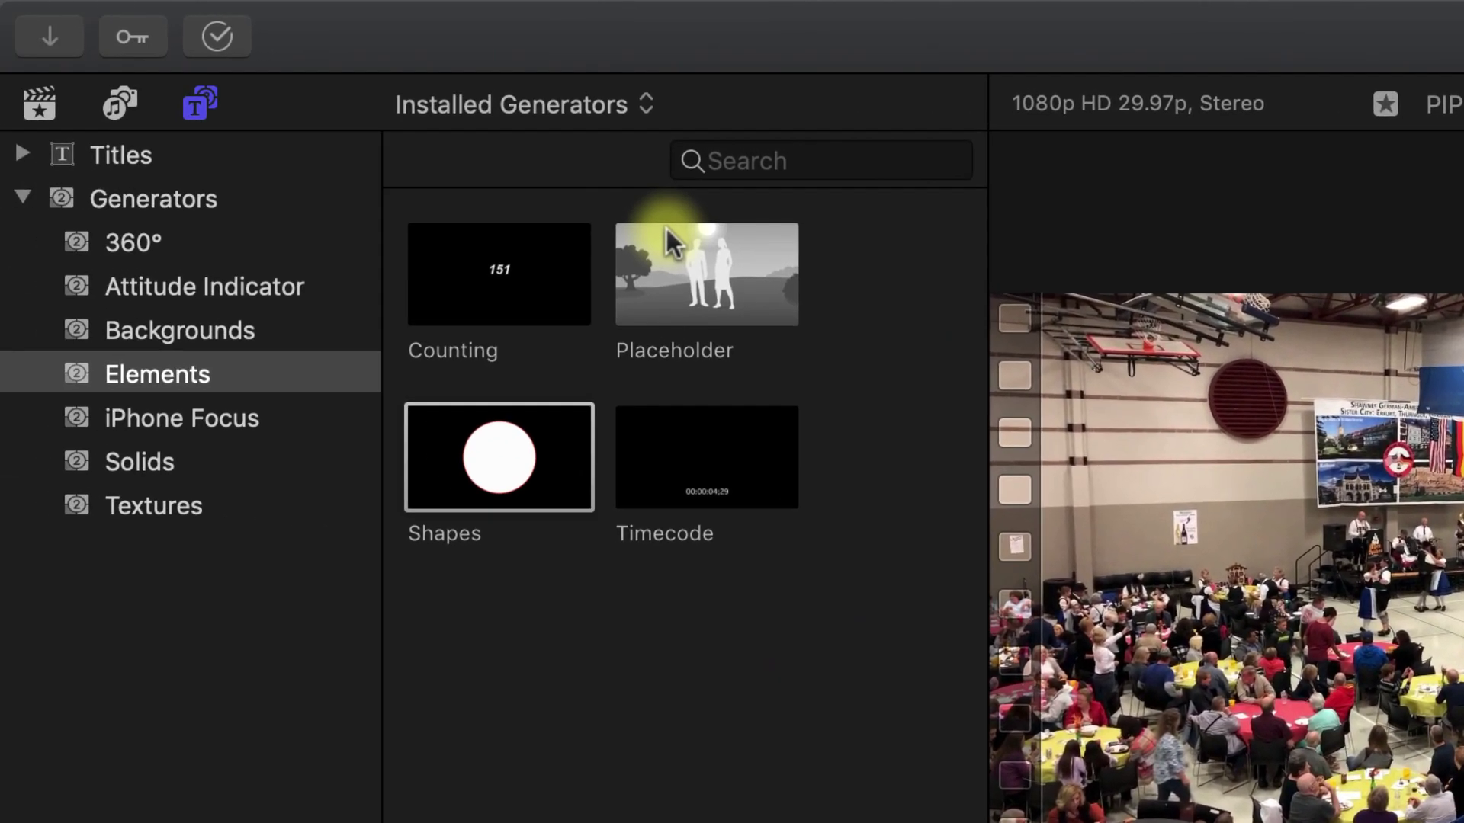
left_click(162, 451)
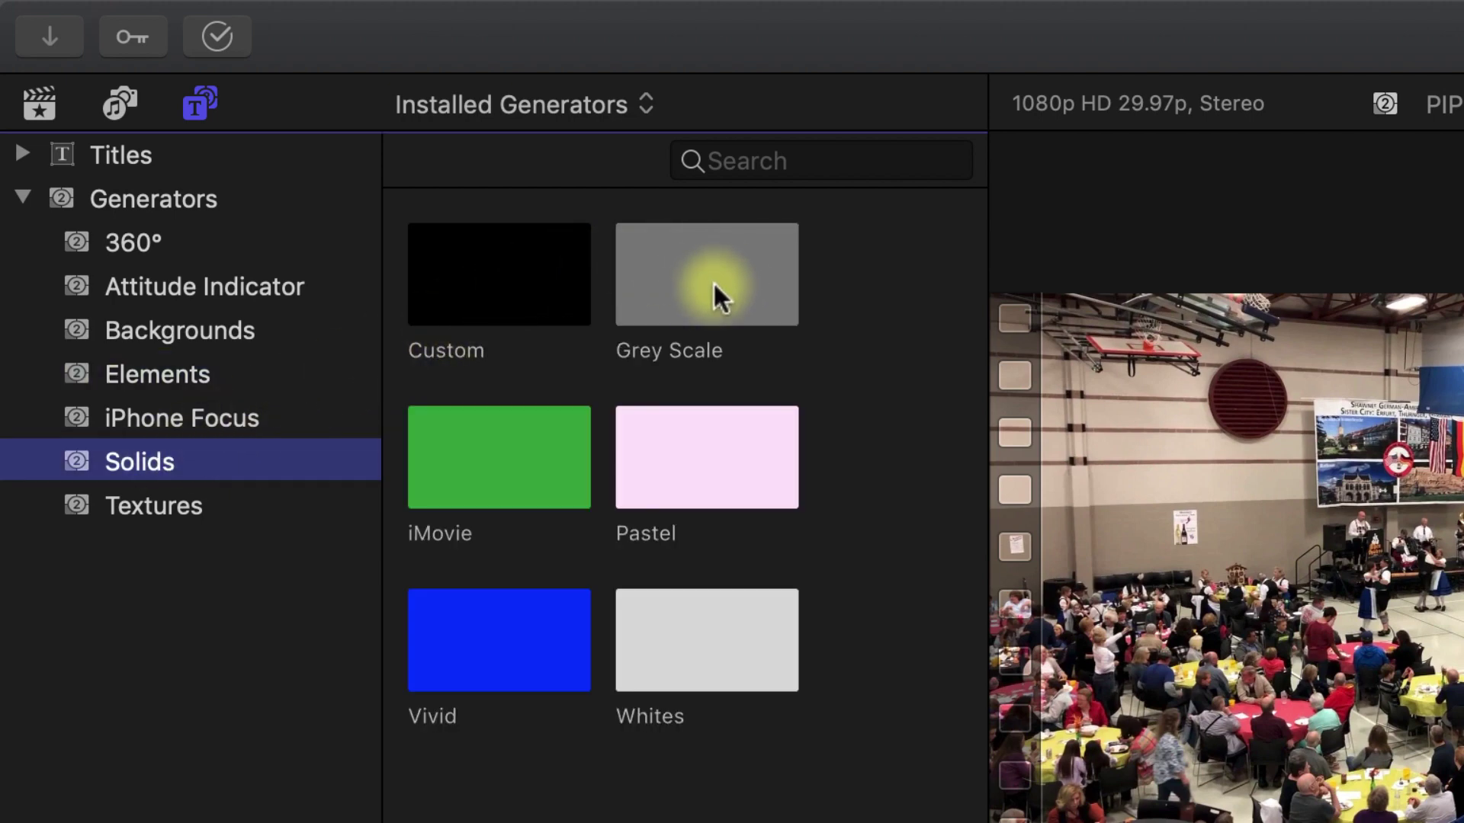
mouse_move(706, 285)
left_mouse_down()
mouse_move(324, 405)
mouse_move(171, 607)
mouse_move(92, 606)
left_mouse_up()
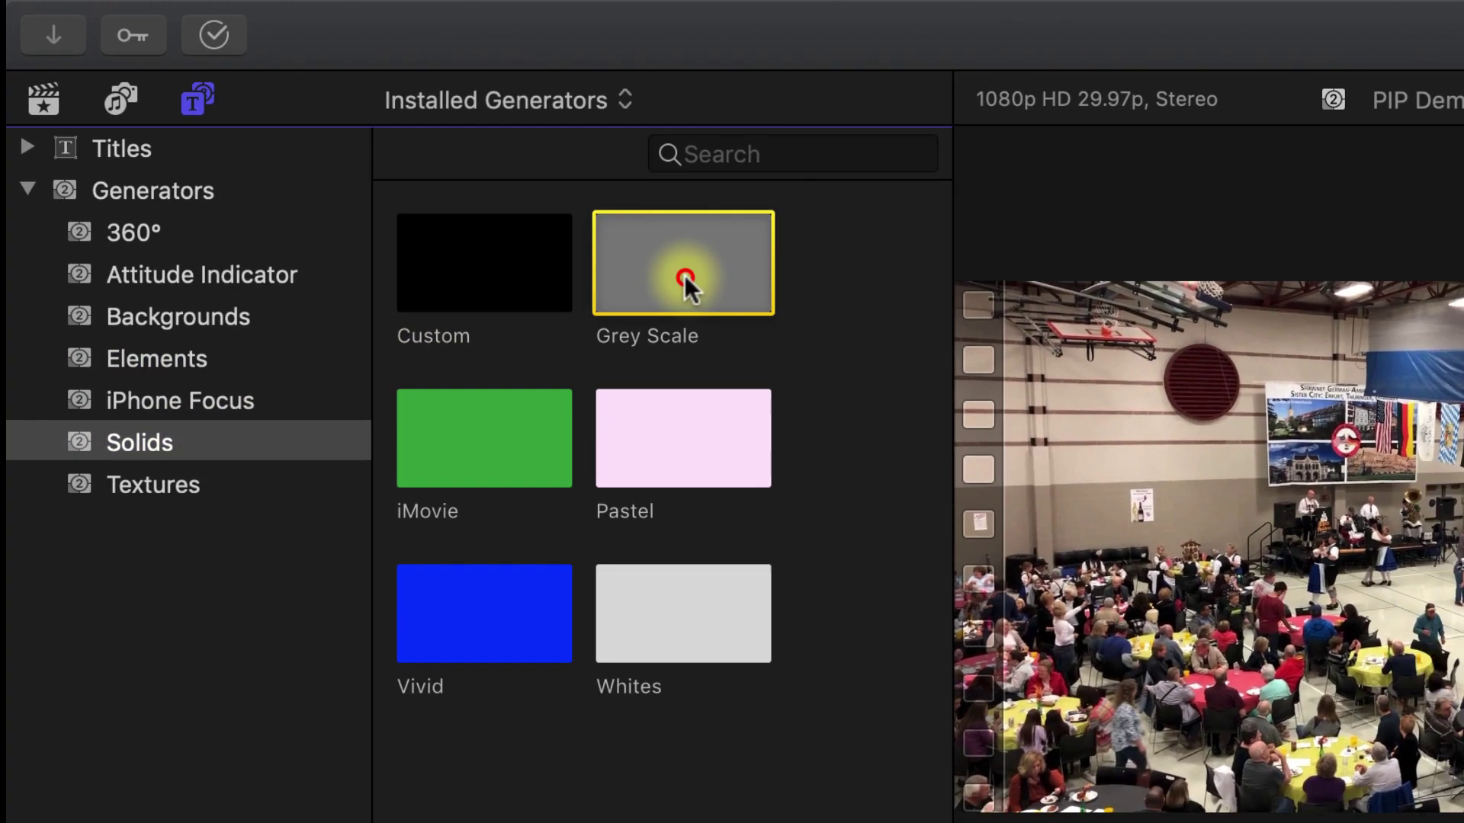
left_click(171, 606)
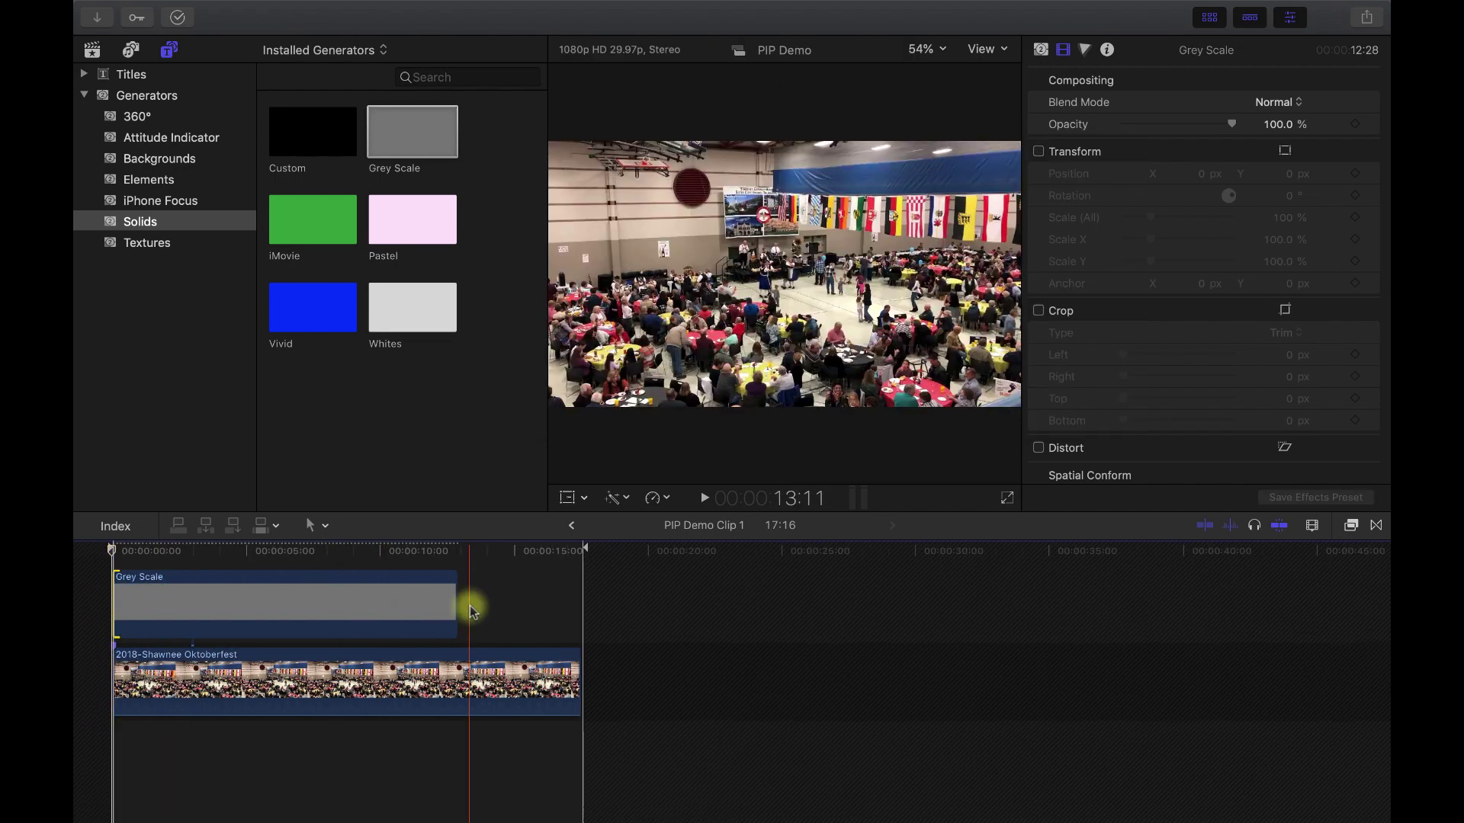
left_click_drag(455, 607, 577, 617)
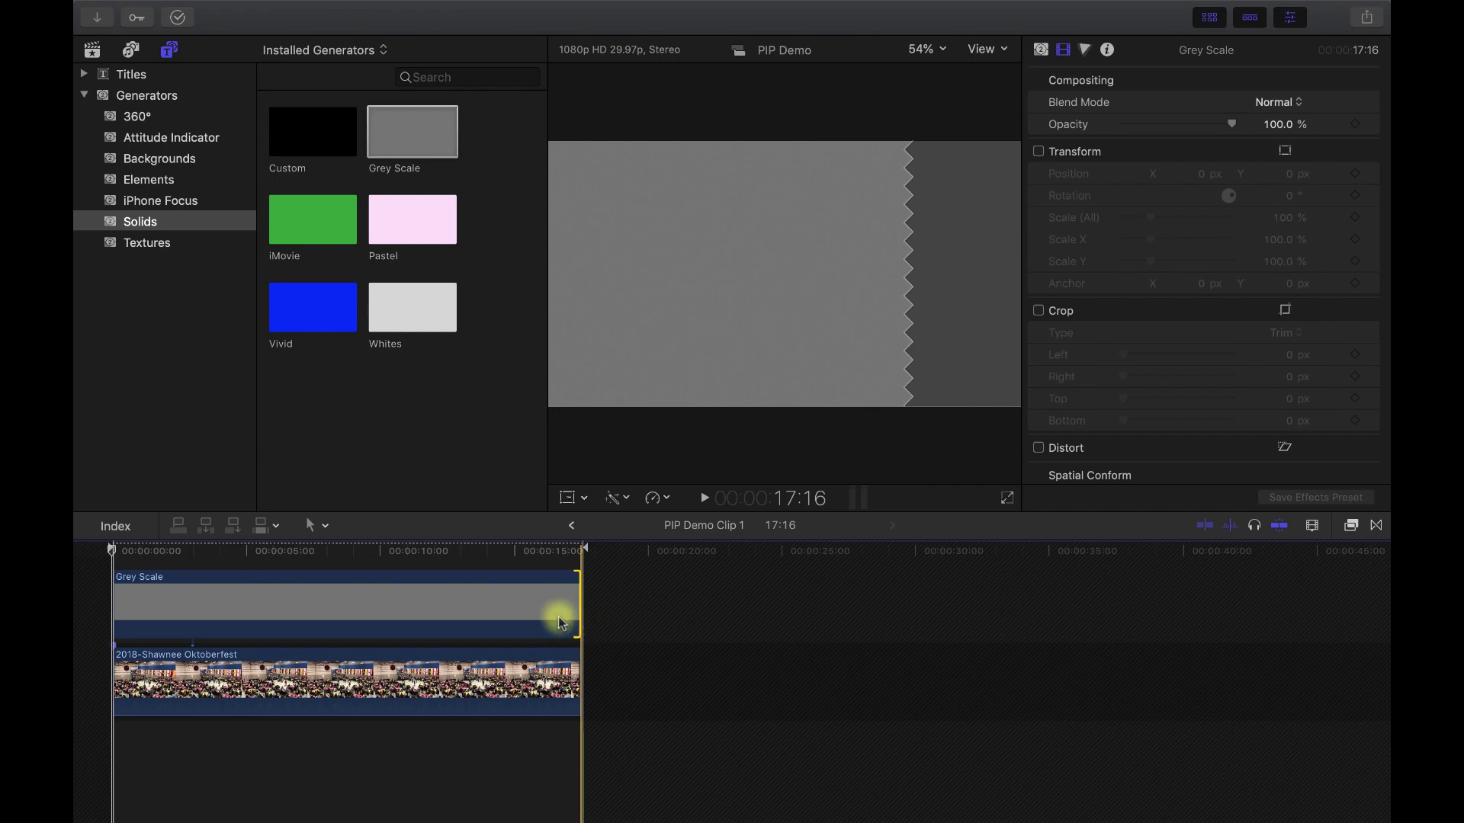
left_click(516, 614)
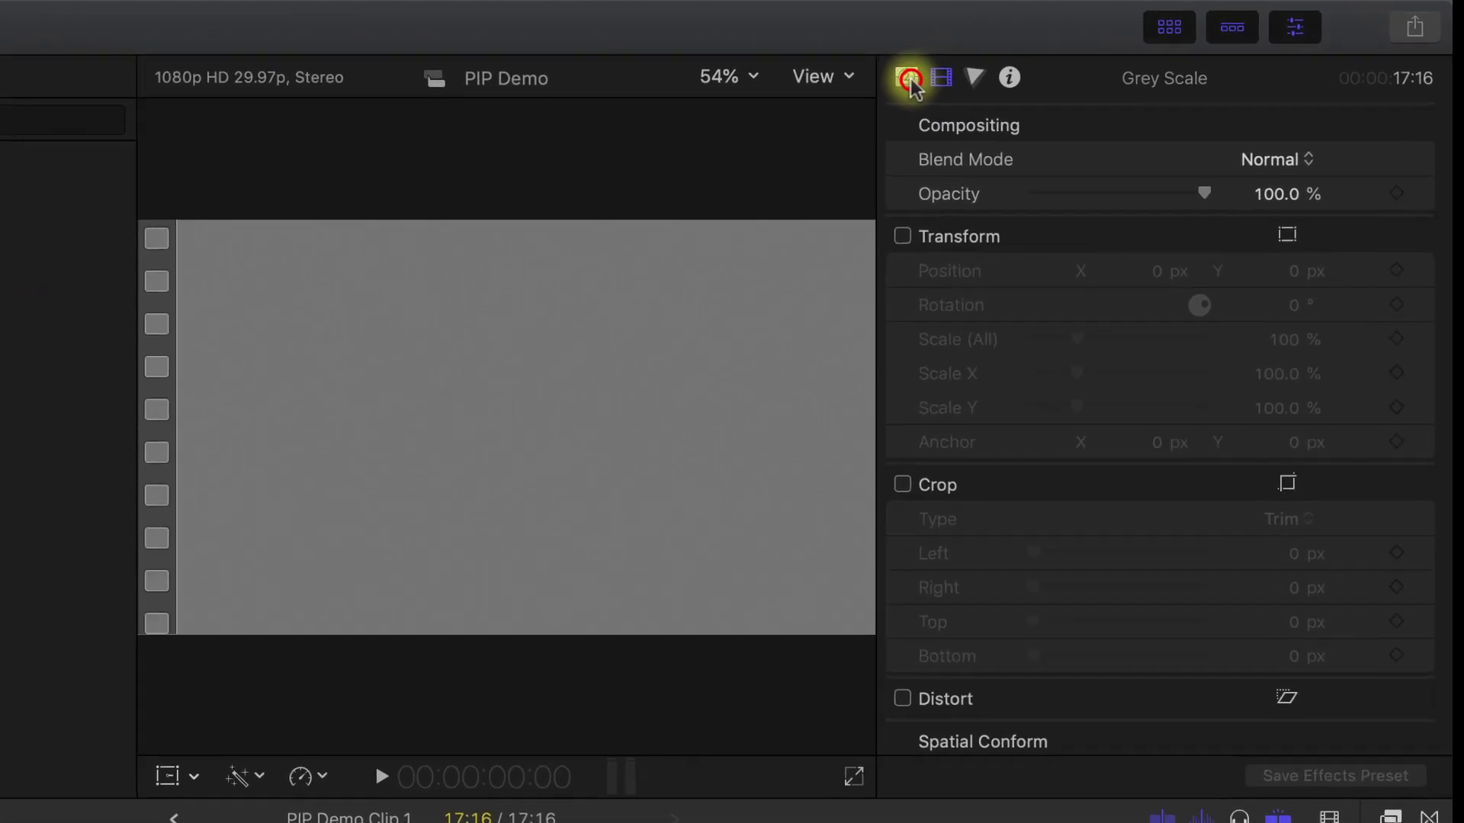
Step: Set the Grey Scale solid's Level of to 0% for black, then show the Effects browser
left_click(1041, 51)
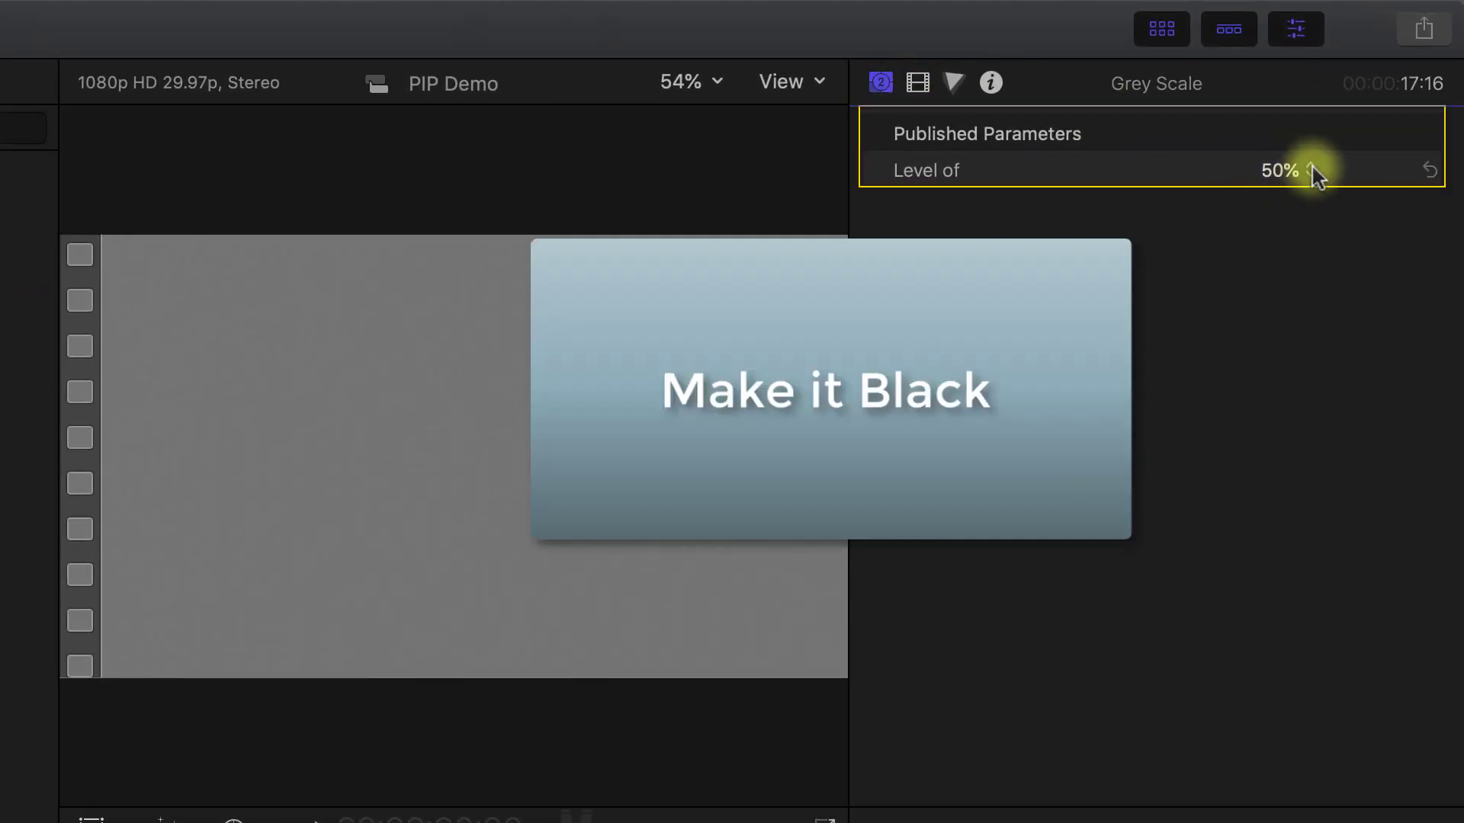
left_click(1313, 171)
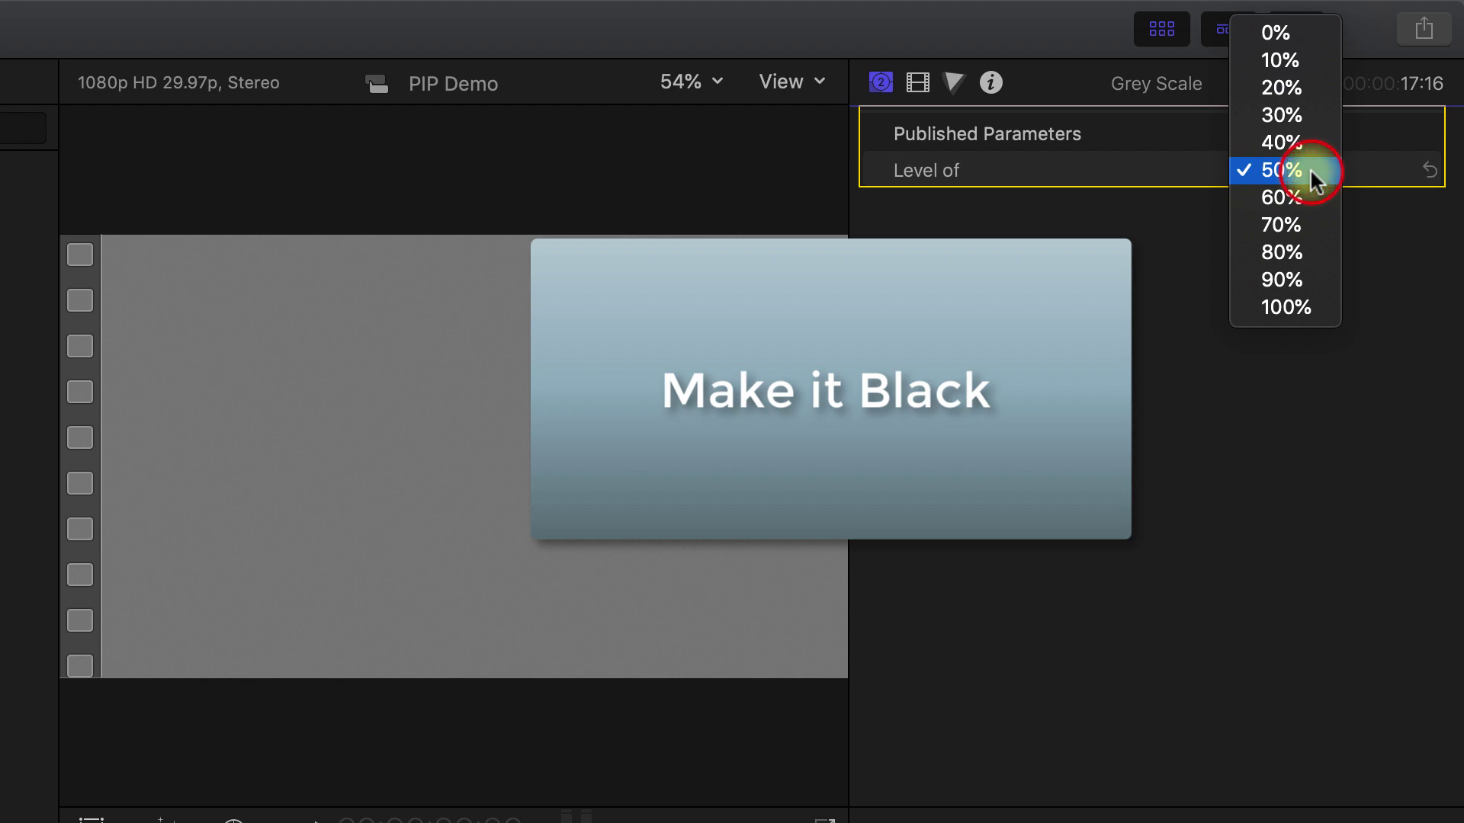
left_click(1274, 34)
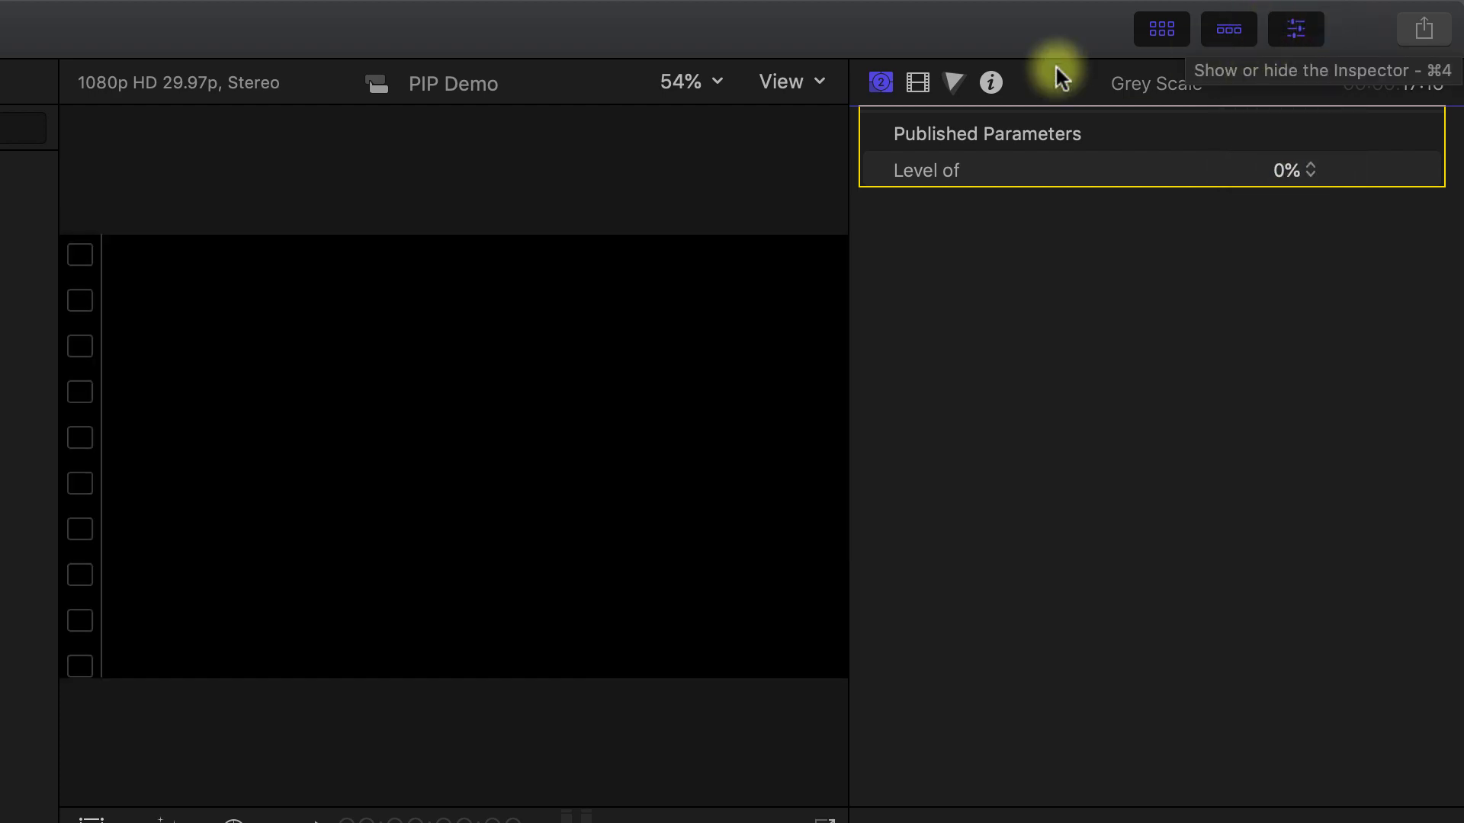
left_click(919, 82)
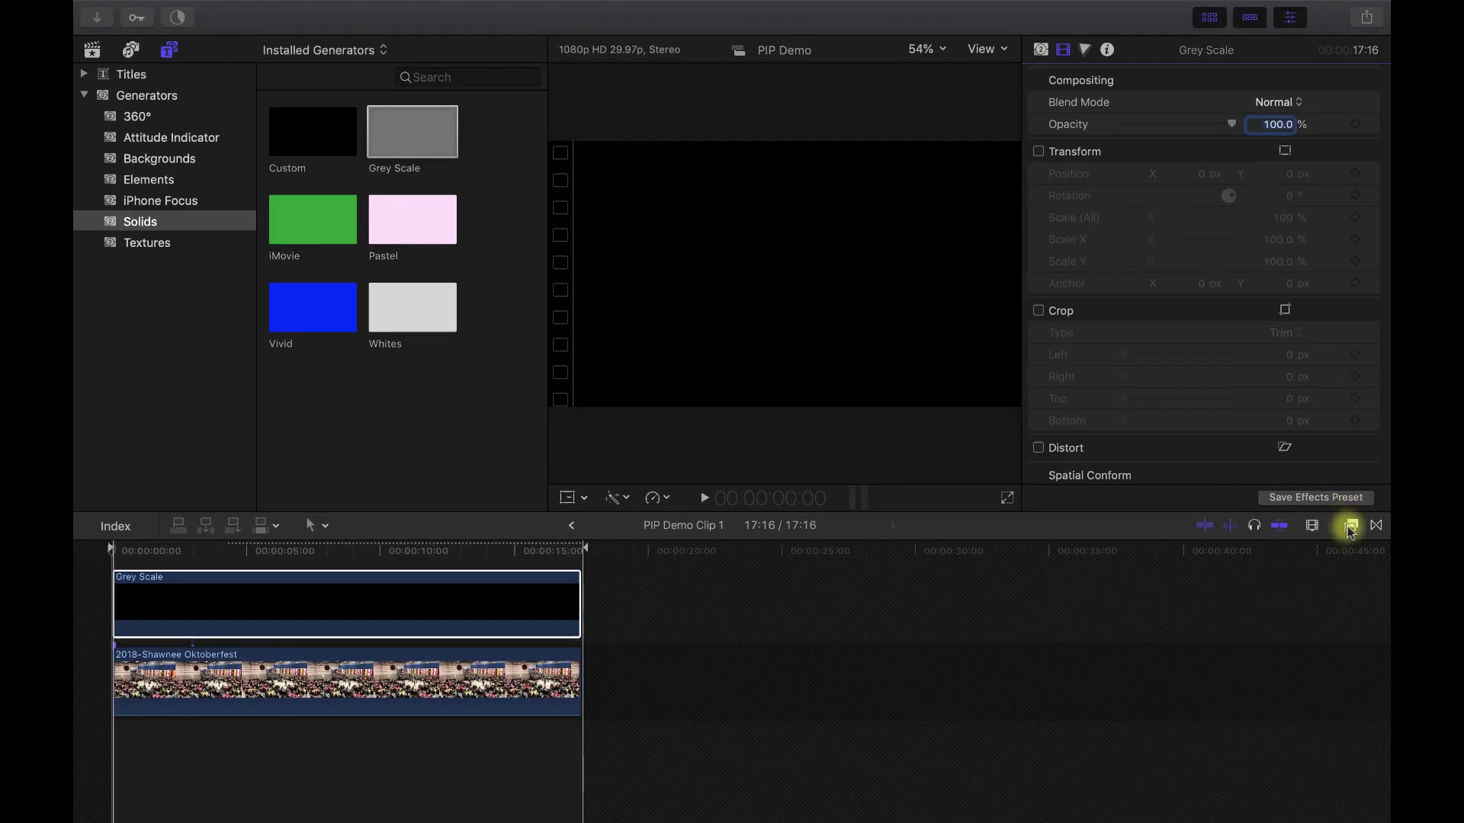
left_click(1350, 526)
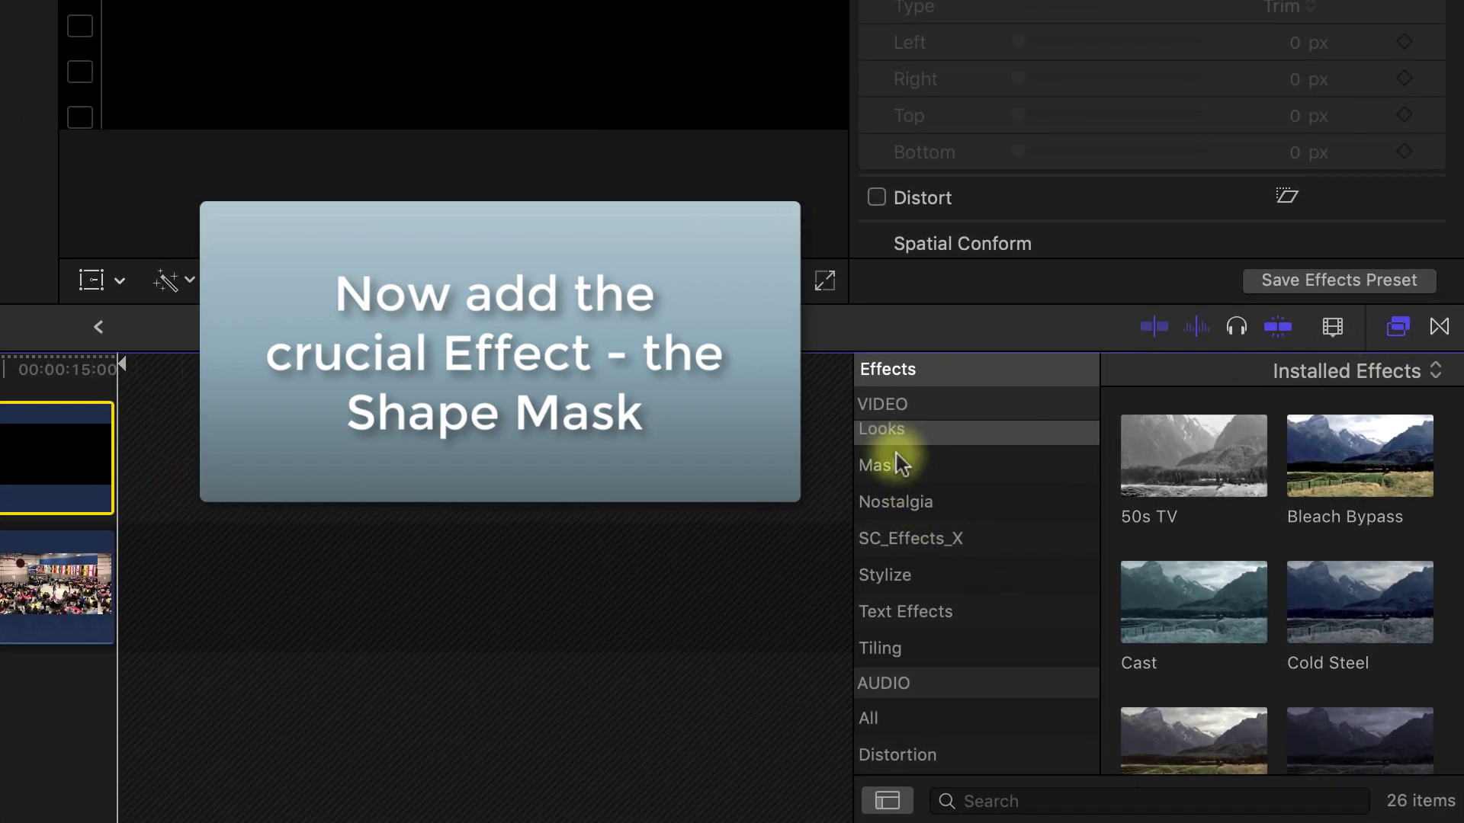
Step: Drag the Shape Mask effect from Masks onto the black solid and hide the Libraries browser
left_click(896, 469)
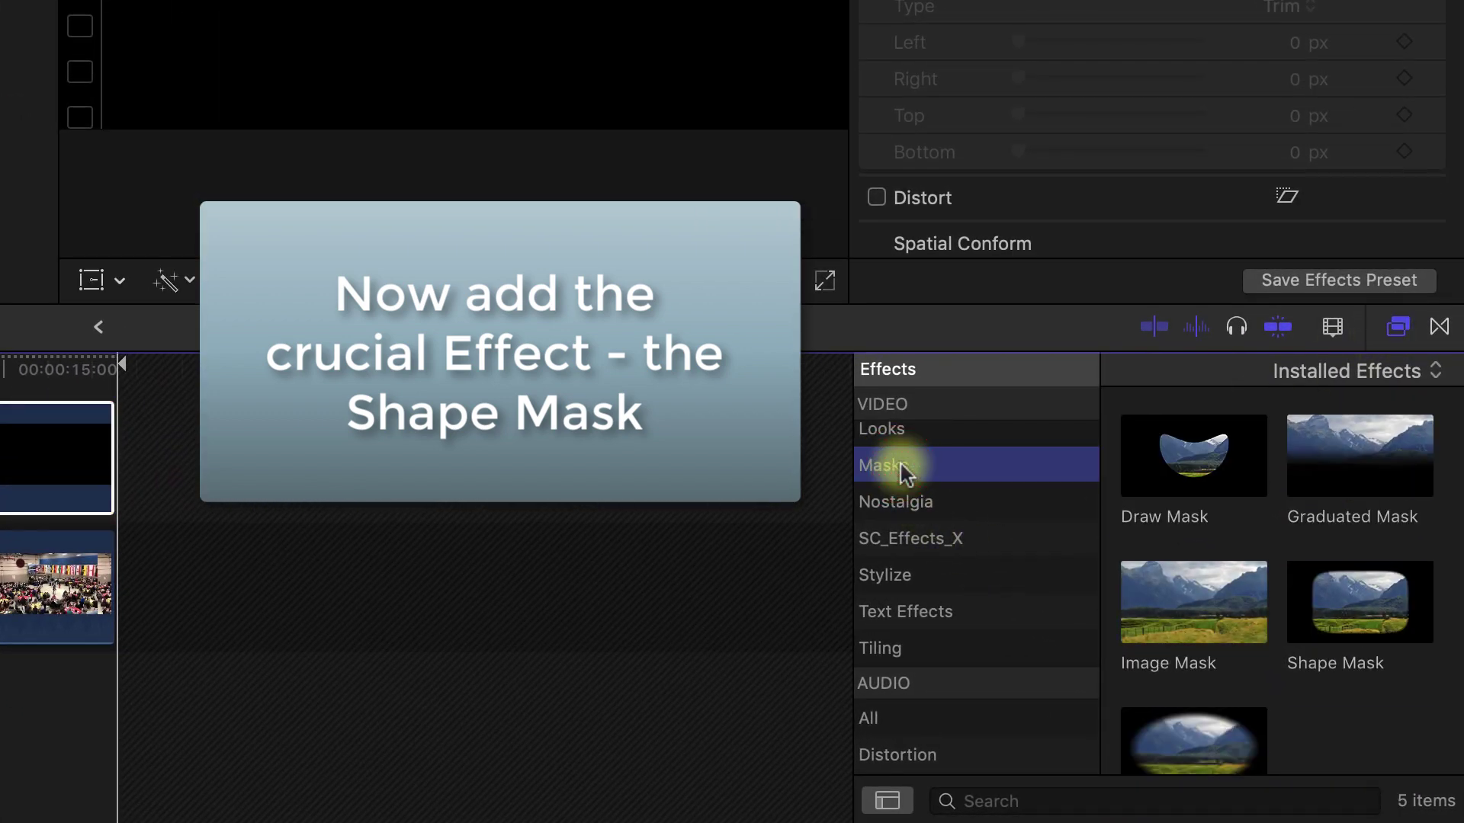
left_click(1343, 603)
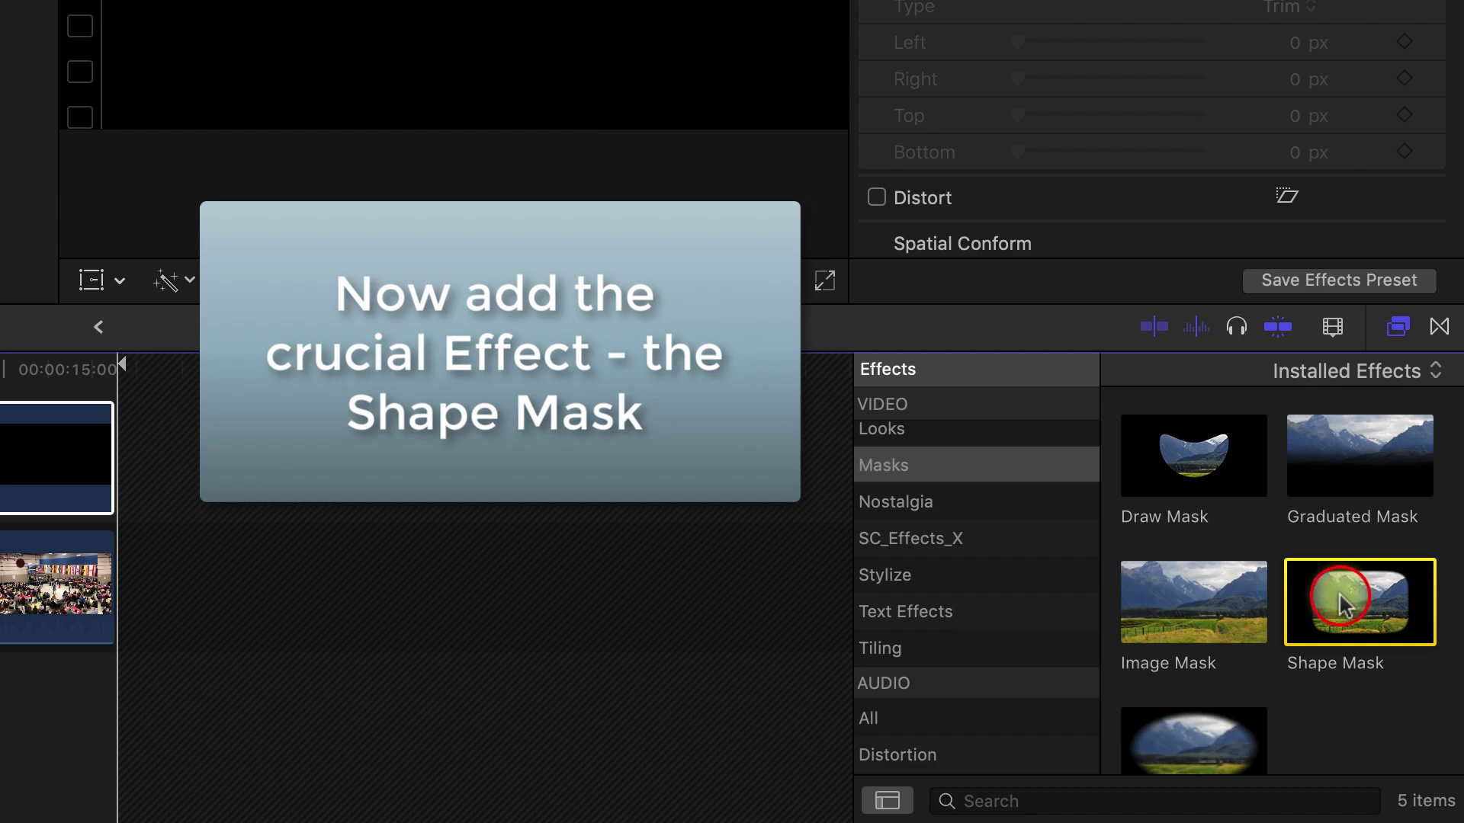
left_click_drag(1343, 604, 503, 610)
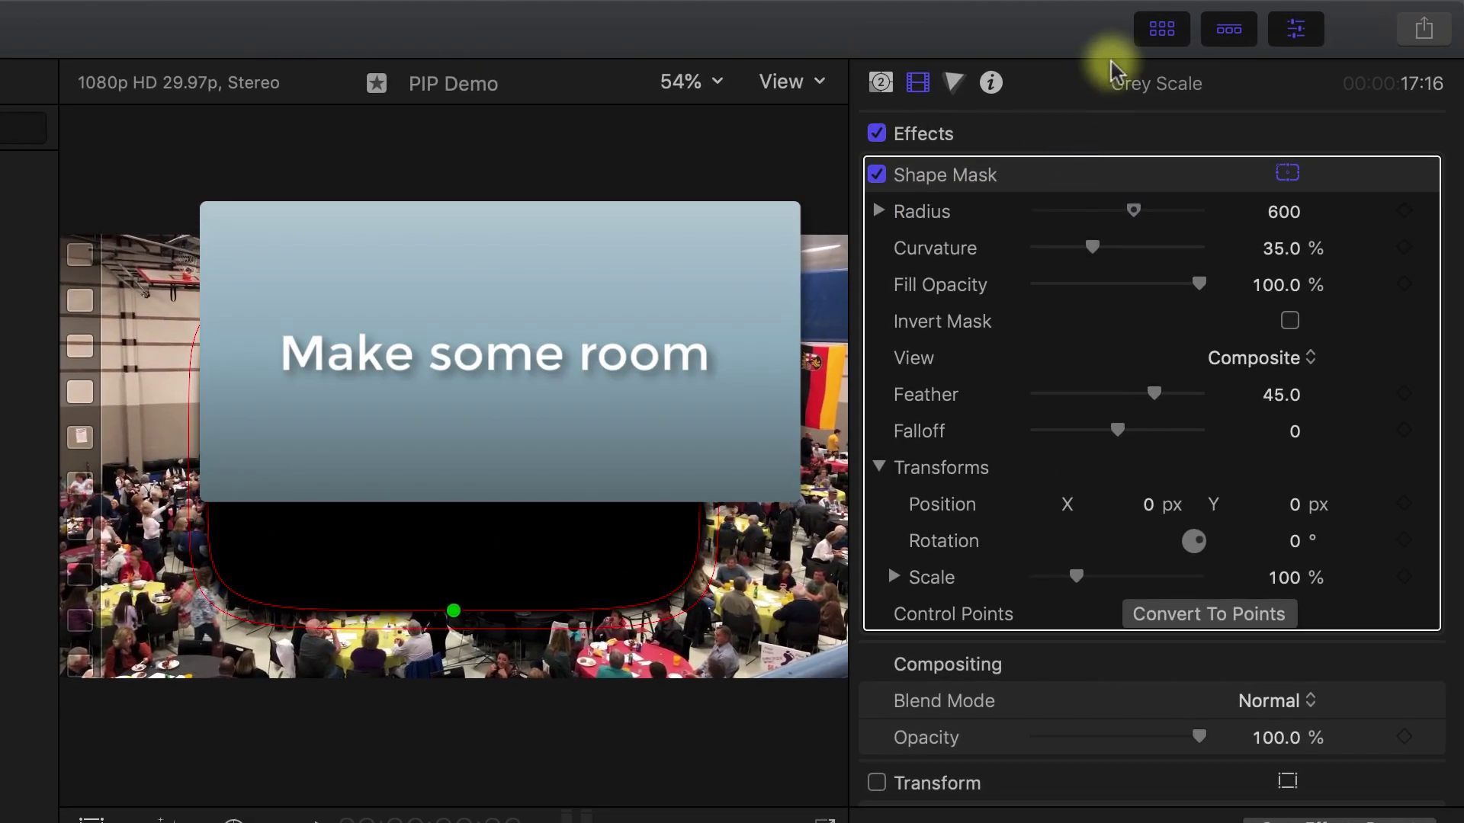
left_click(1162, 30)
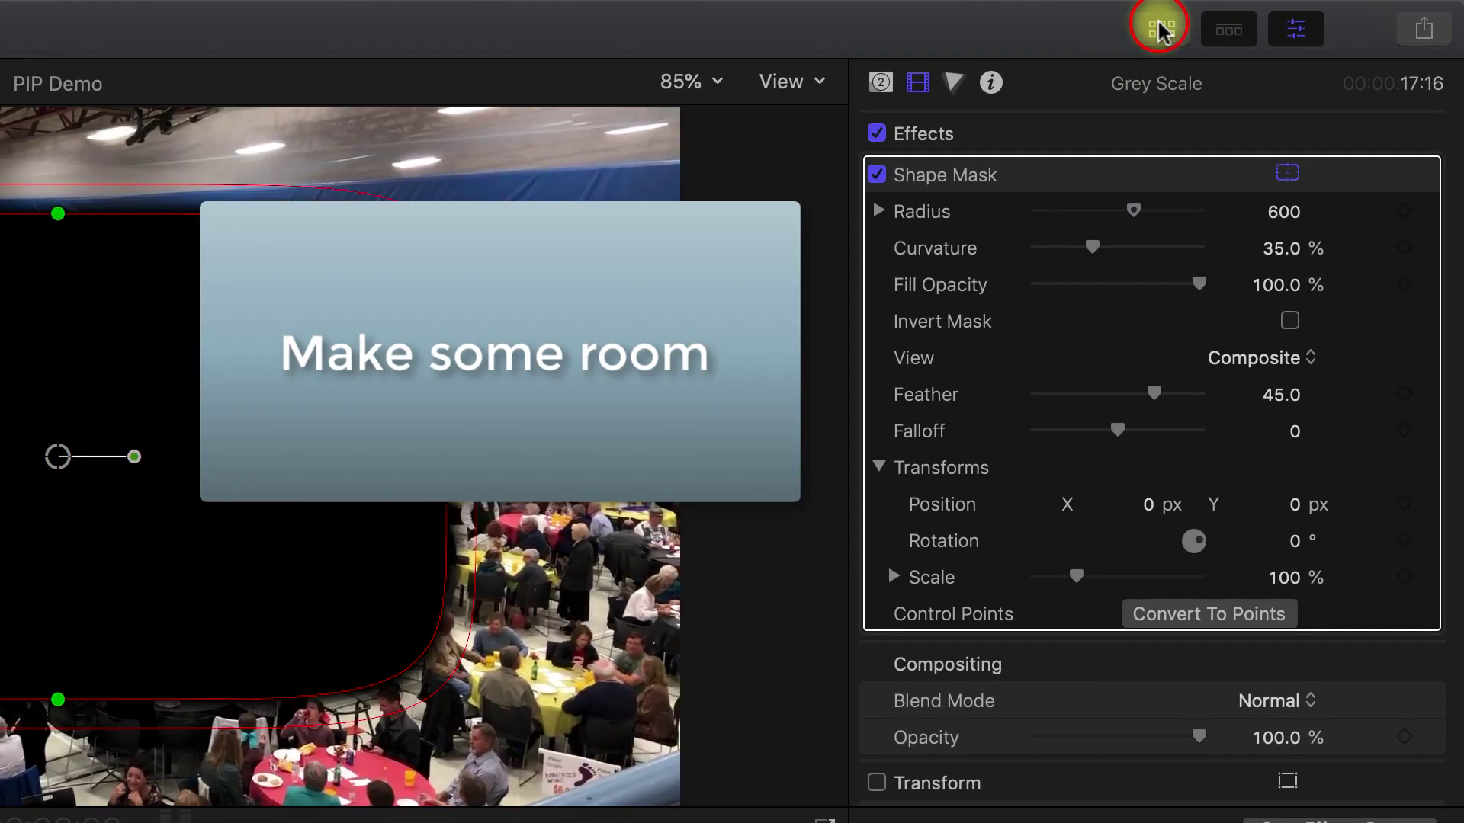
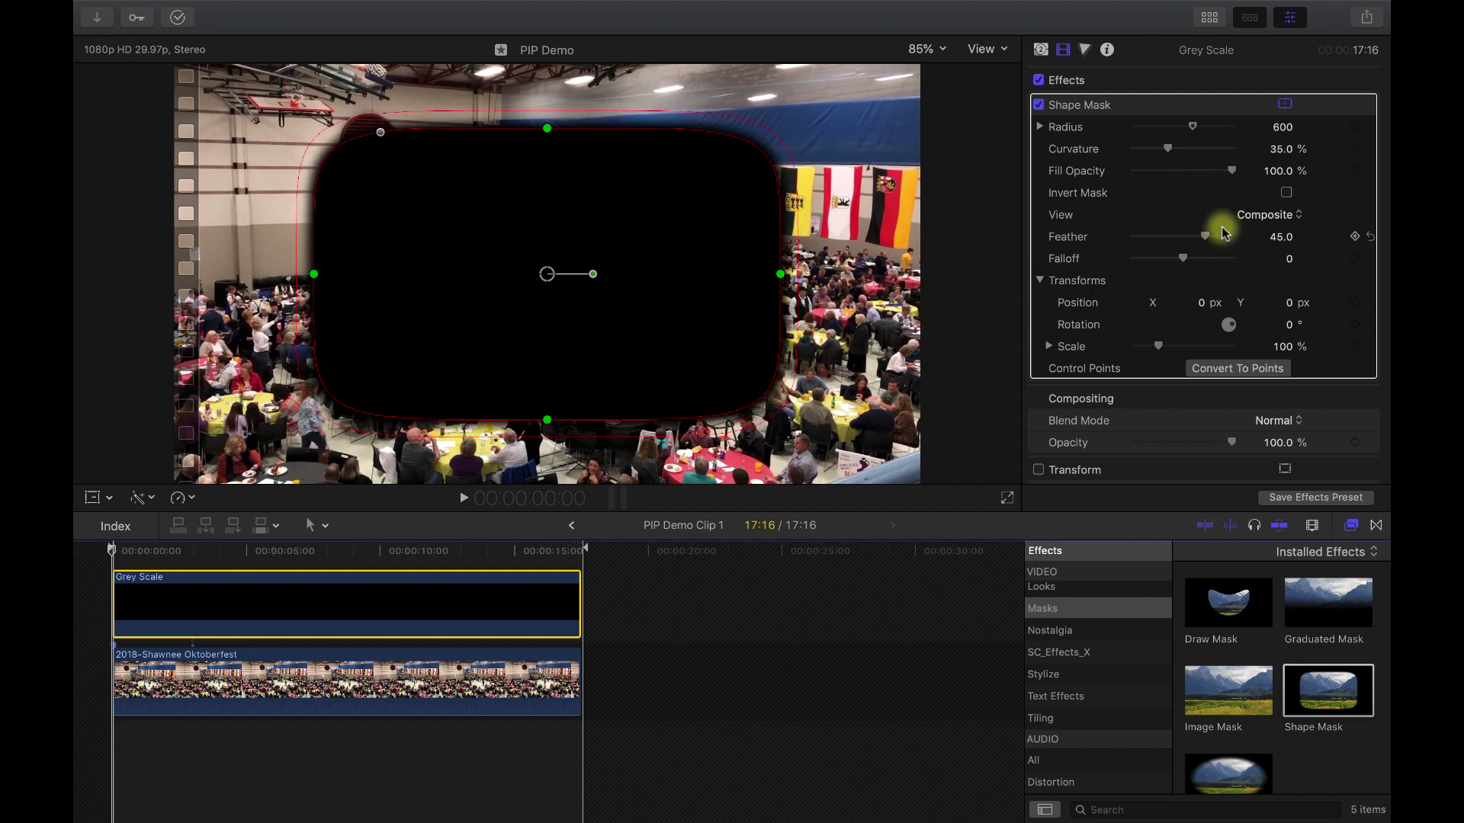
Step: Set the mask Feather to about -1 and Radius to 307, then move it lower-left
mouse_move(1206, 235)
left_mouse_down()
mouse_move(1179, 245)
mouse_move(1235, 257)
mouse_move(1212, 256)
left_mouse_up()
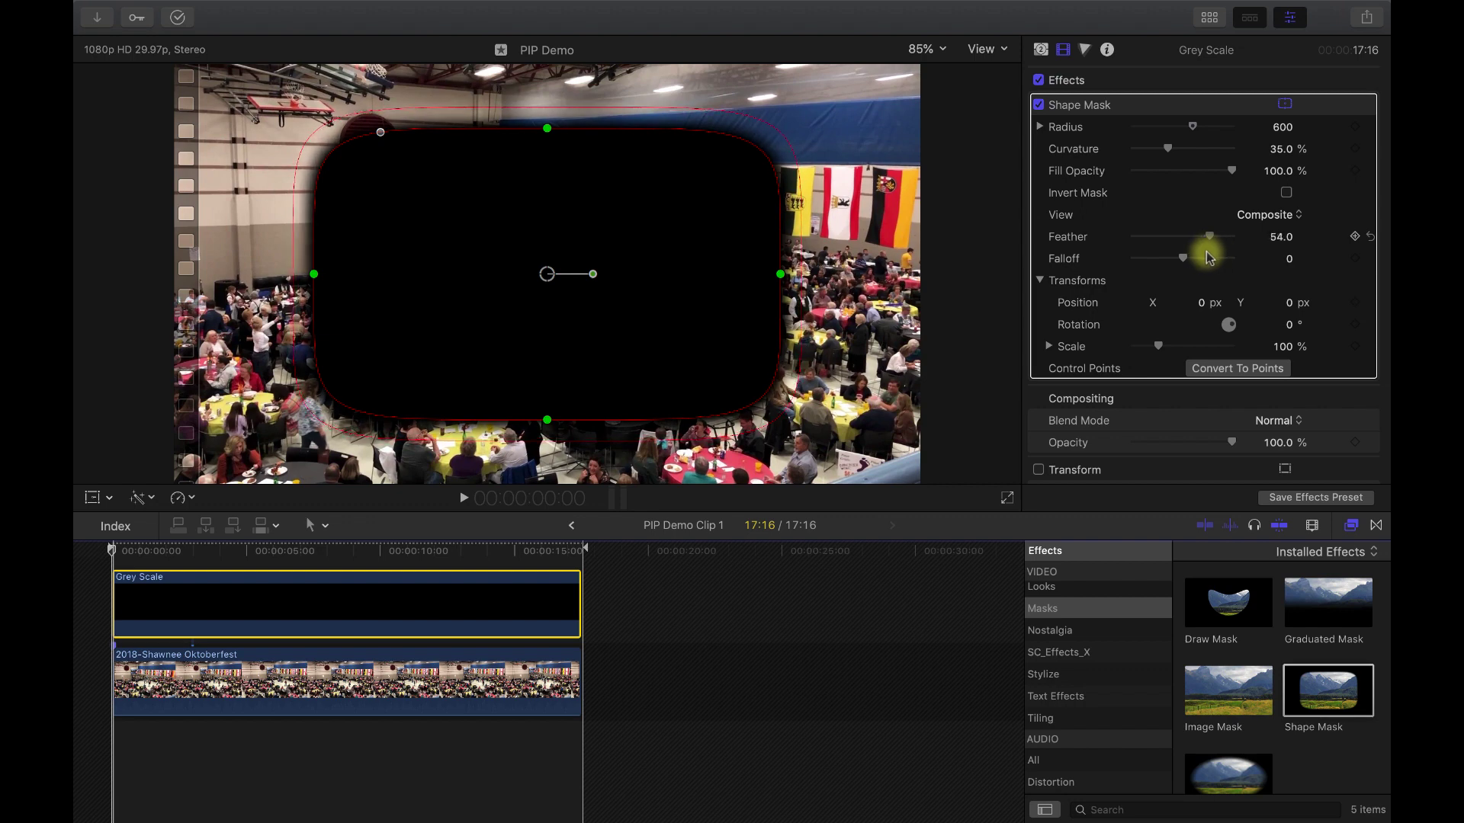
left_click_drag(1210, 257, 1185, 258)
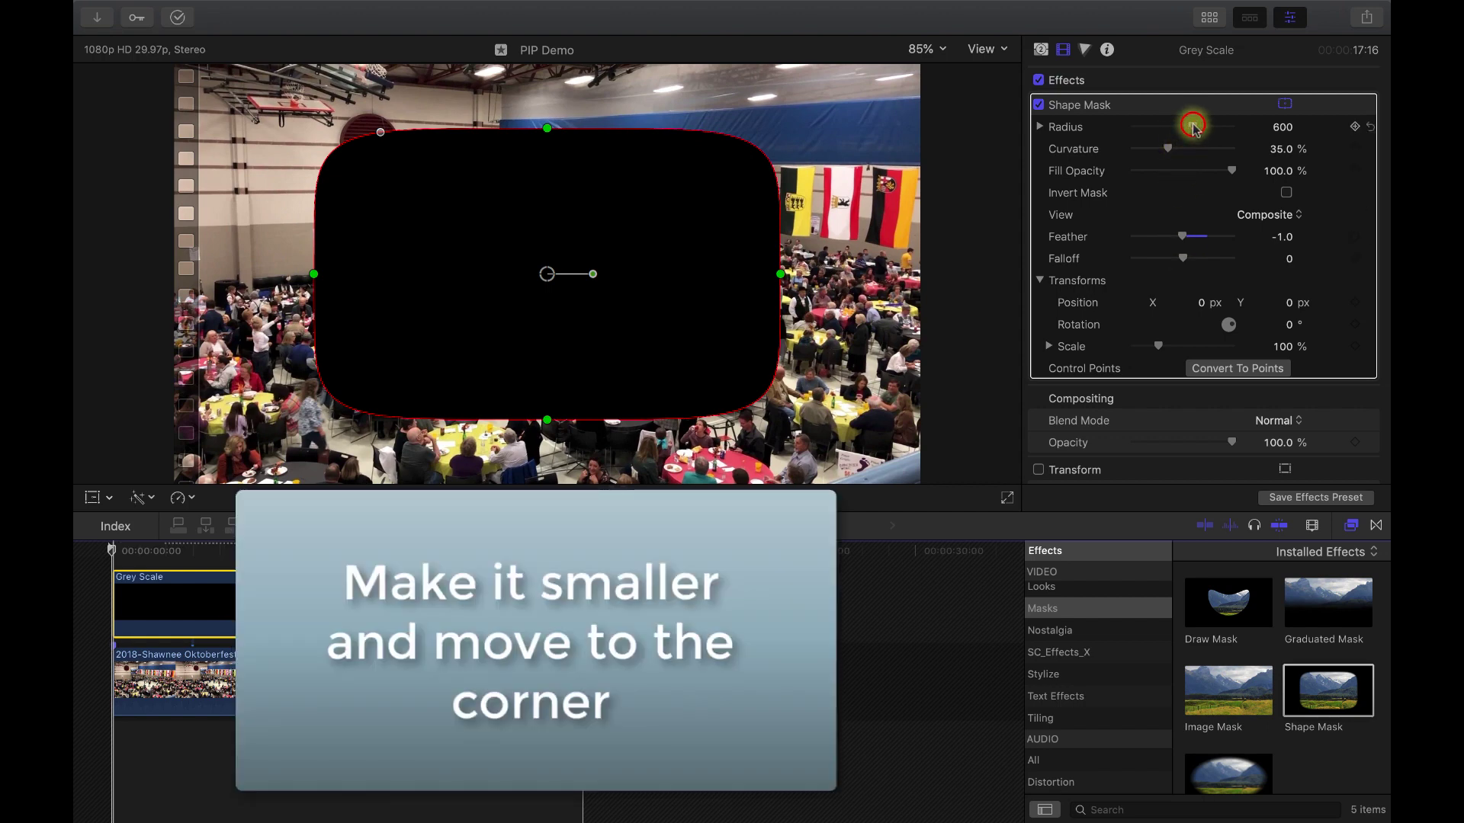
left_click_drag(1193, 127, 1165, 136)
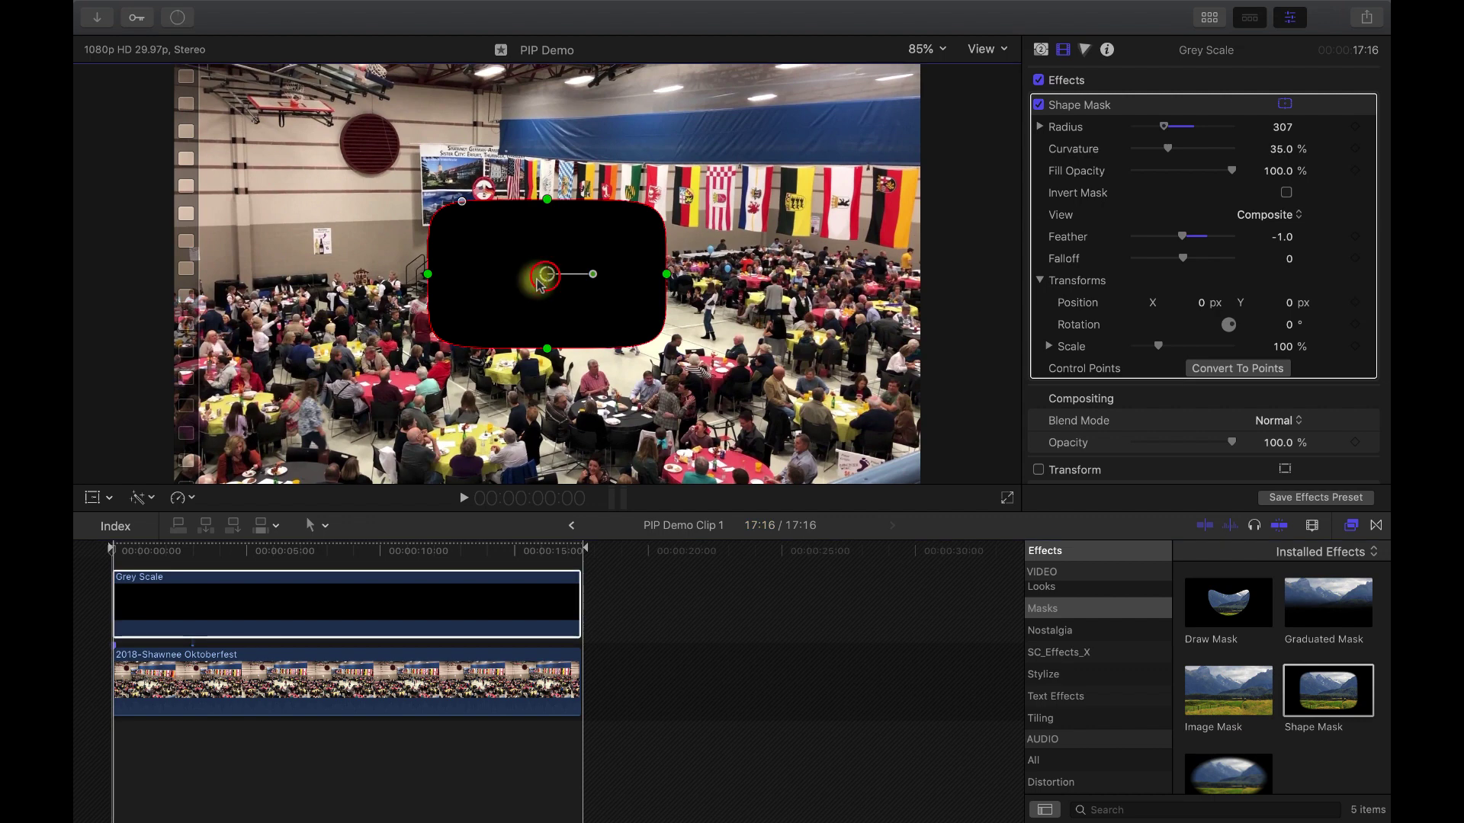
left_click_drag(547, 281, 327, 393)
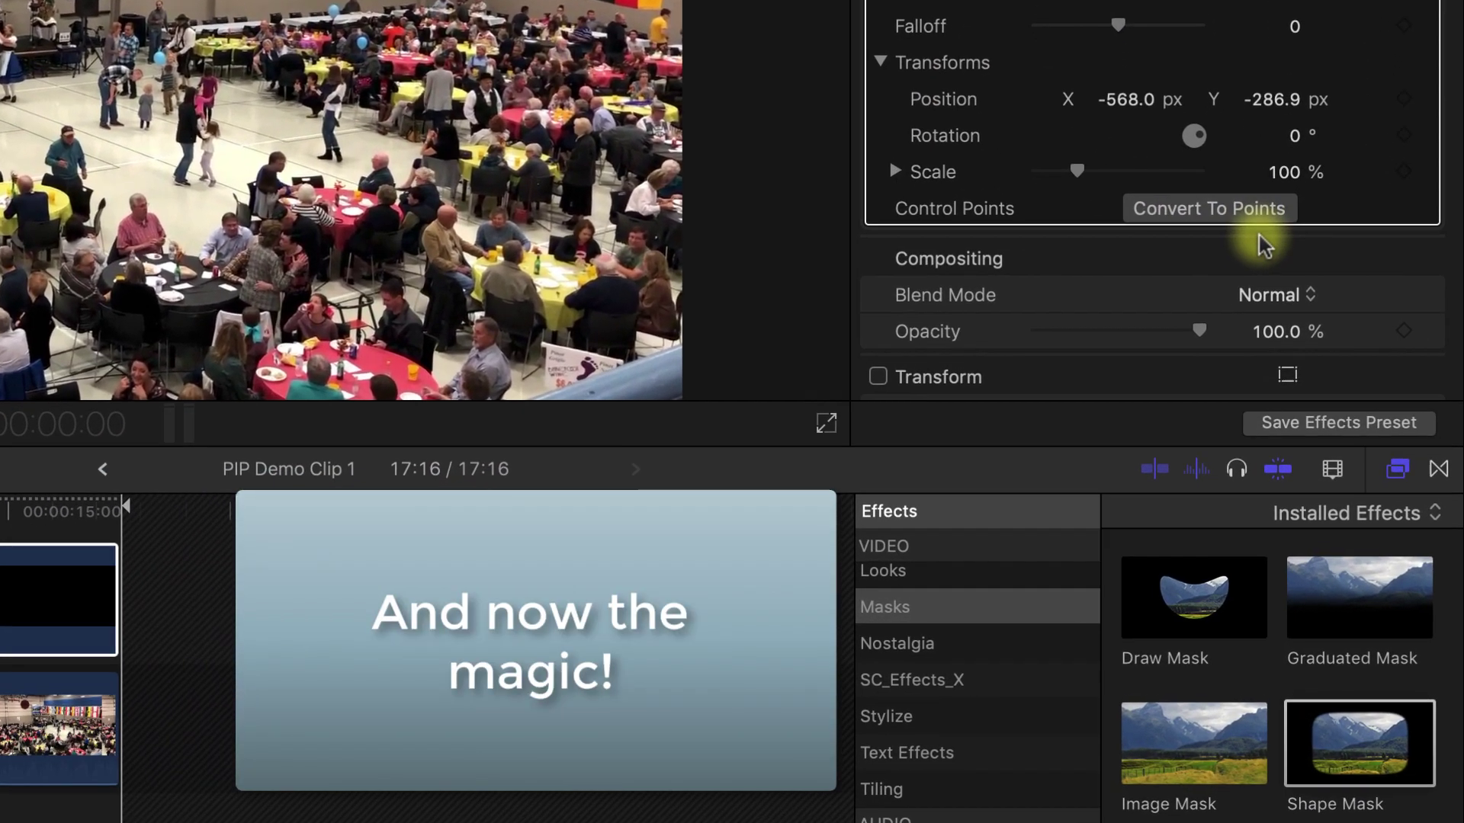
Step: Set the Grey Scale mask layer's blend mode to Stencil Alpha
left_click(1311, 297)
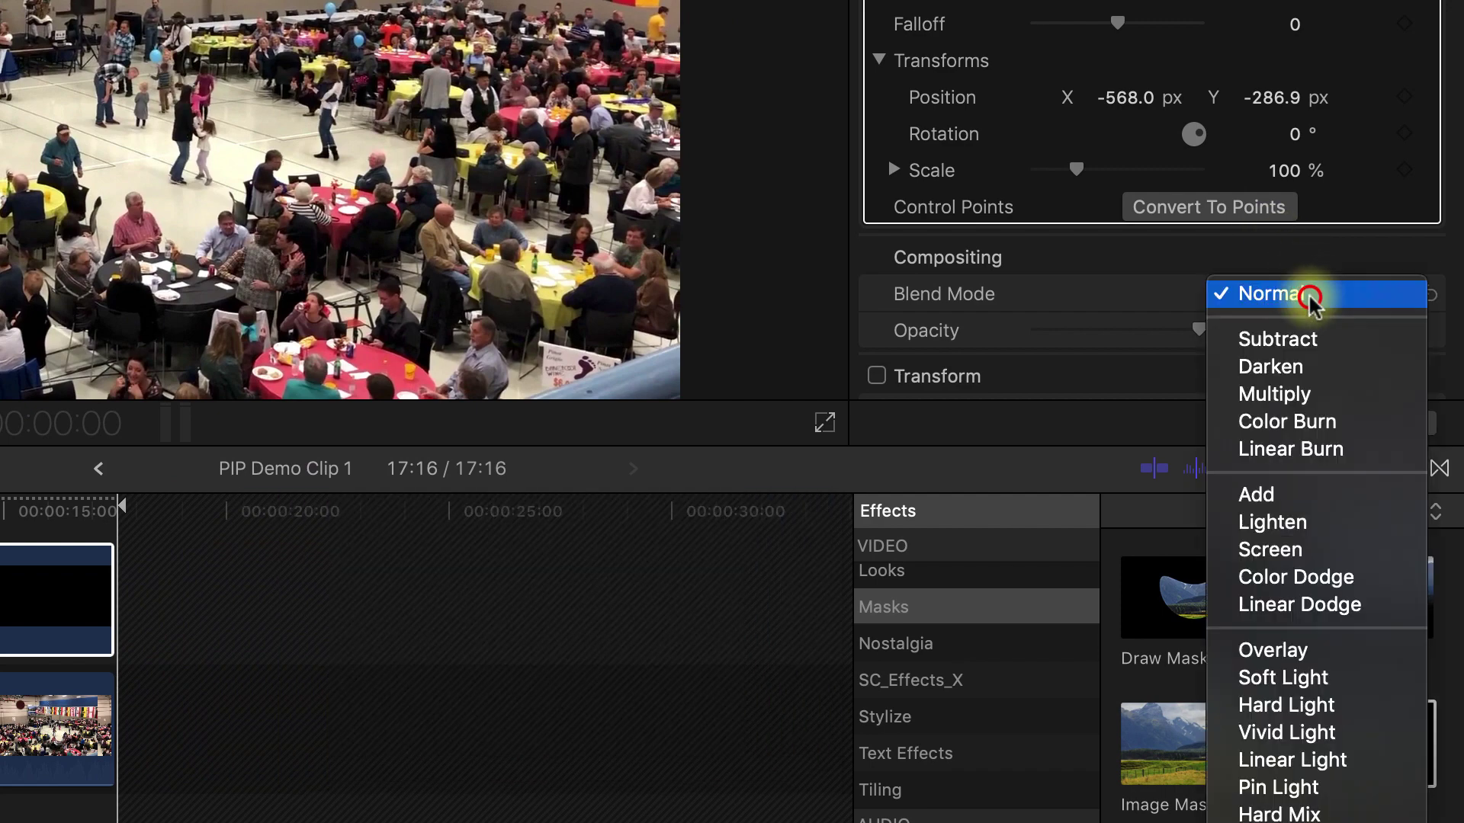
left_click(1310, 297)
left_click(1312, 297)
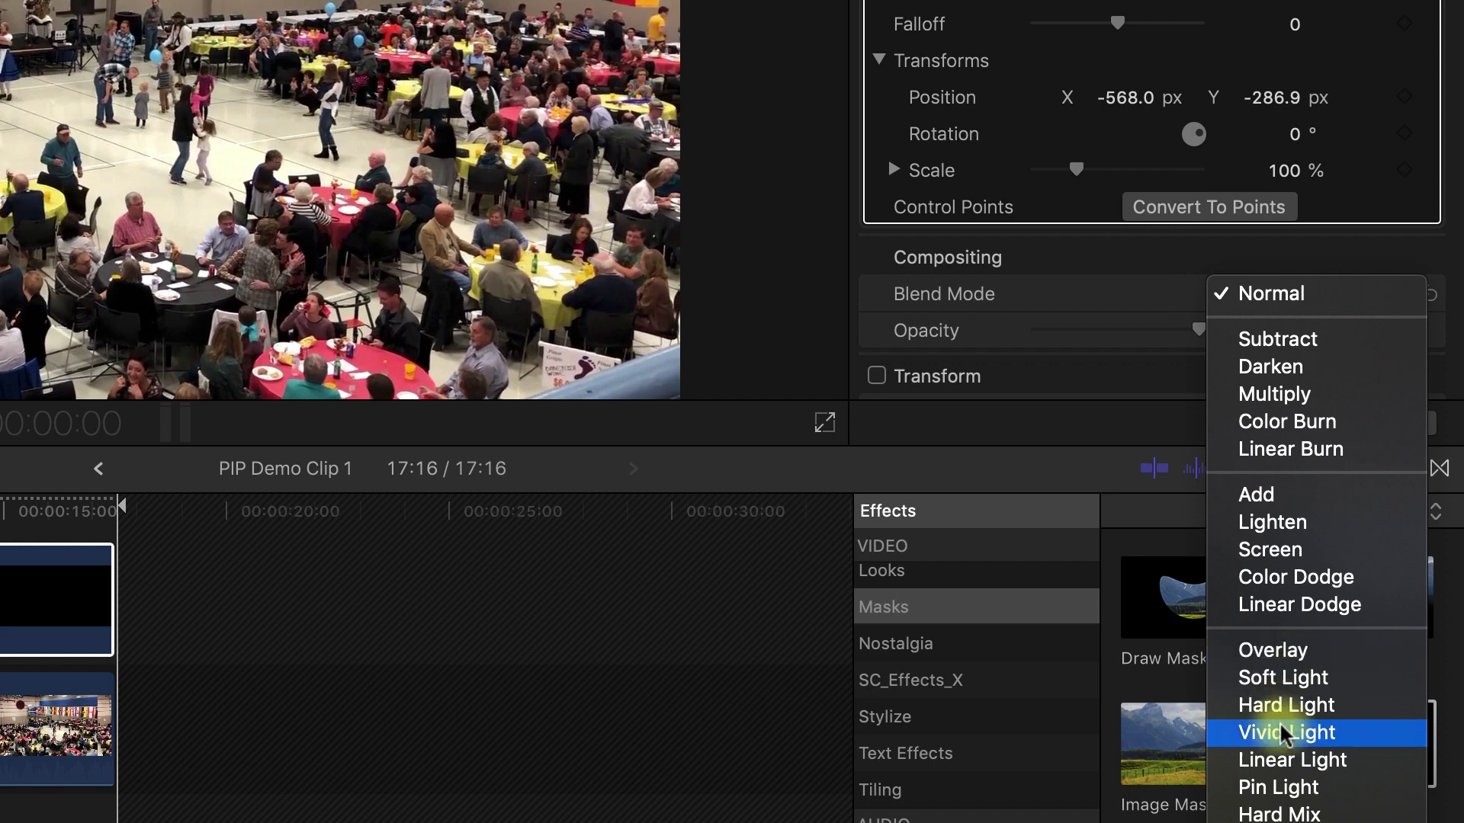
scroll(1317, 534, "down", 3)
scroll(1317, 534, "down", 2)
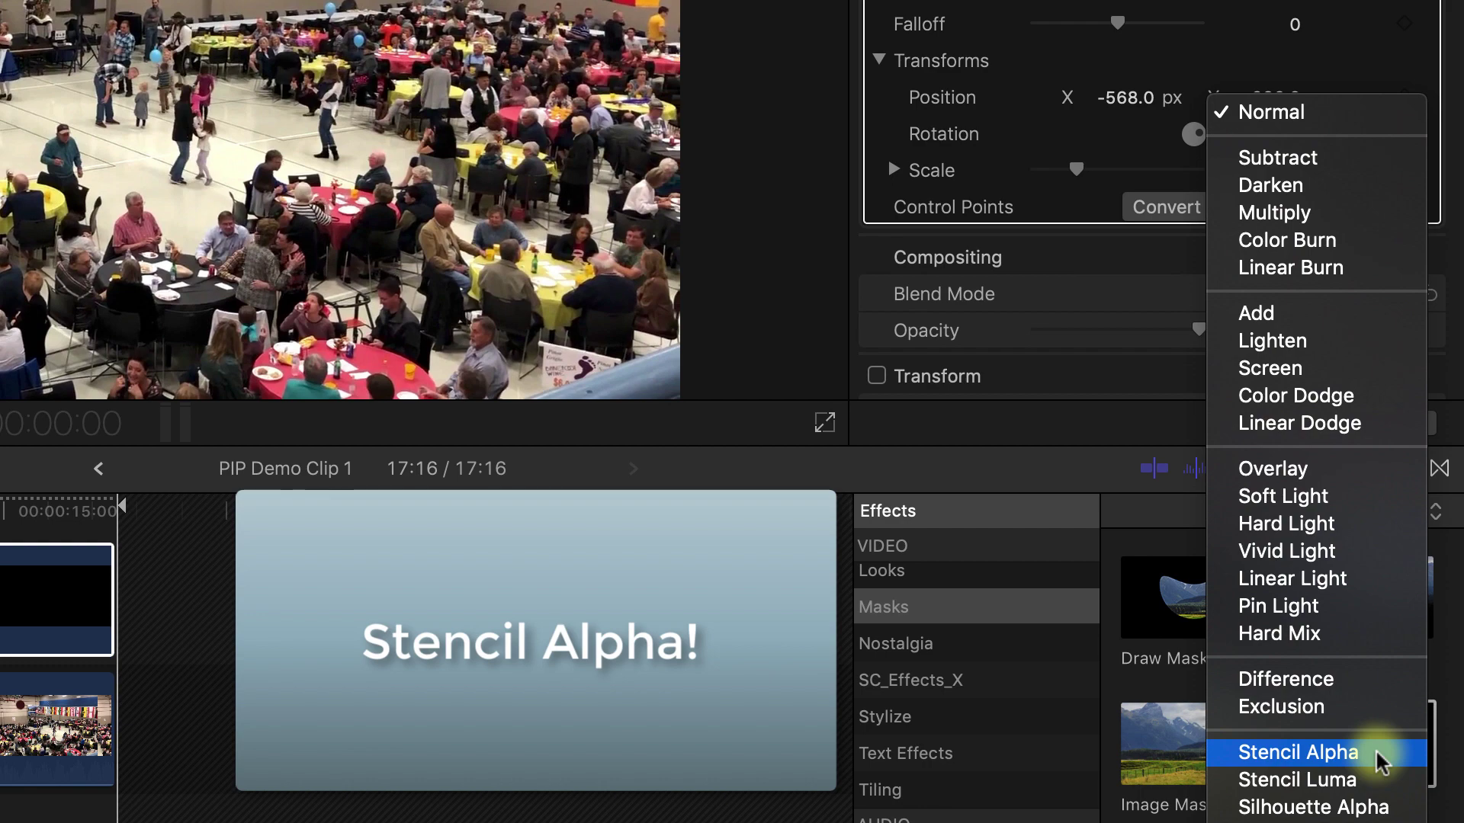
left_click(1382, 754)
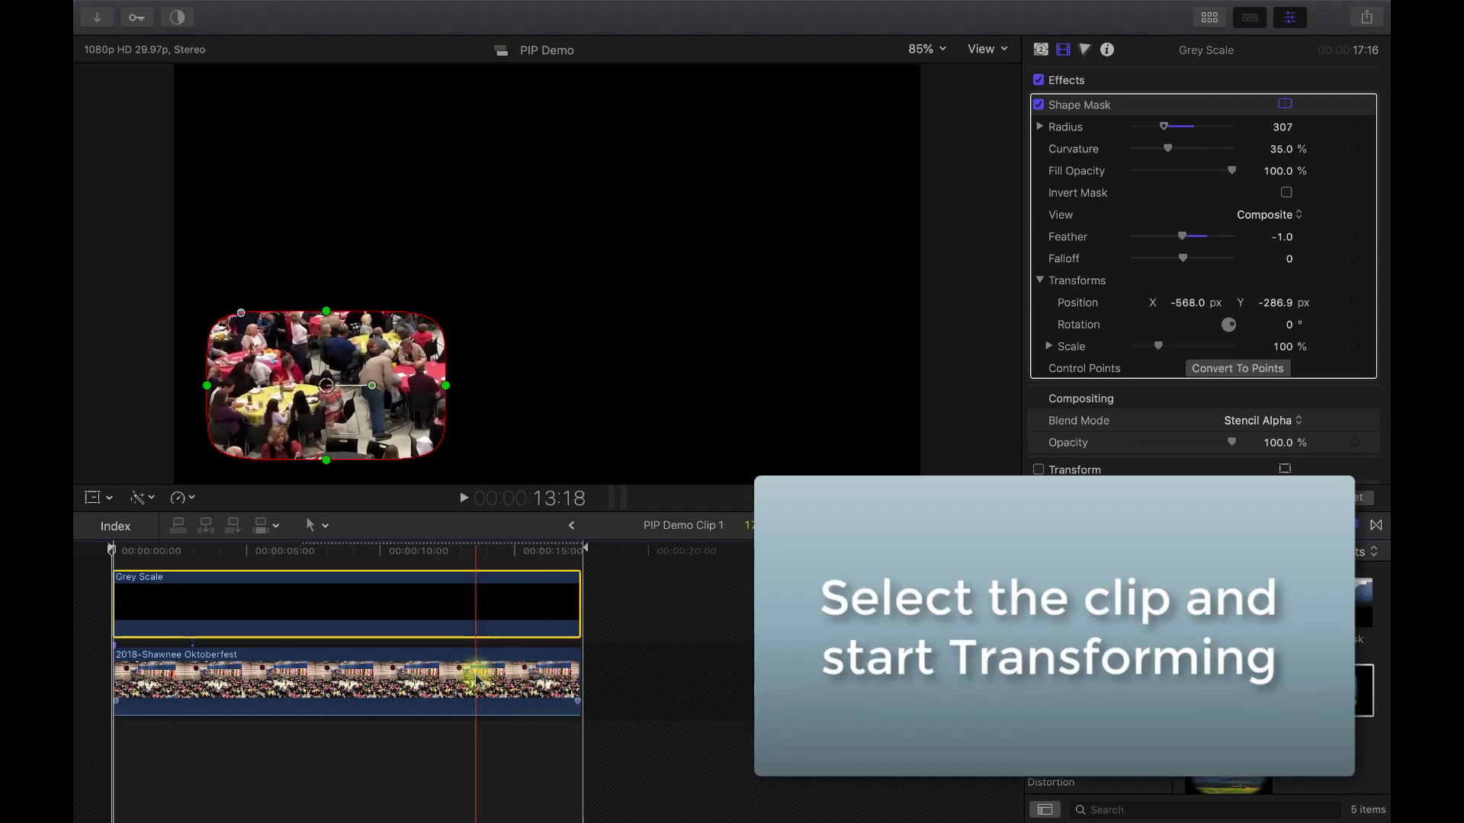
Step: Scale the Oktoberfest clip to 39.21% and place it at -554.3, -281.0 px inside the mask
left_click(474, 679)
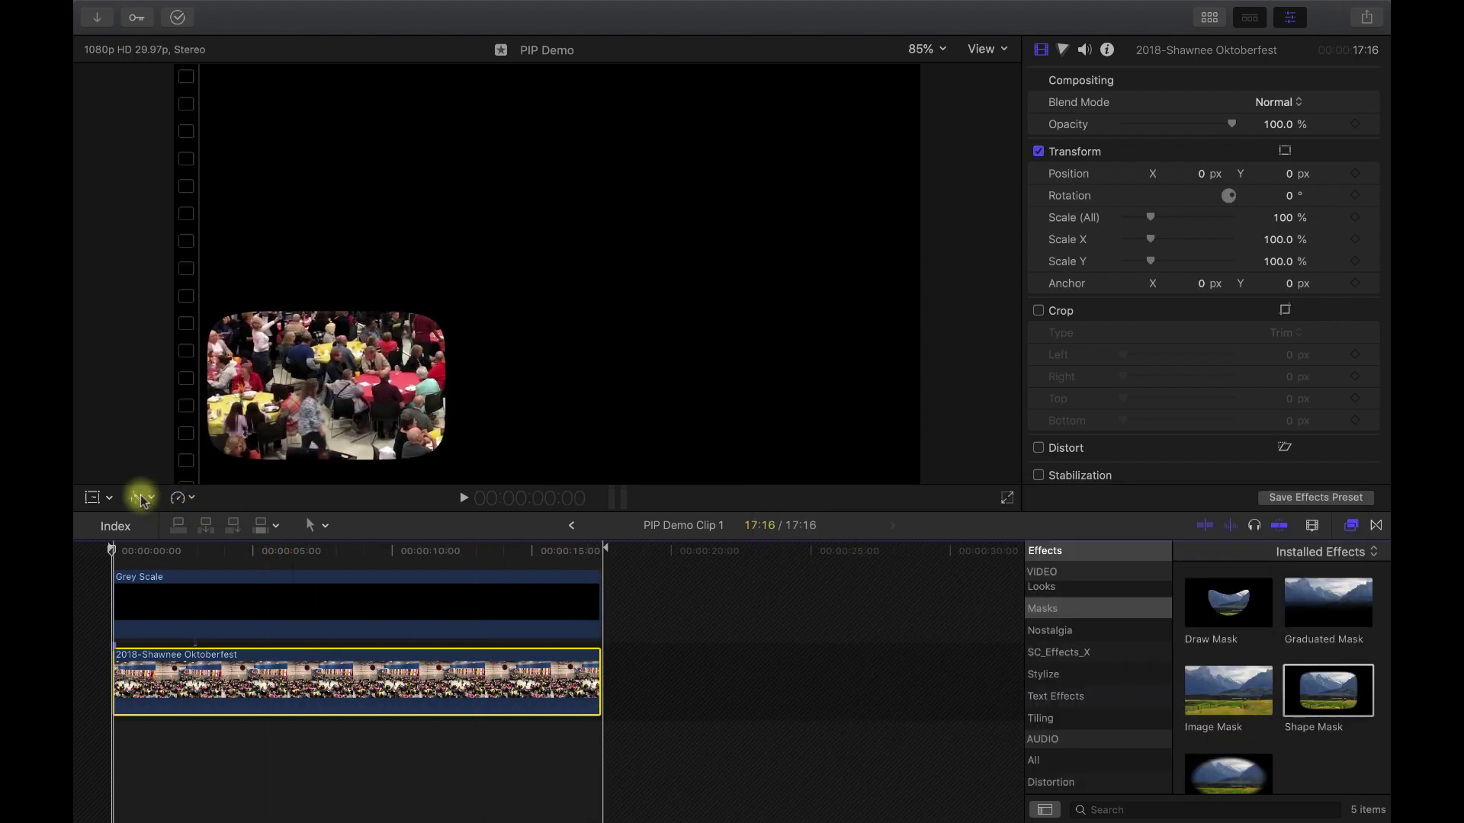
left_click(93, 497)
left_click(93, 498)
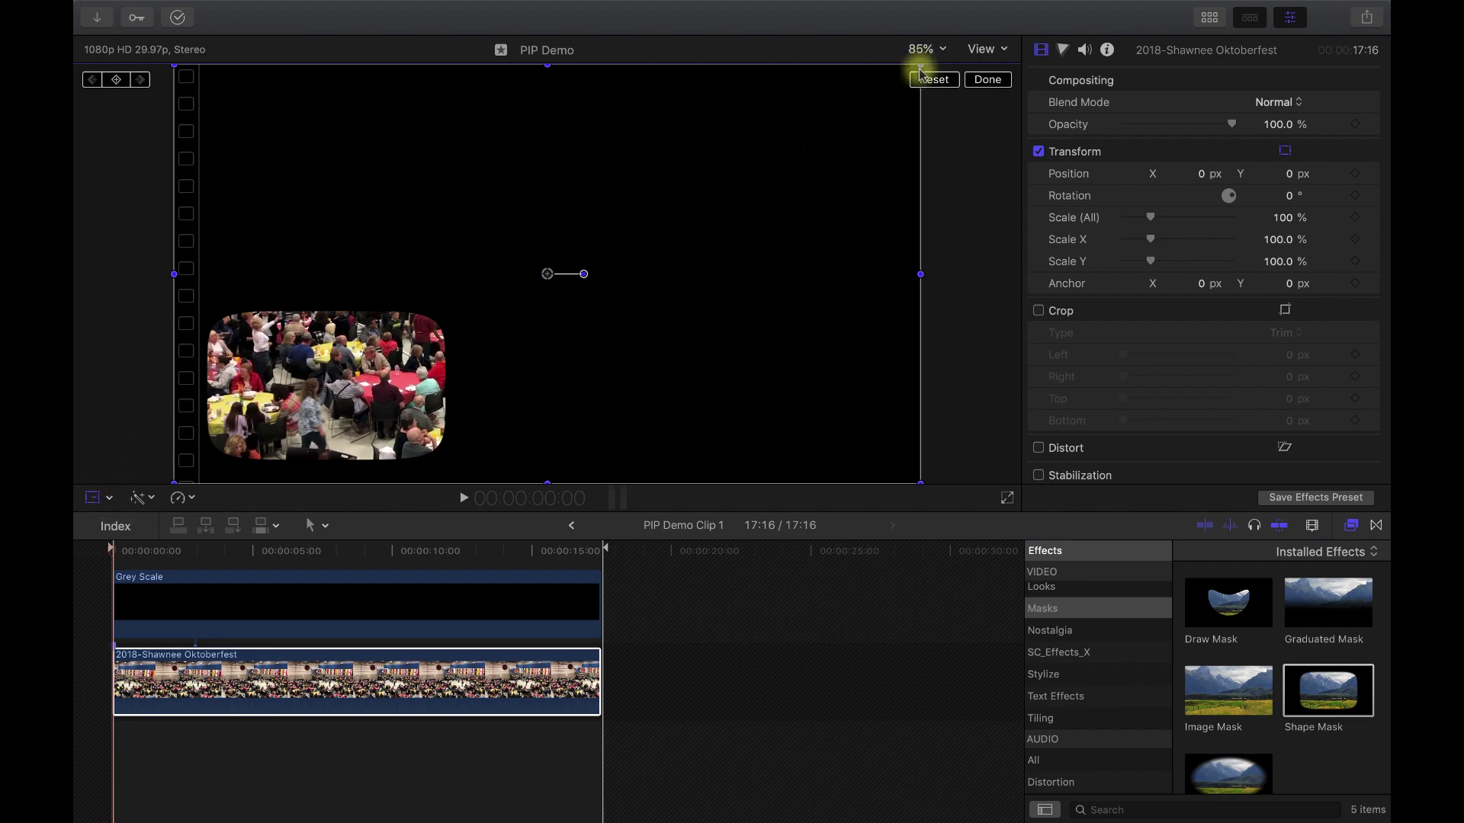
left_click_drag(920, 65, 684, 255)
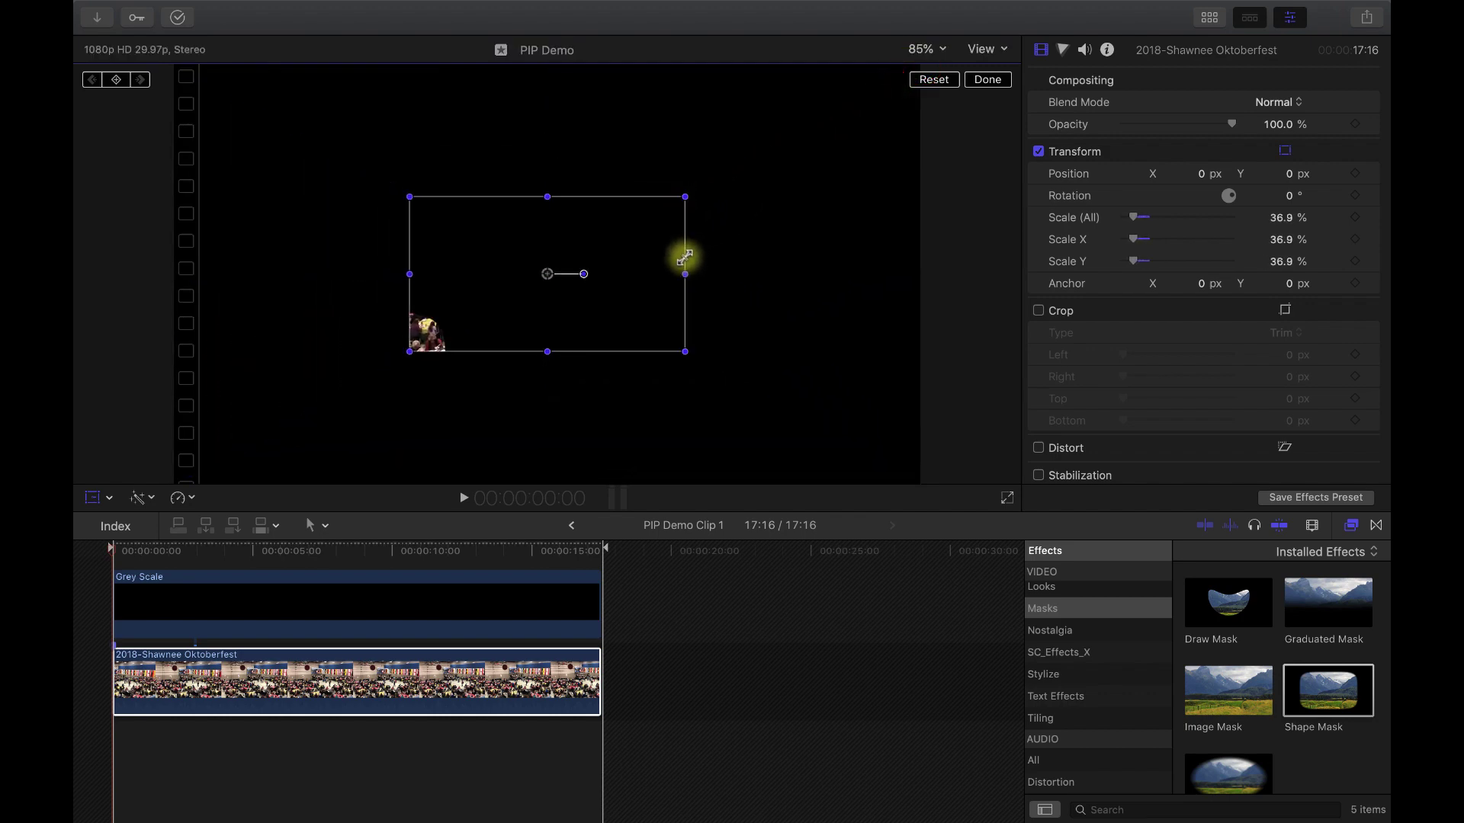
mouse_move(547, 274)
left_mouse_down()
mouse_move(415, 370)
mouse_move(331, 383)
left_mouse_up()
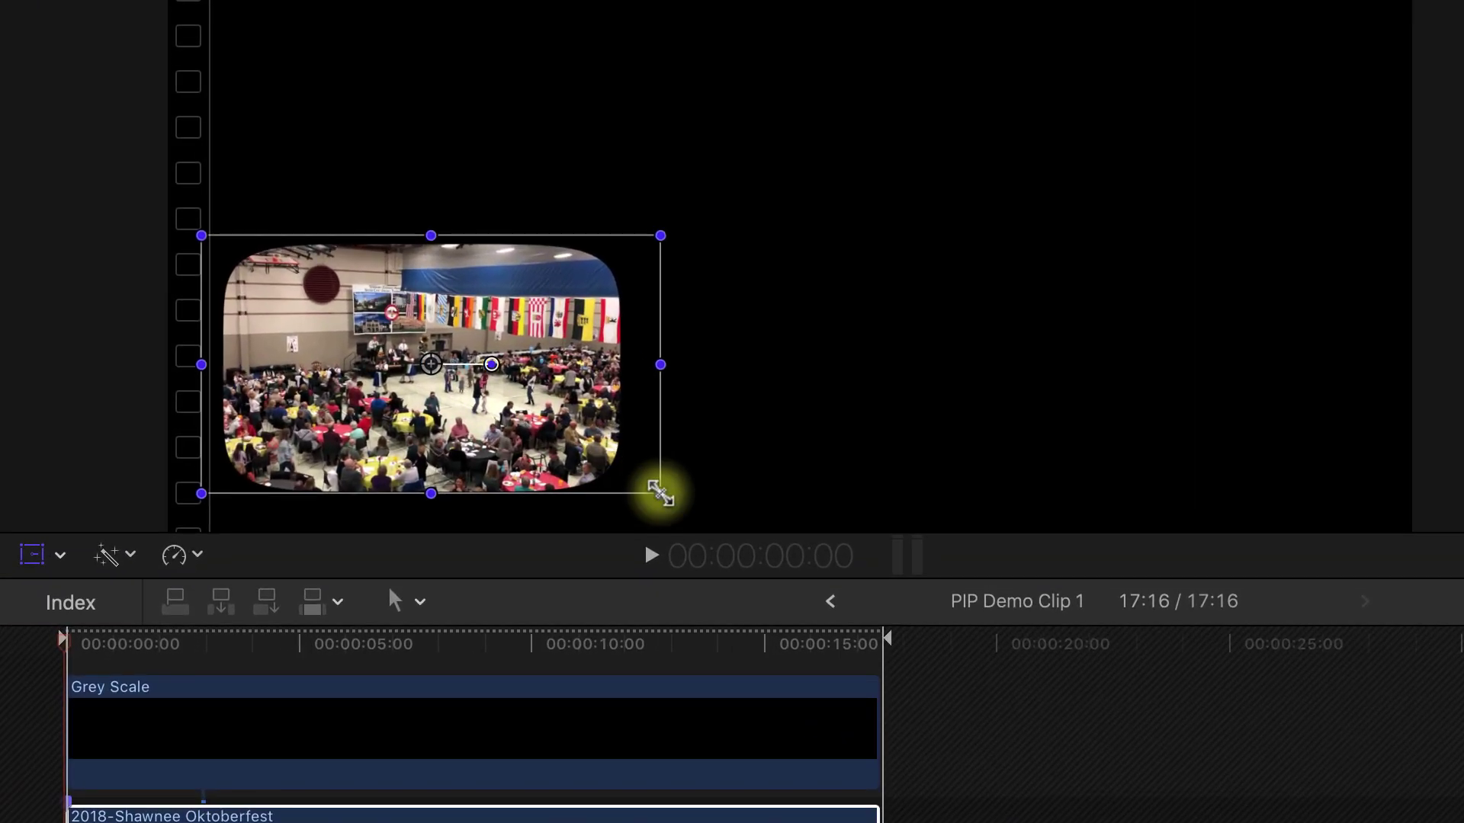
left_click_drag(469, 461, 470, 460)
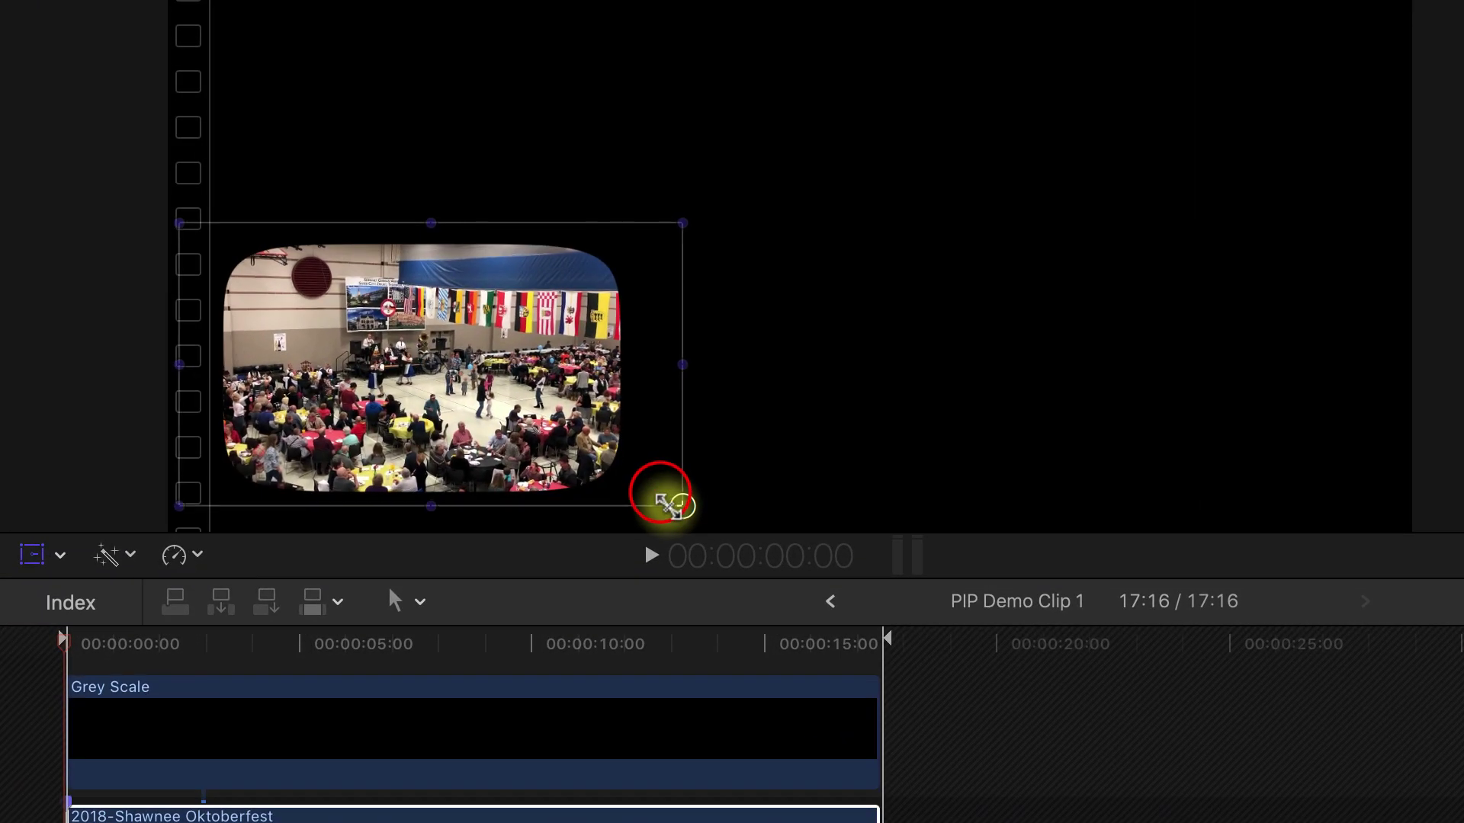
mouse_move(660, 493)
left_mouse_down()
mouse_move(591, 467)
mouse_move(662, 503)
mouse_move(643, 501)
left_mouse_up()
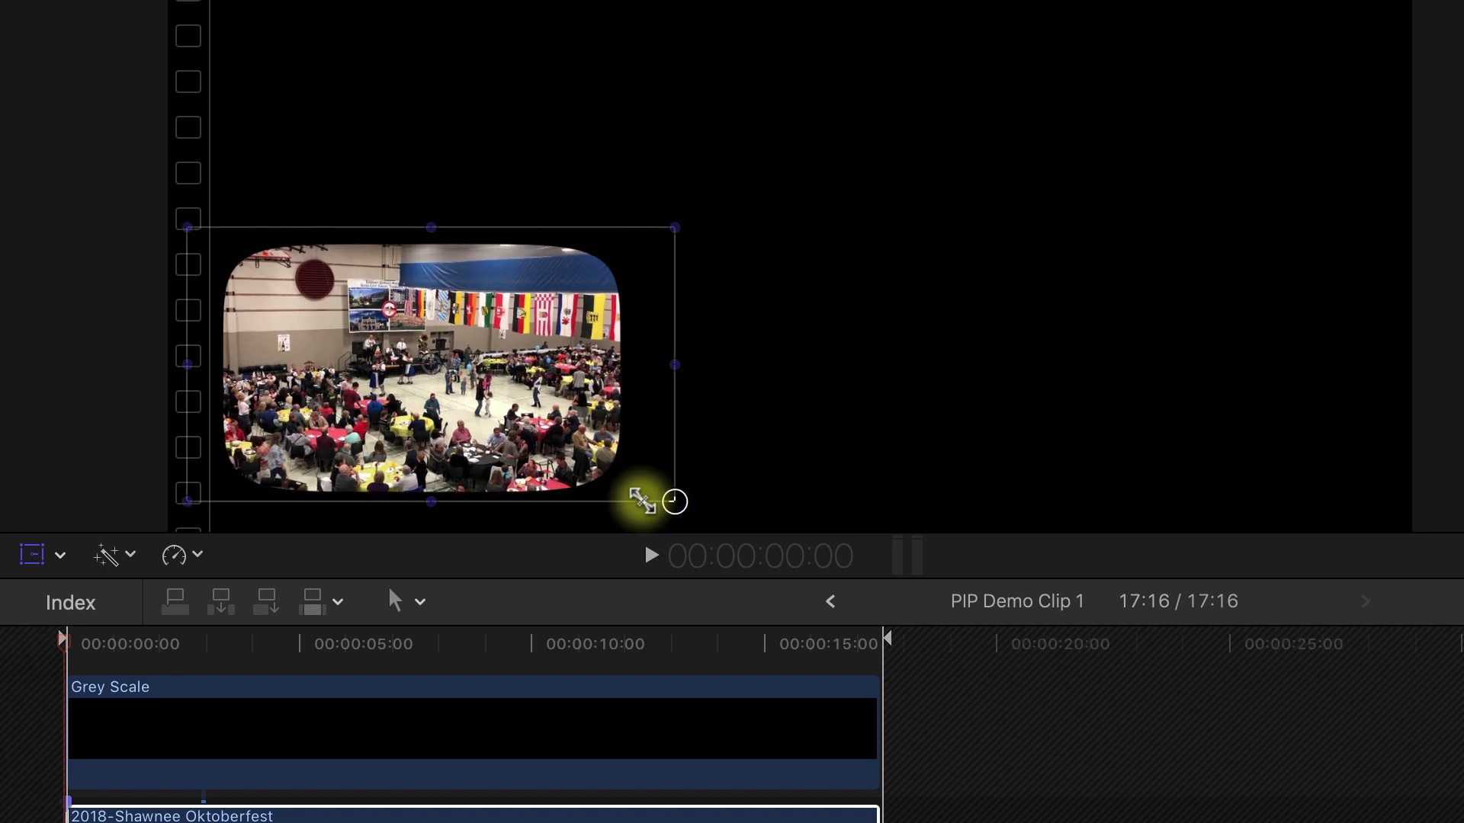
left_click_drag(643, 500, 642, 501)
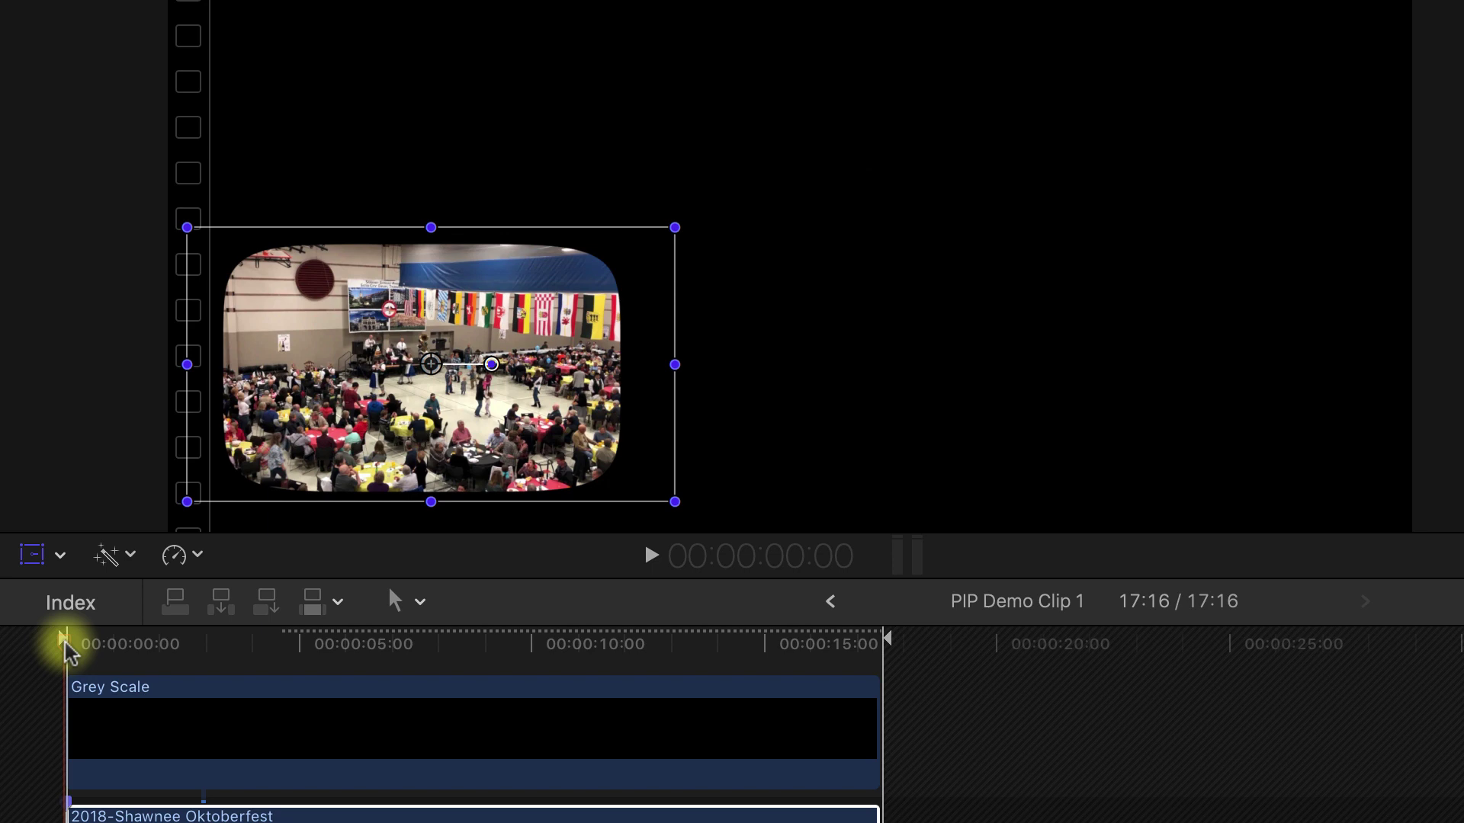
left_click_drag(65, 645, 160, 651)
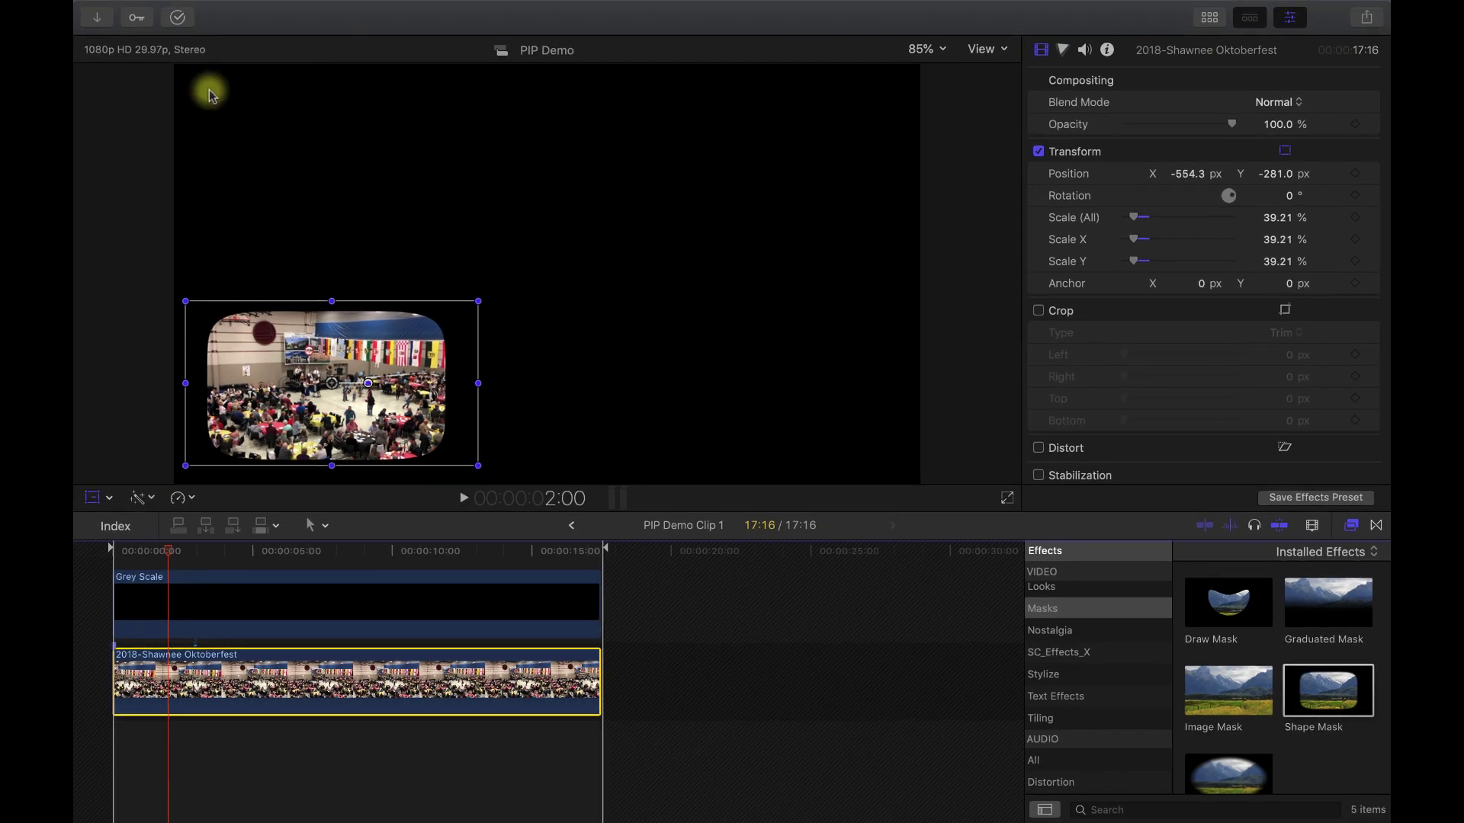
Step: Add a starting transform keyframe on the Oktoberfest clip, then move the playhead one second later
left_click(92, 498)
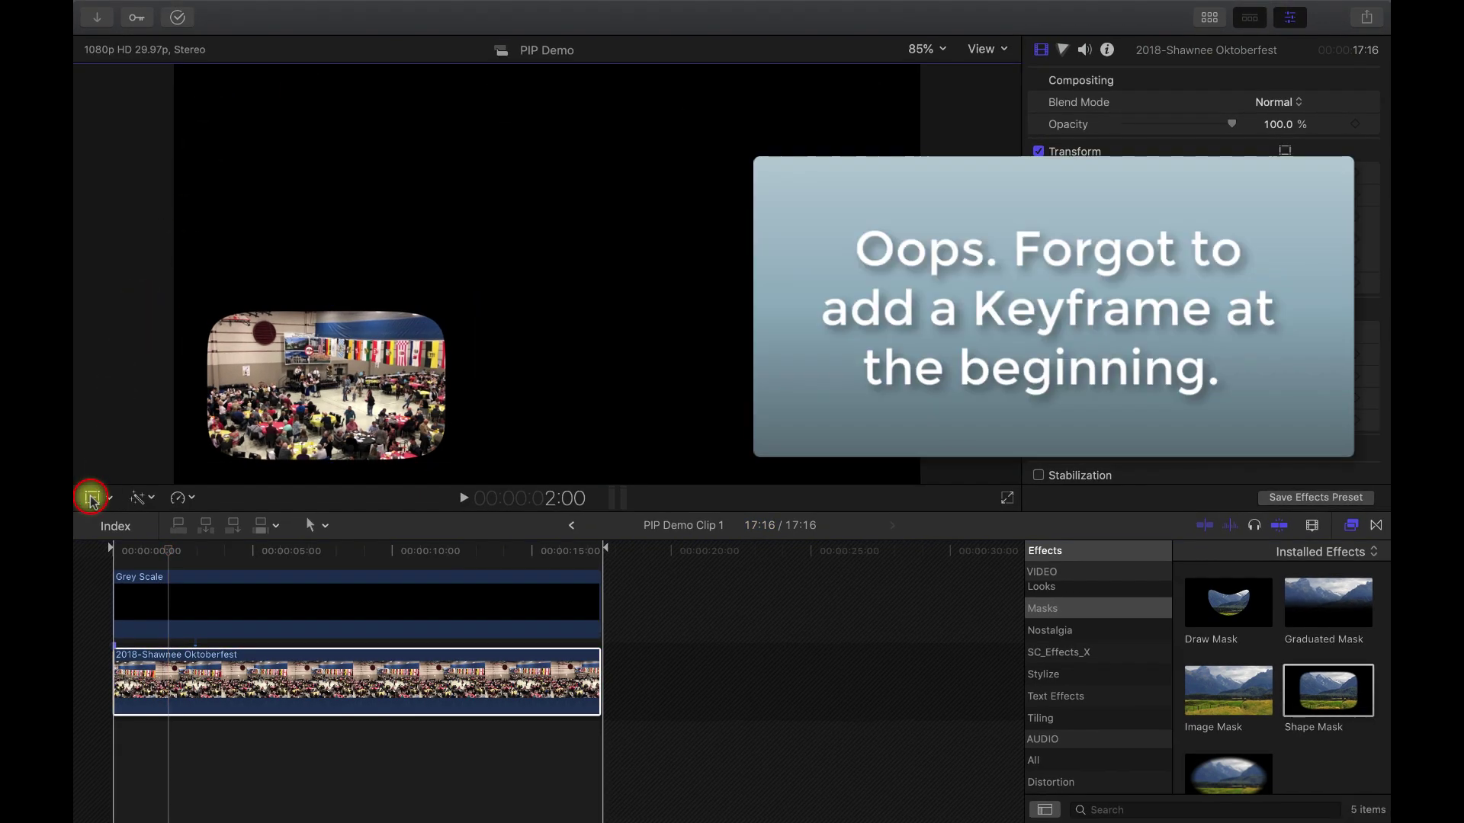
left_click(92, 498)
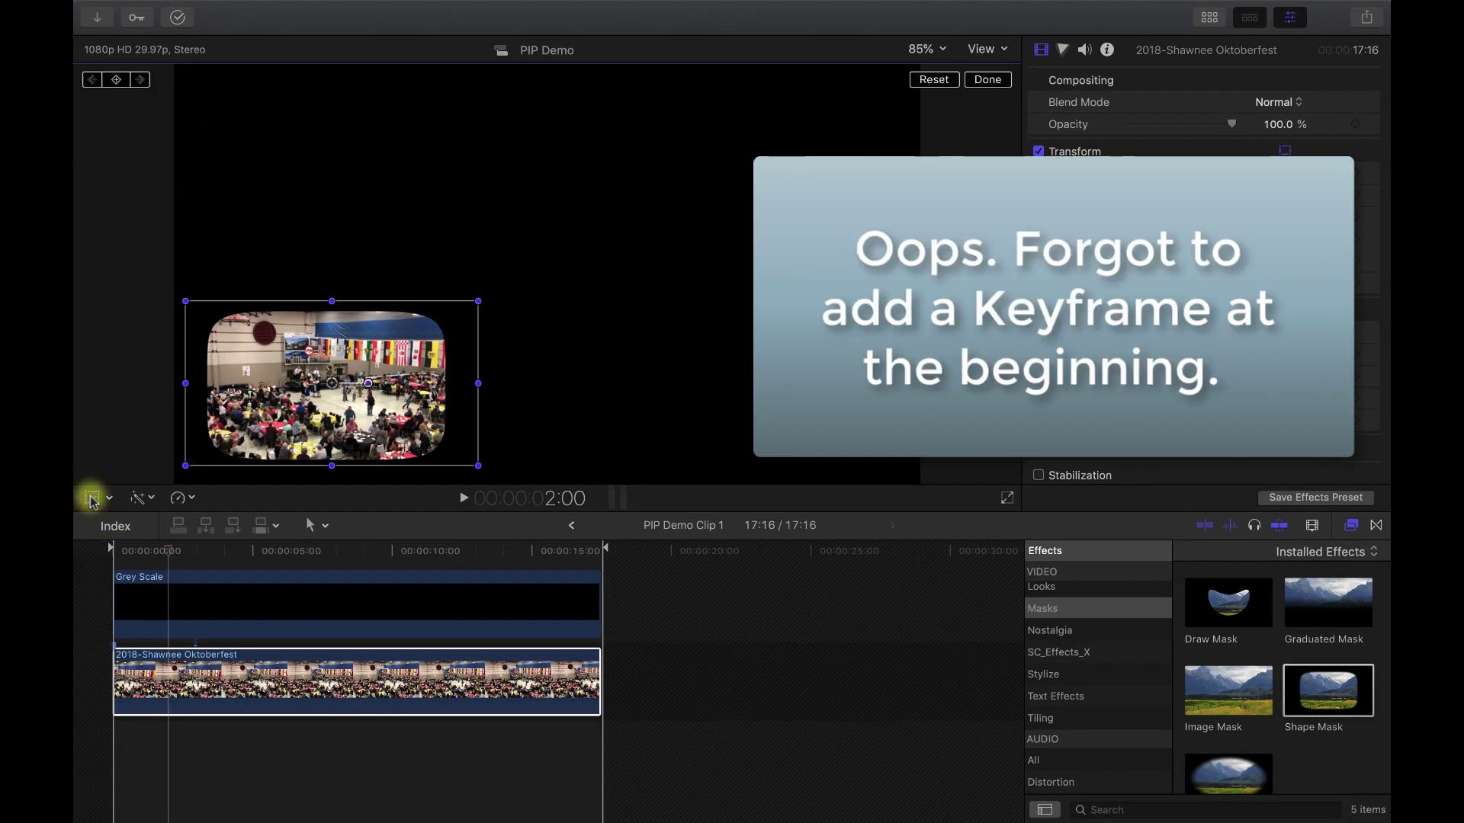
left_click(117, 80)
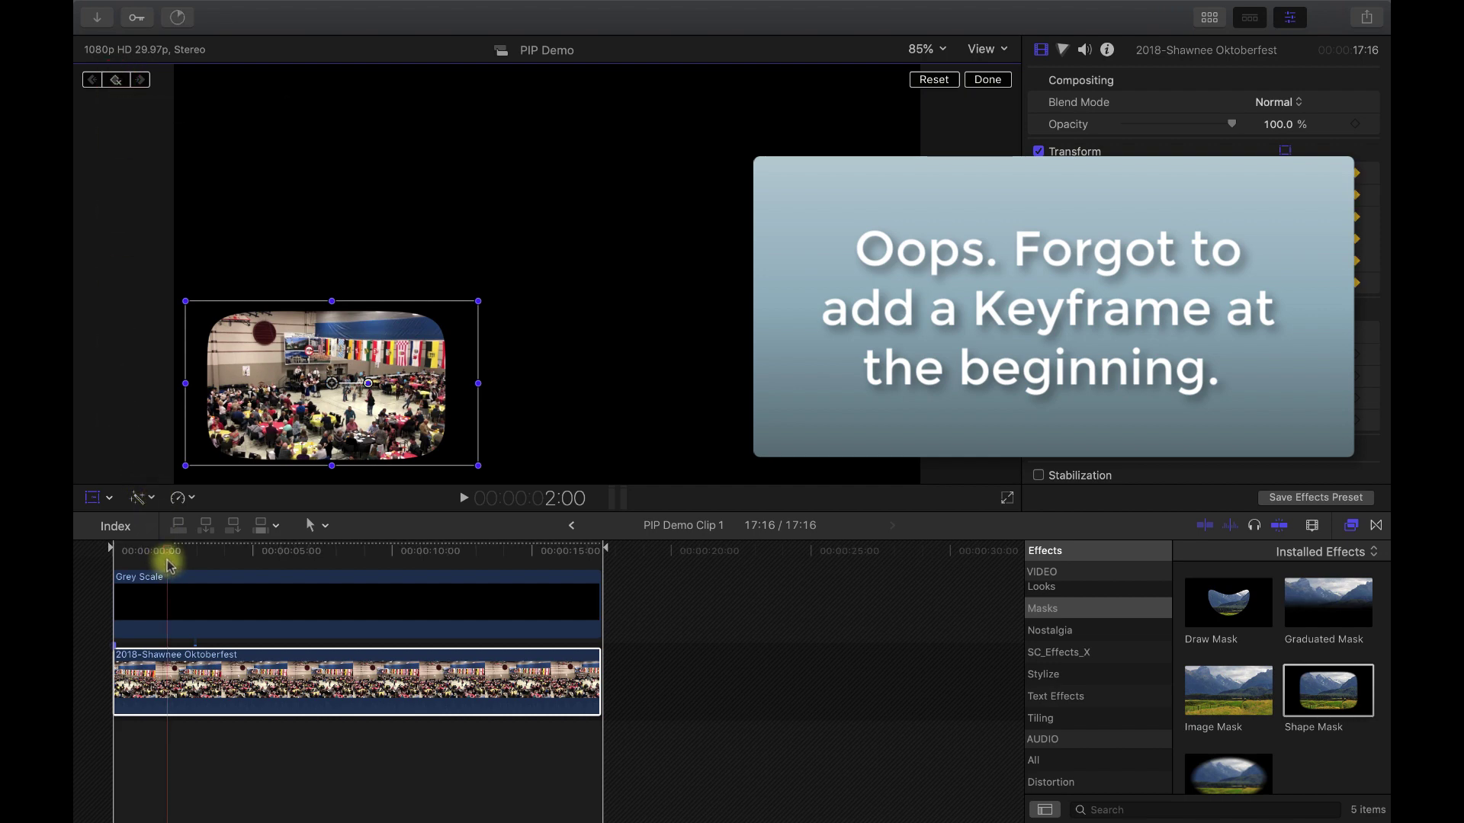
left_click(168, 552)
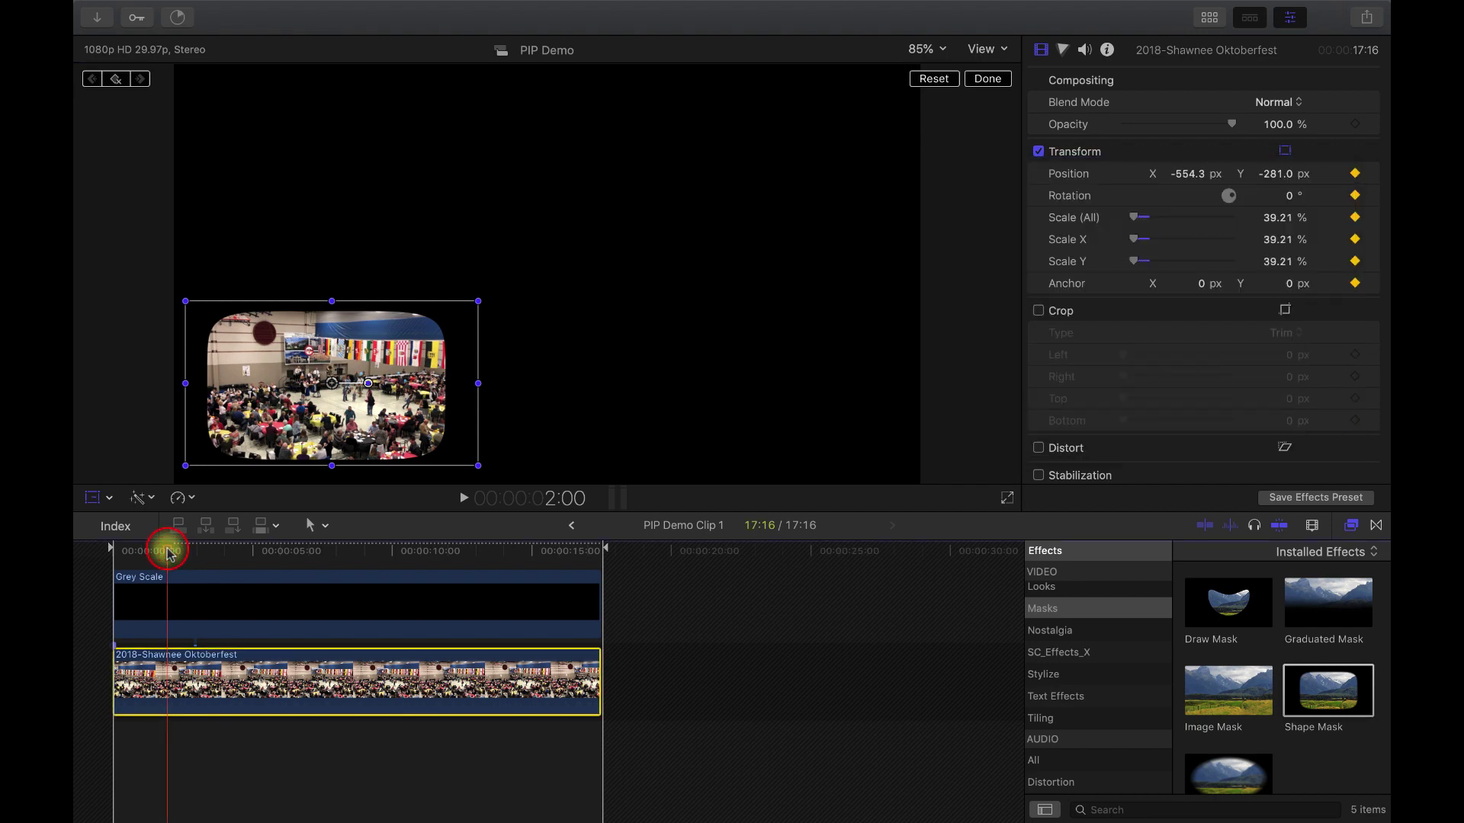
left_click_drag(168, 552, 199, 552)
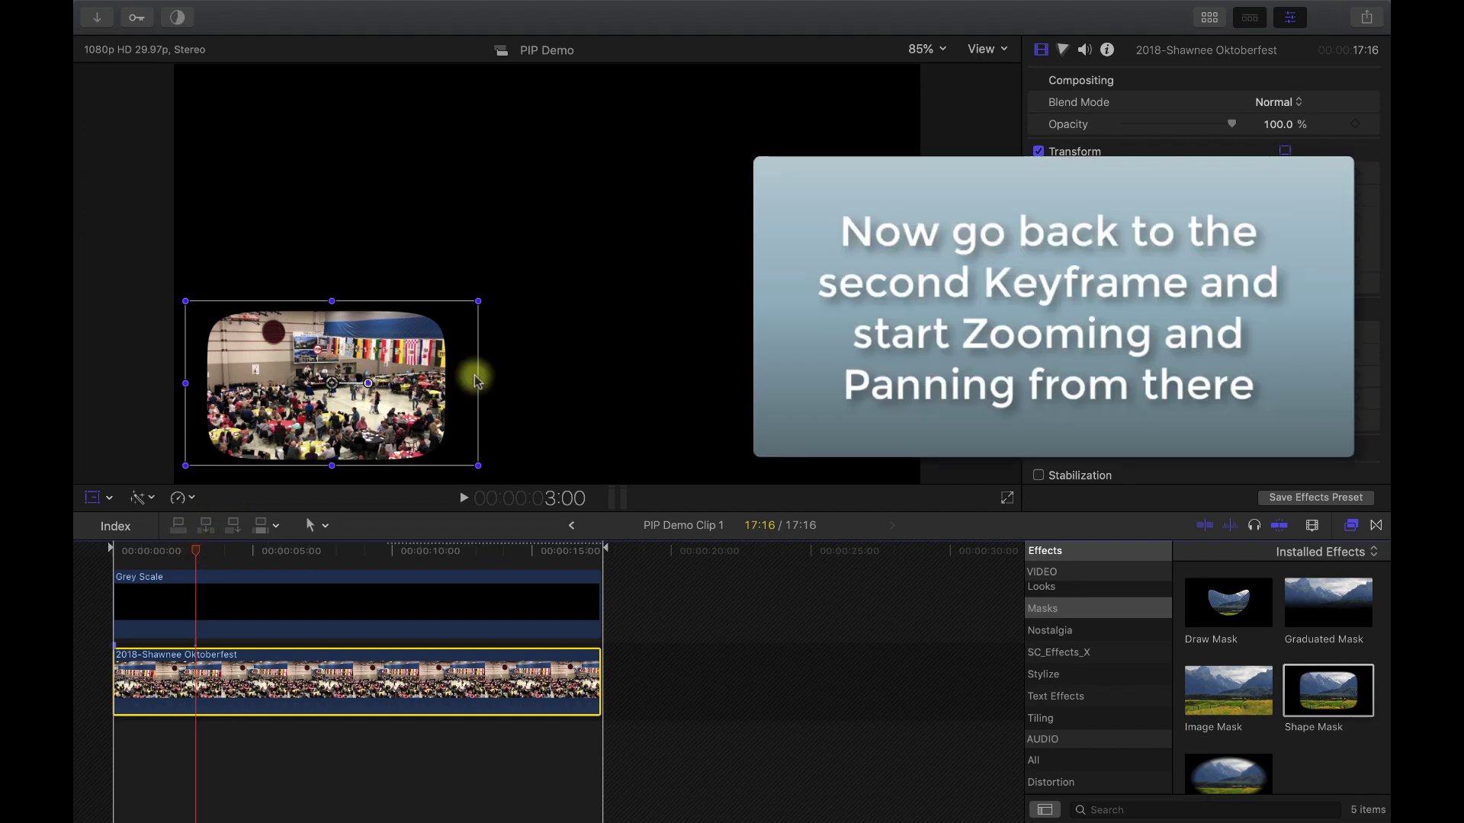
Step: Zoom the footage to about 143% and pan it to frame the dancers in the window
left_click_drag(480, 302, 664, 107)
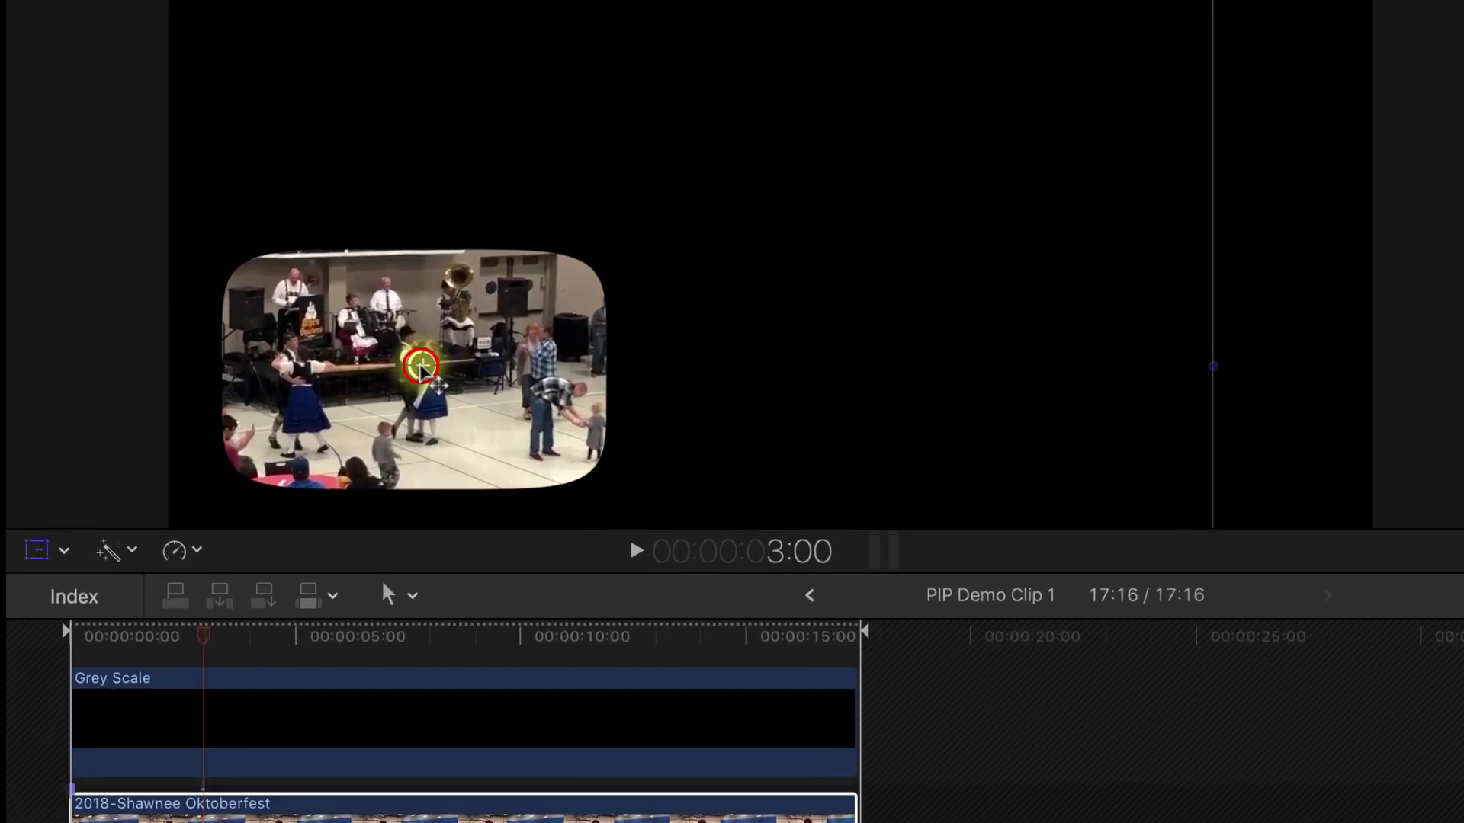
left_click_drag(333, 385, 356, 375)
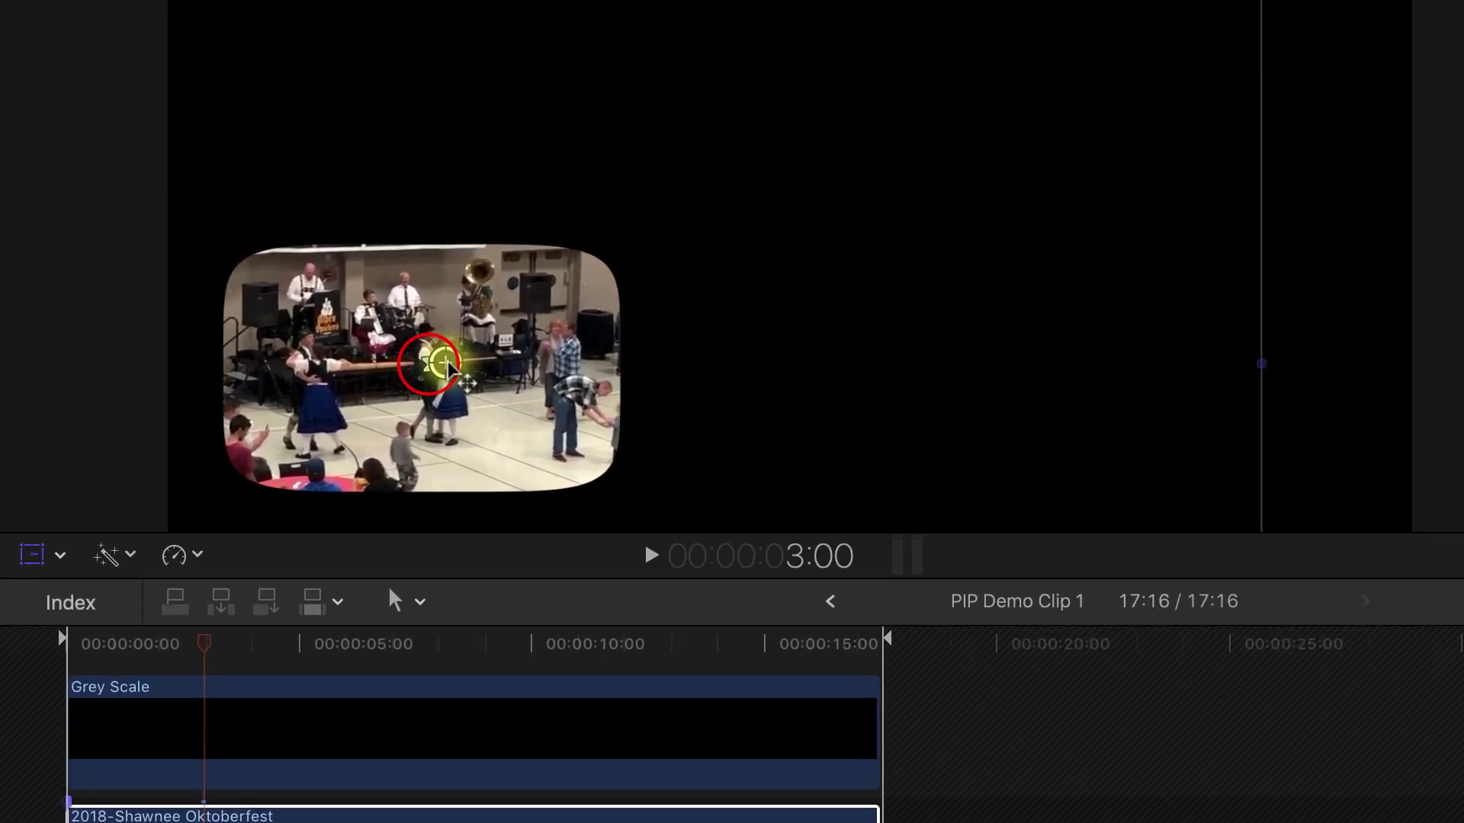
left_click_drag(473, 350, 488, 367)
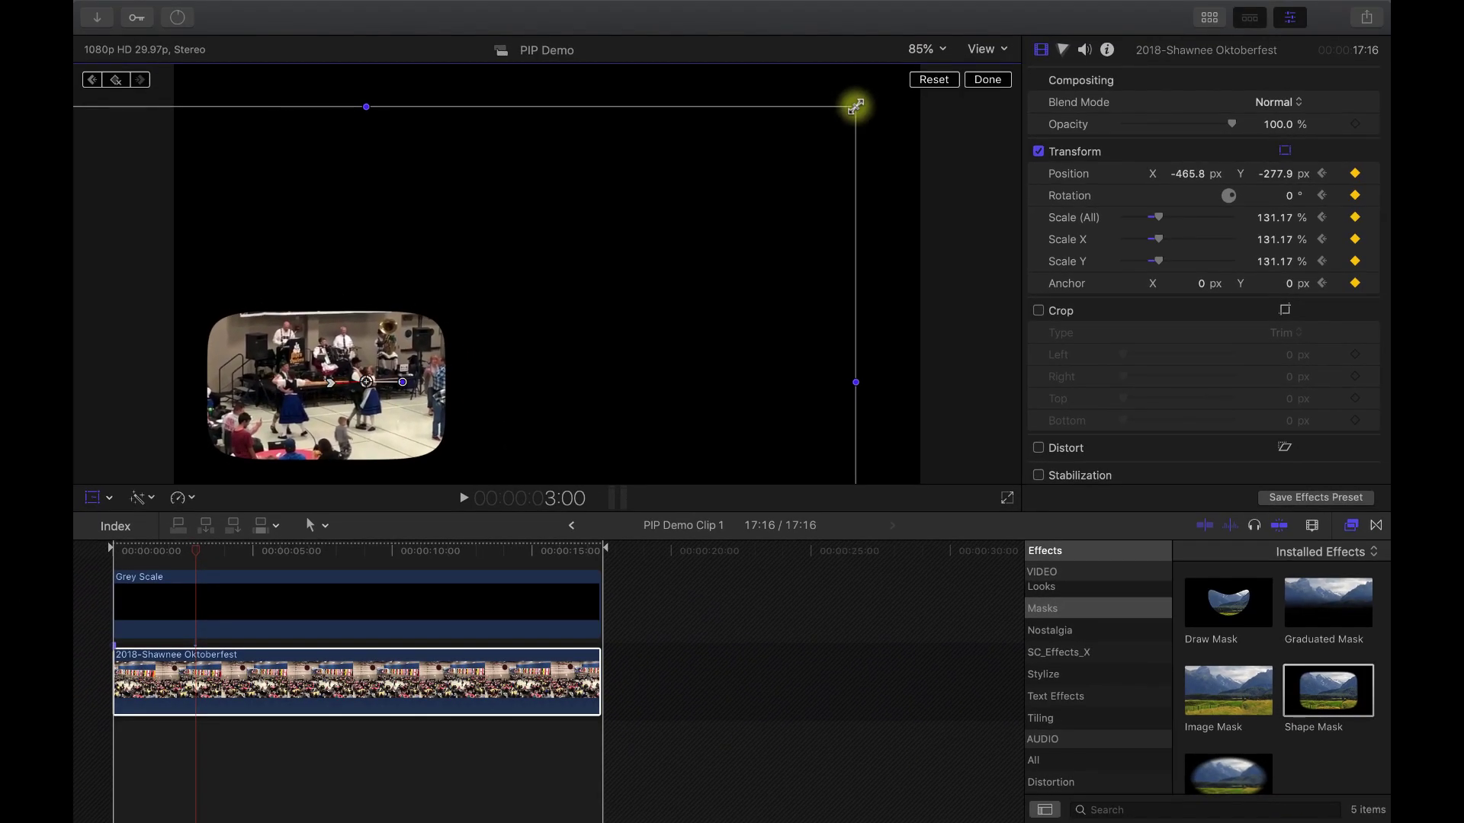
left_click_drag(857, 105, 891, 65)
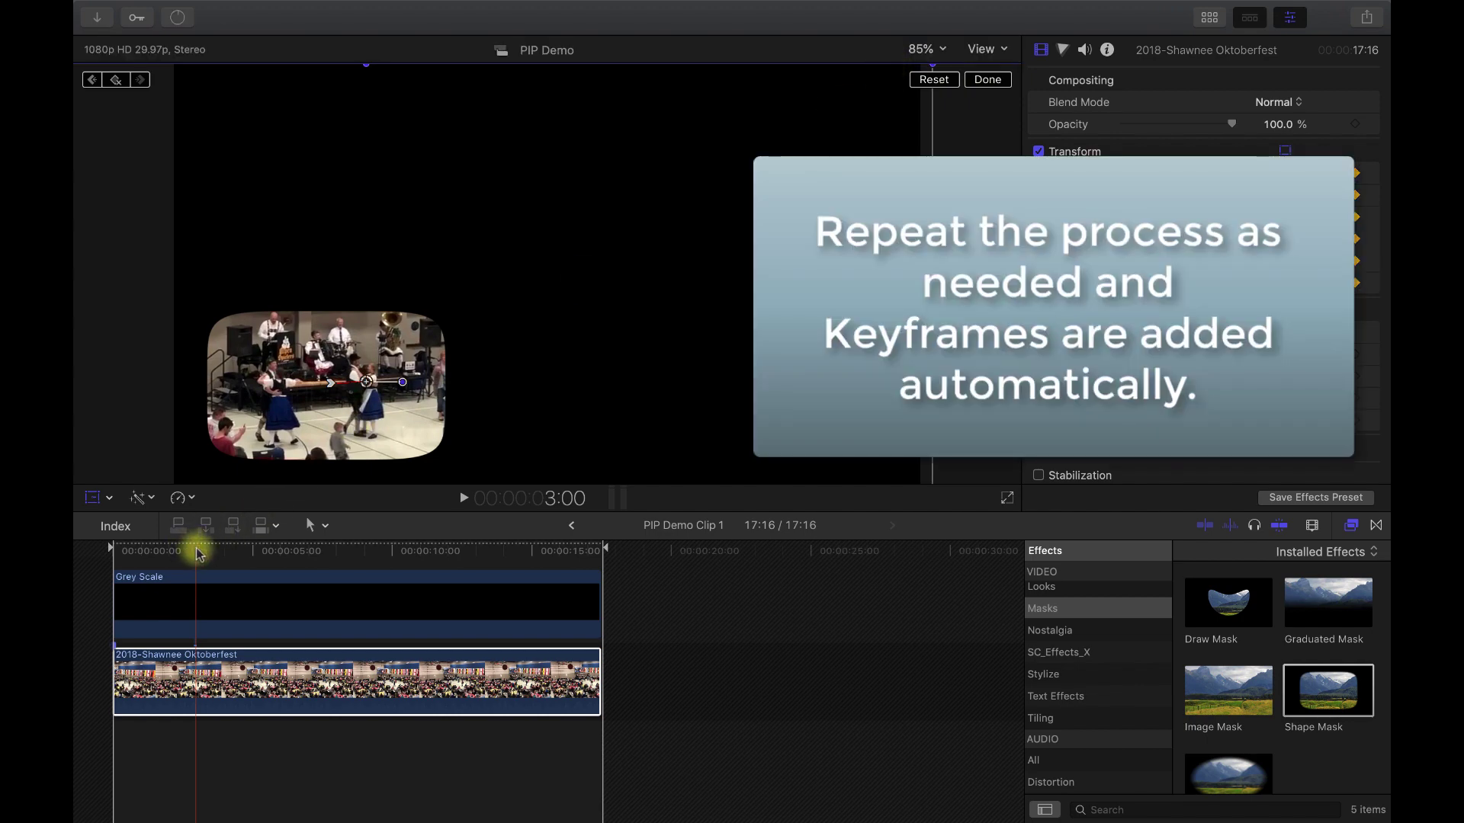
Step: At about 4:08, pan the footage left to follow the dancers
left_click_drag(197, 554, 223, 550)
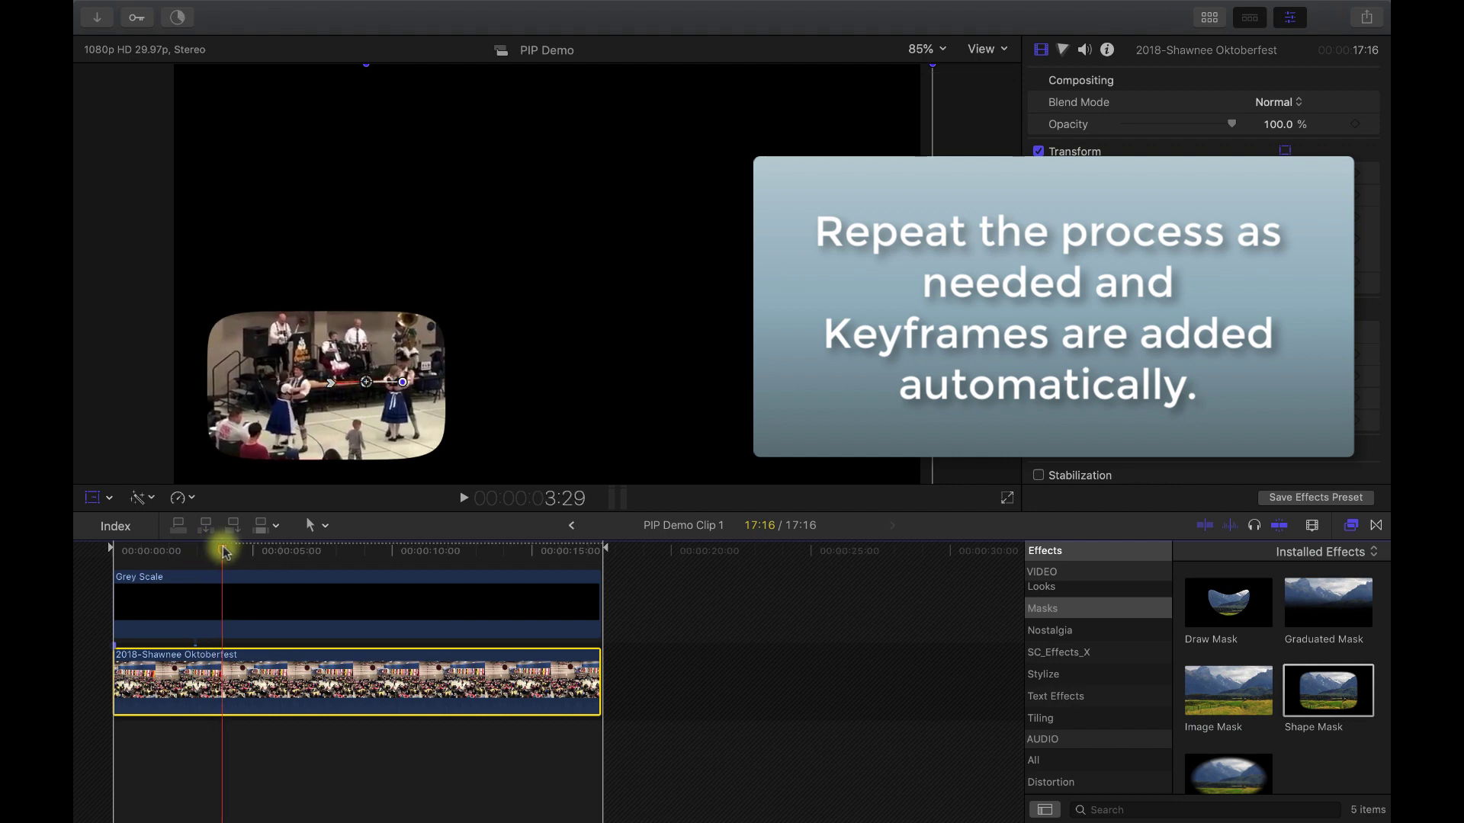
left_click_drag(224, 550, 232, 554)
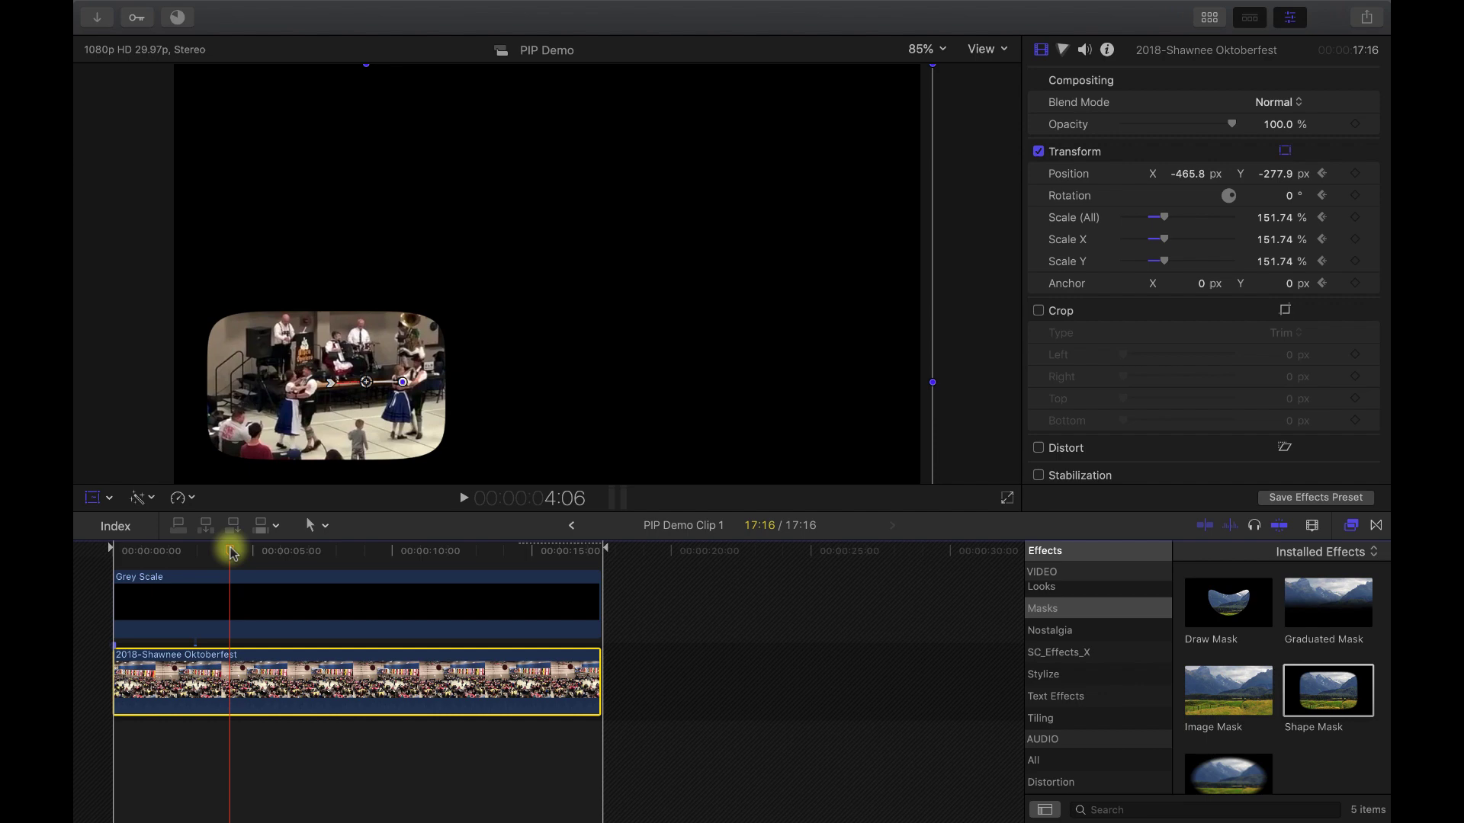
left_click(372, 382)
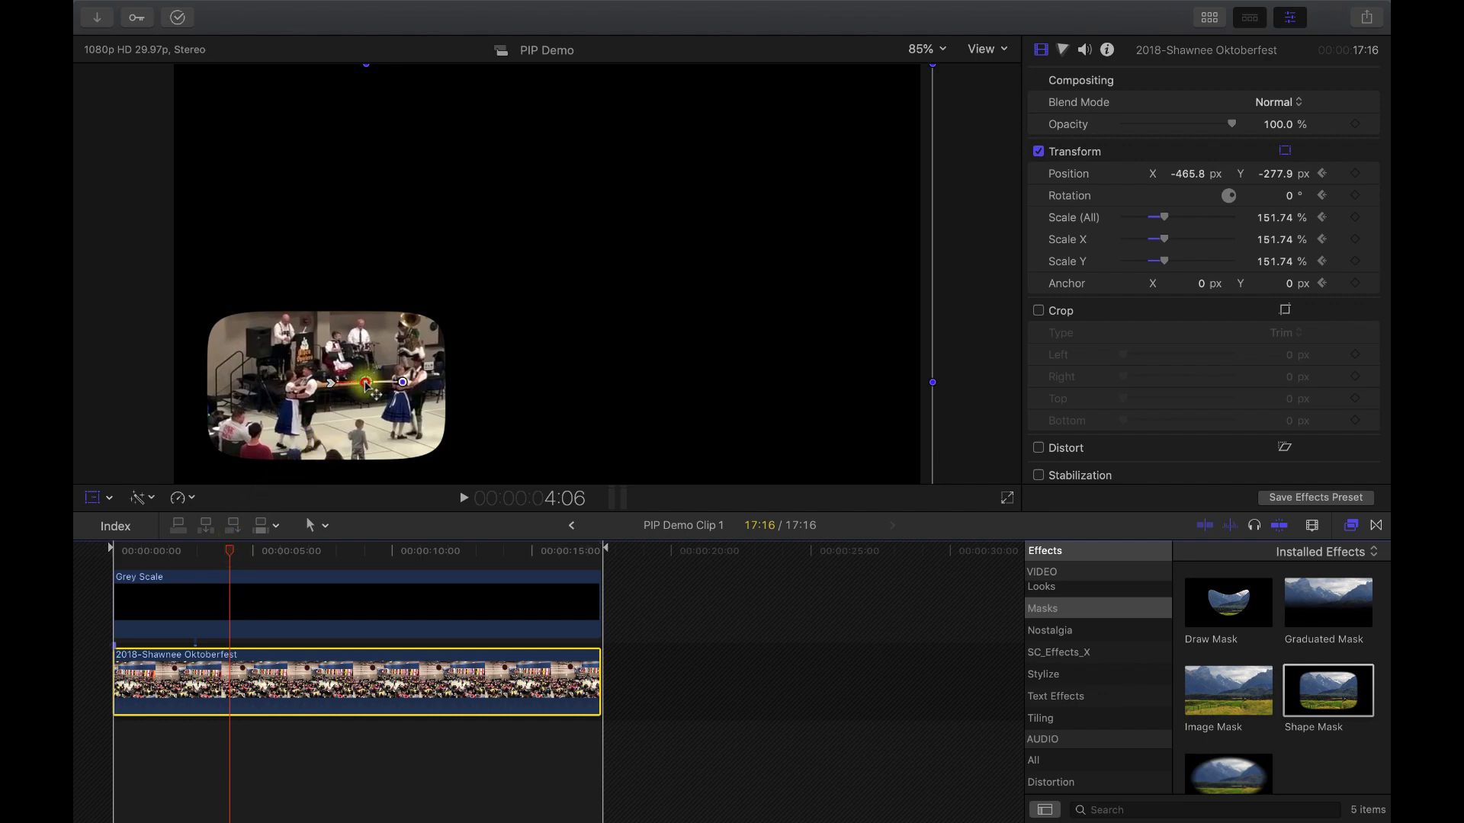
left_click_drag(367, 385, 279, 385)
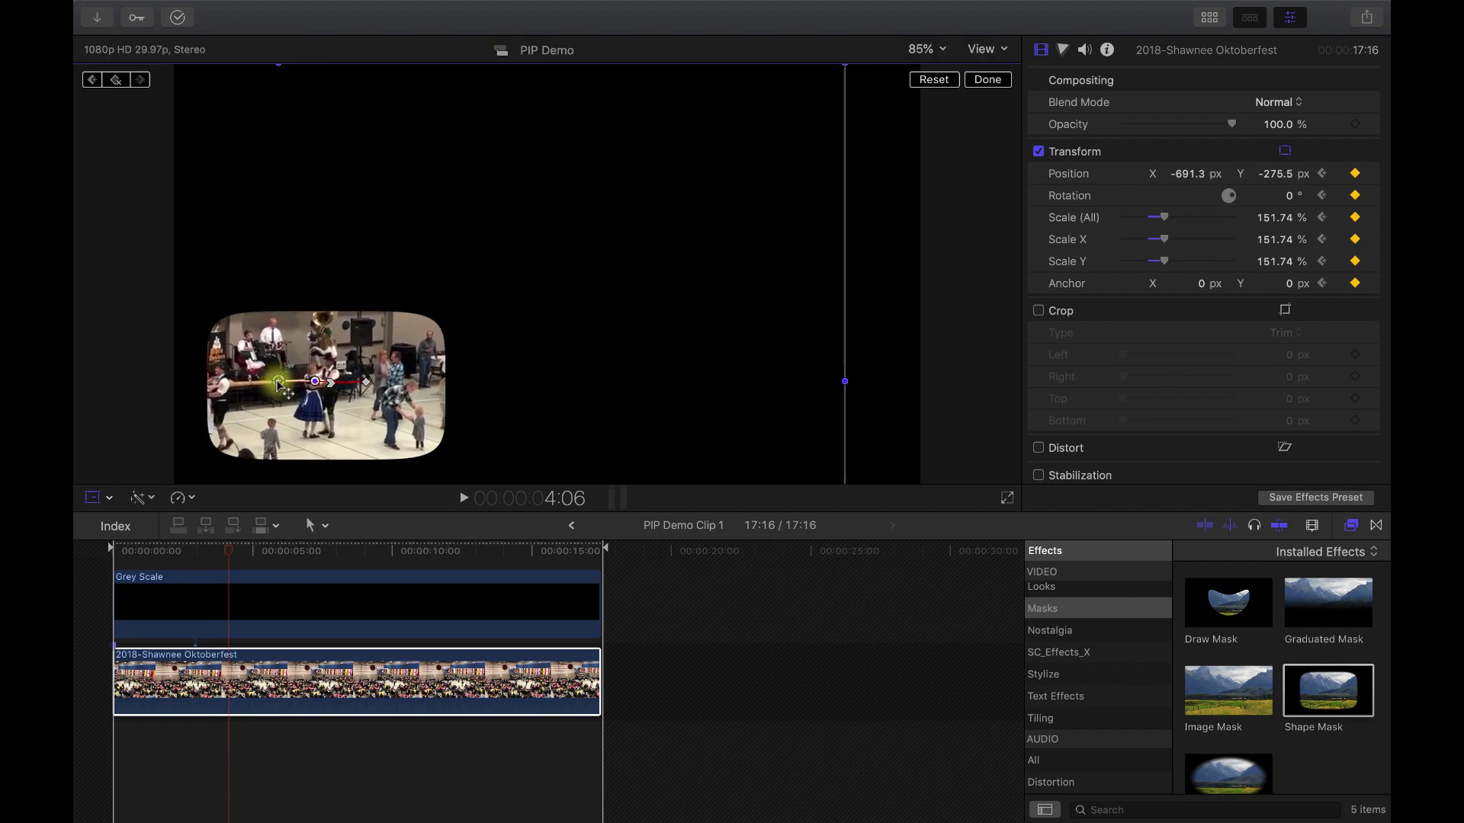
Step: Pan right at 5:24, then lower the footage at 16:18 to 151.74%, -483.5, -329.9 px
left_click_drag(228, 550, 384, 557)
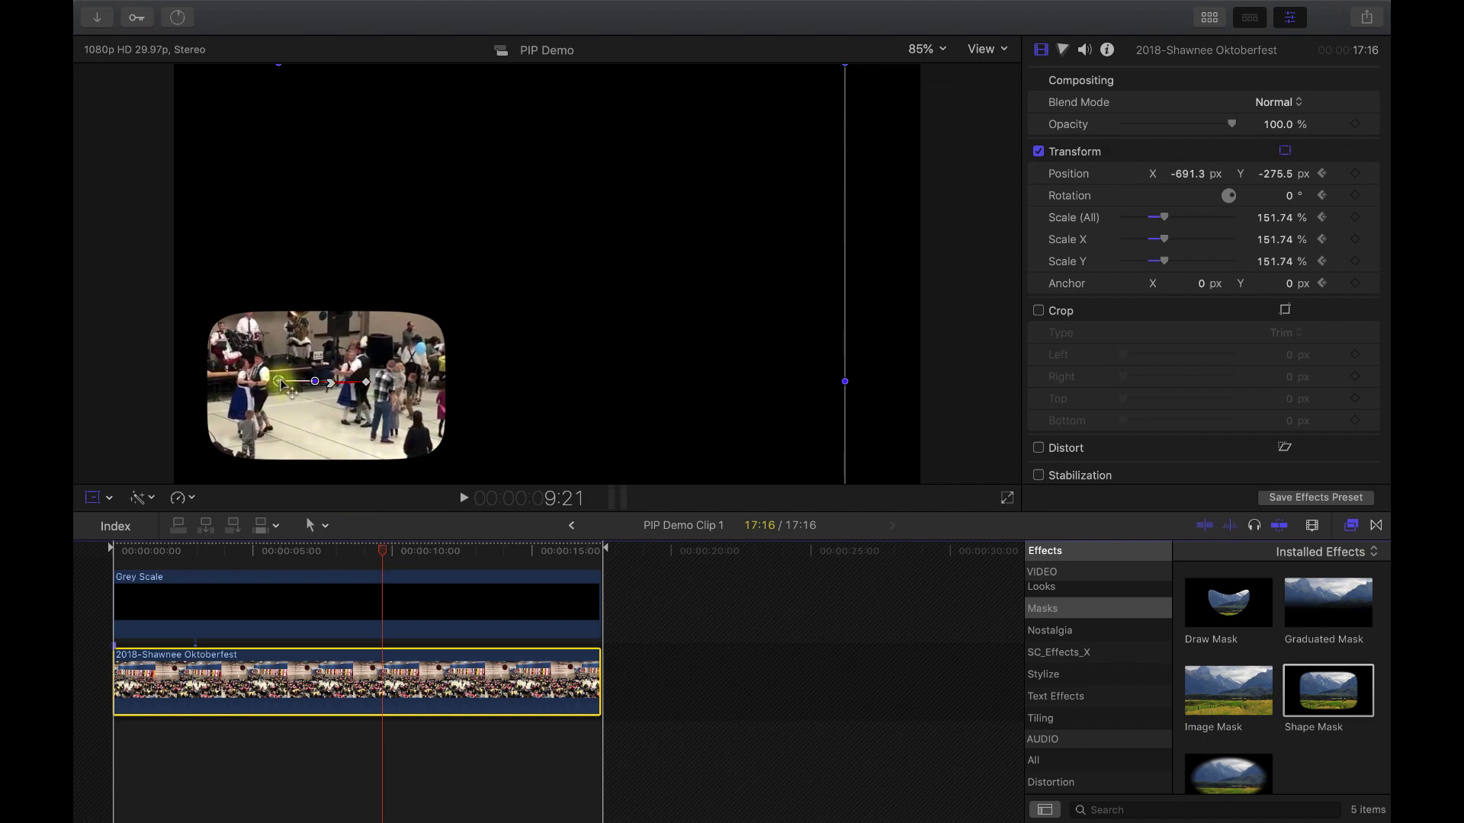
left_click_drag(281, 385, 358, 378)
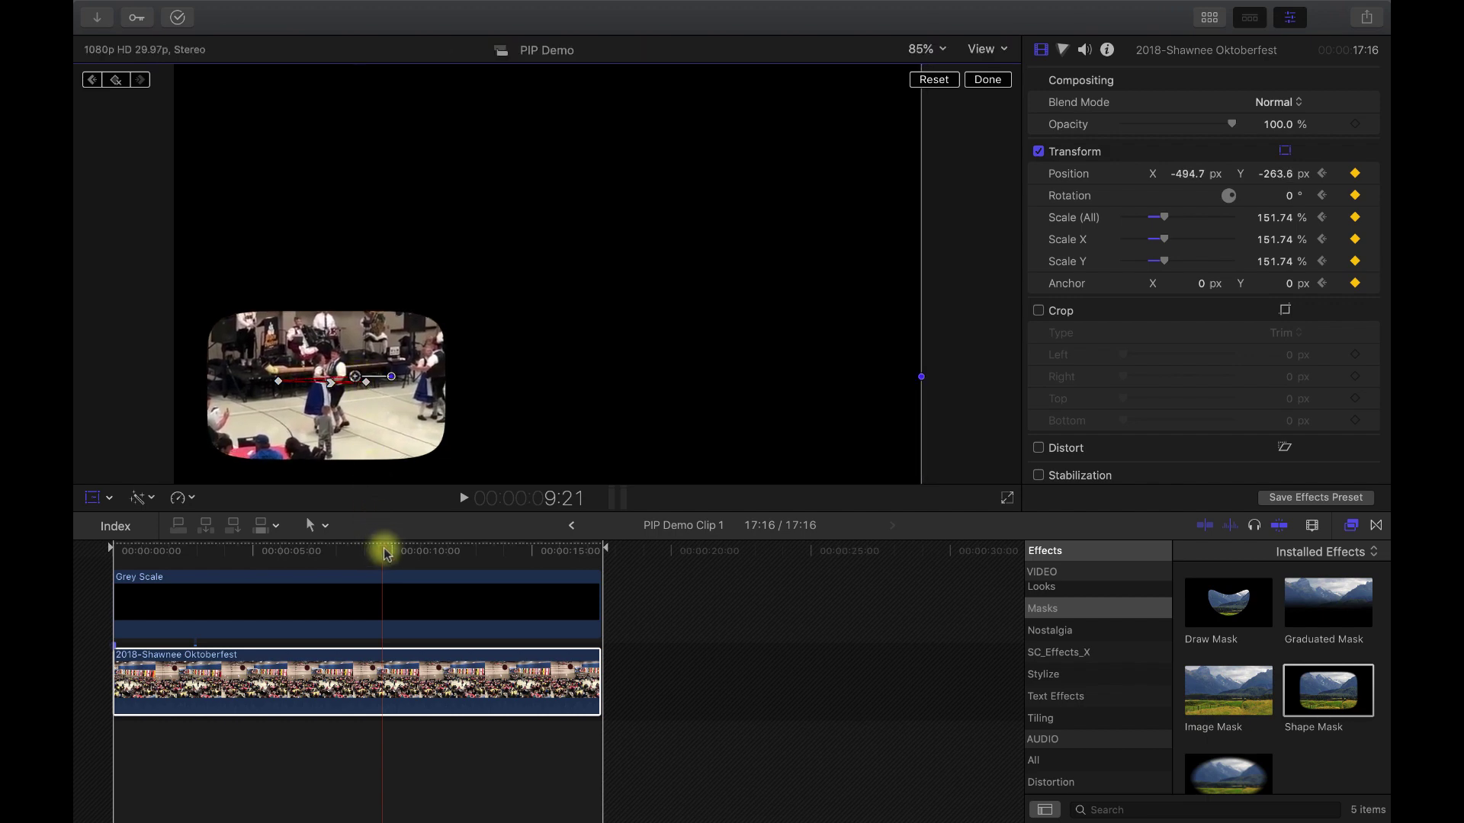
left_click_drag(385, 554, 575, 586)
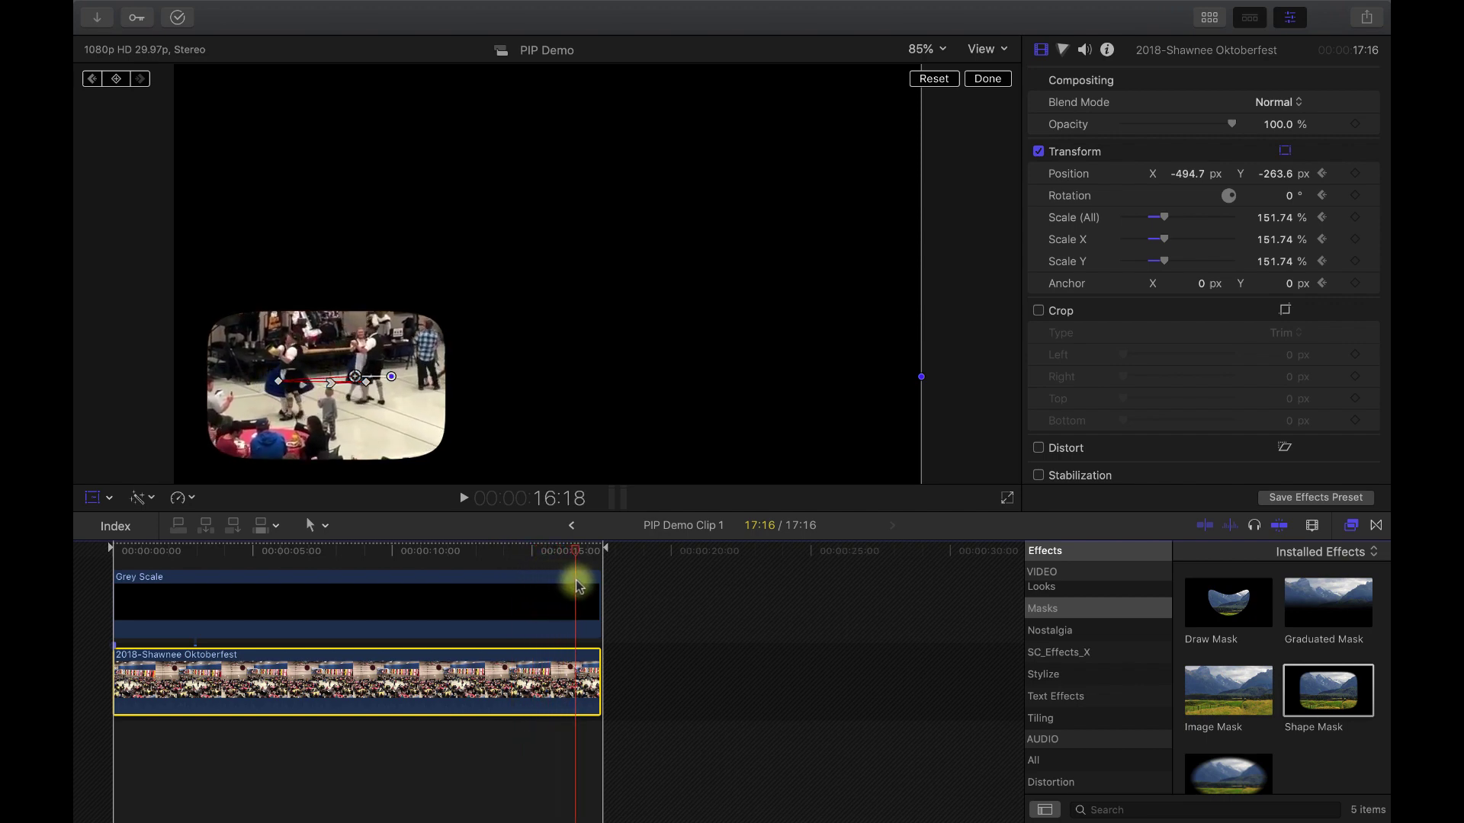
left_click(378, 392)
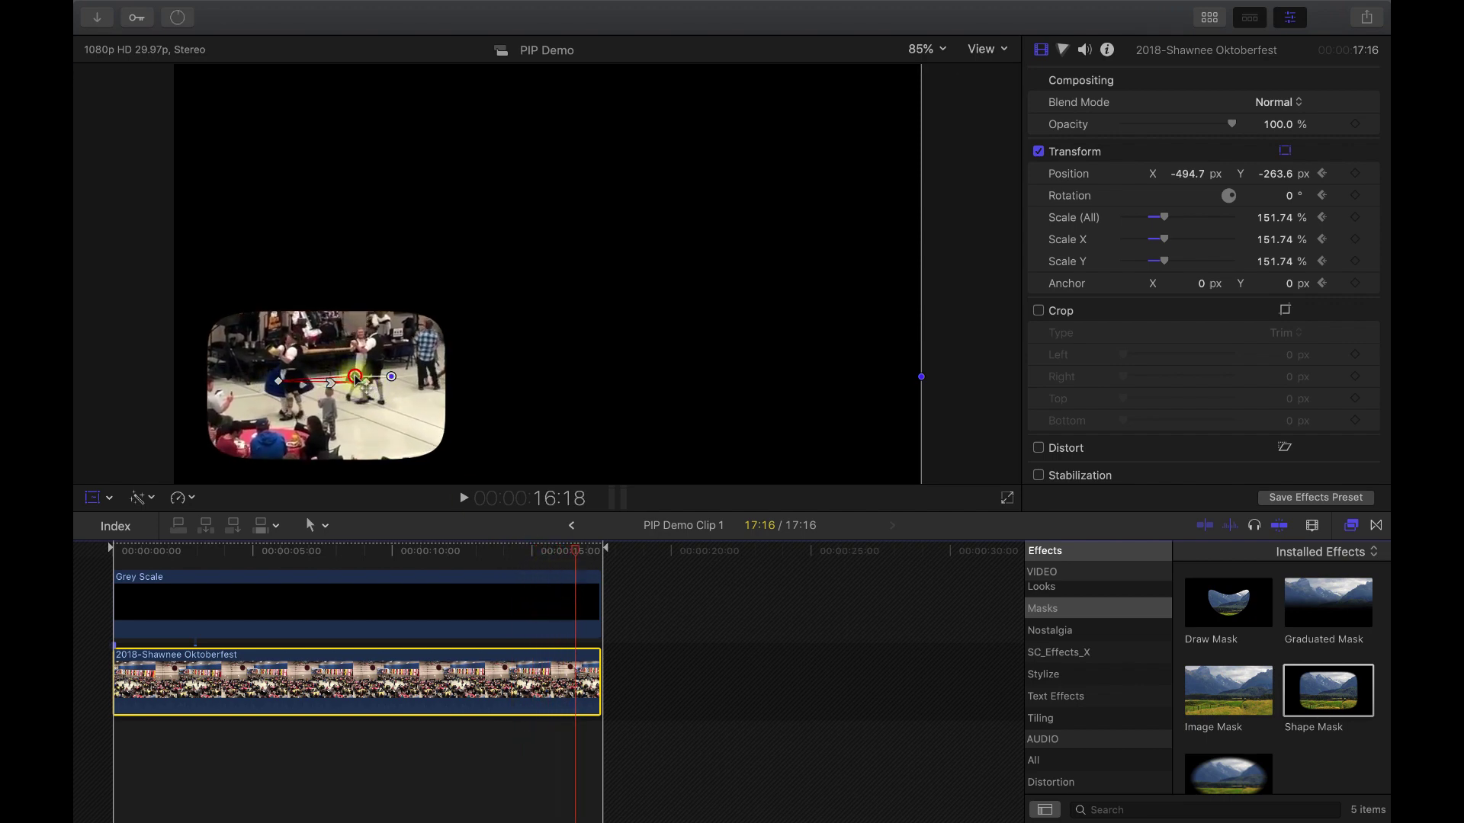
left_click_drag(355, 379, 359, 402)
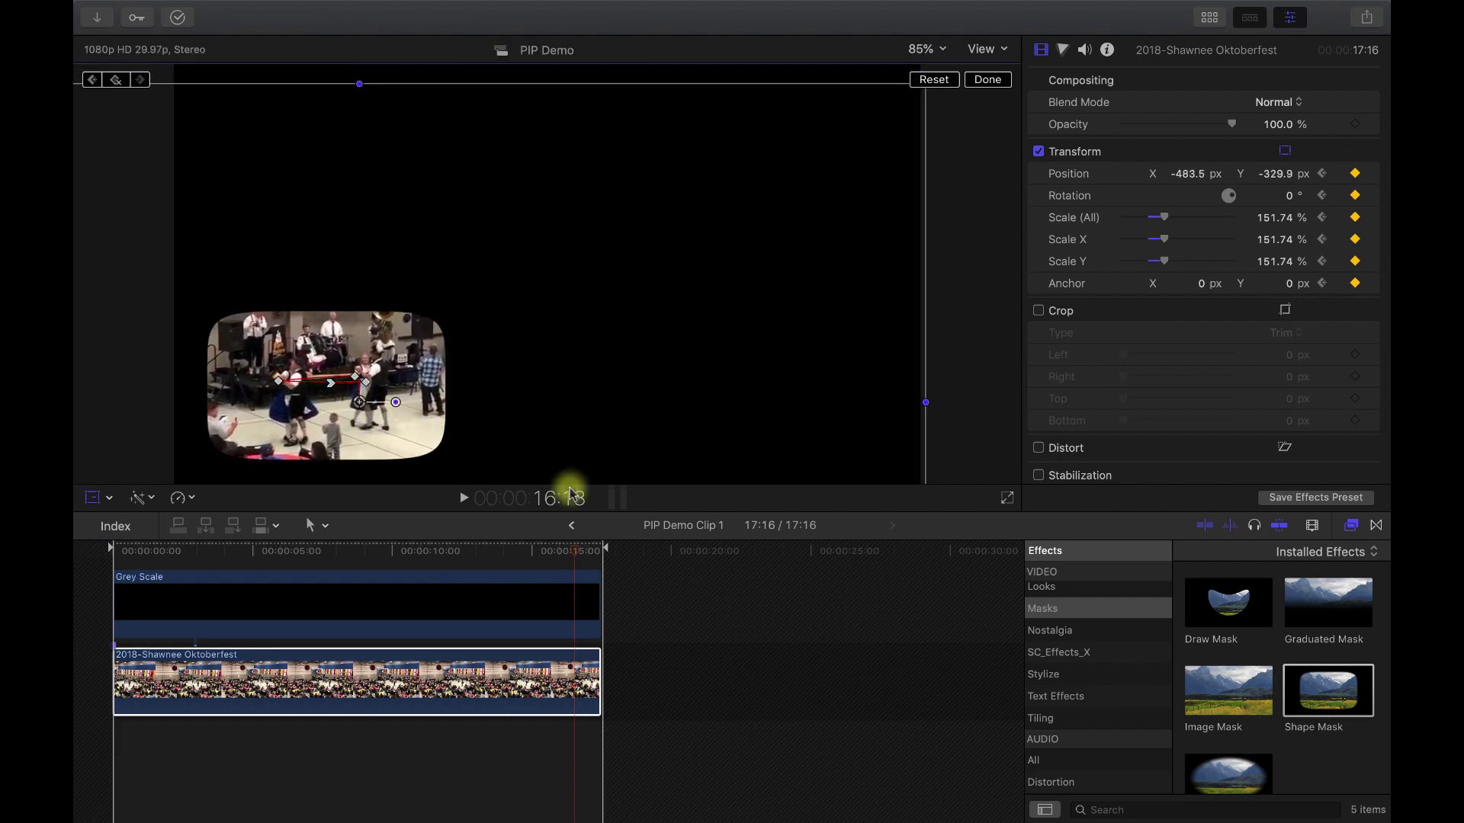
left_click(988, 79)
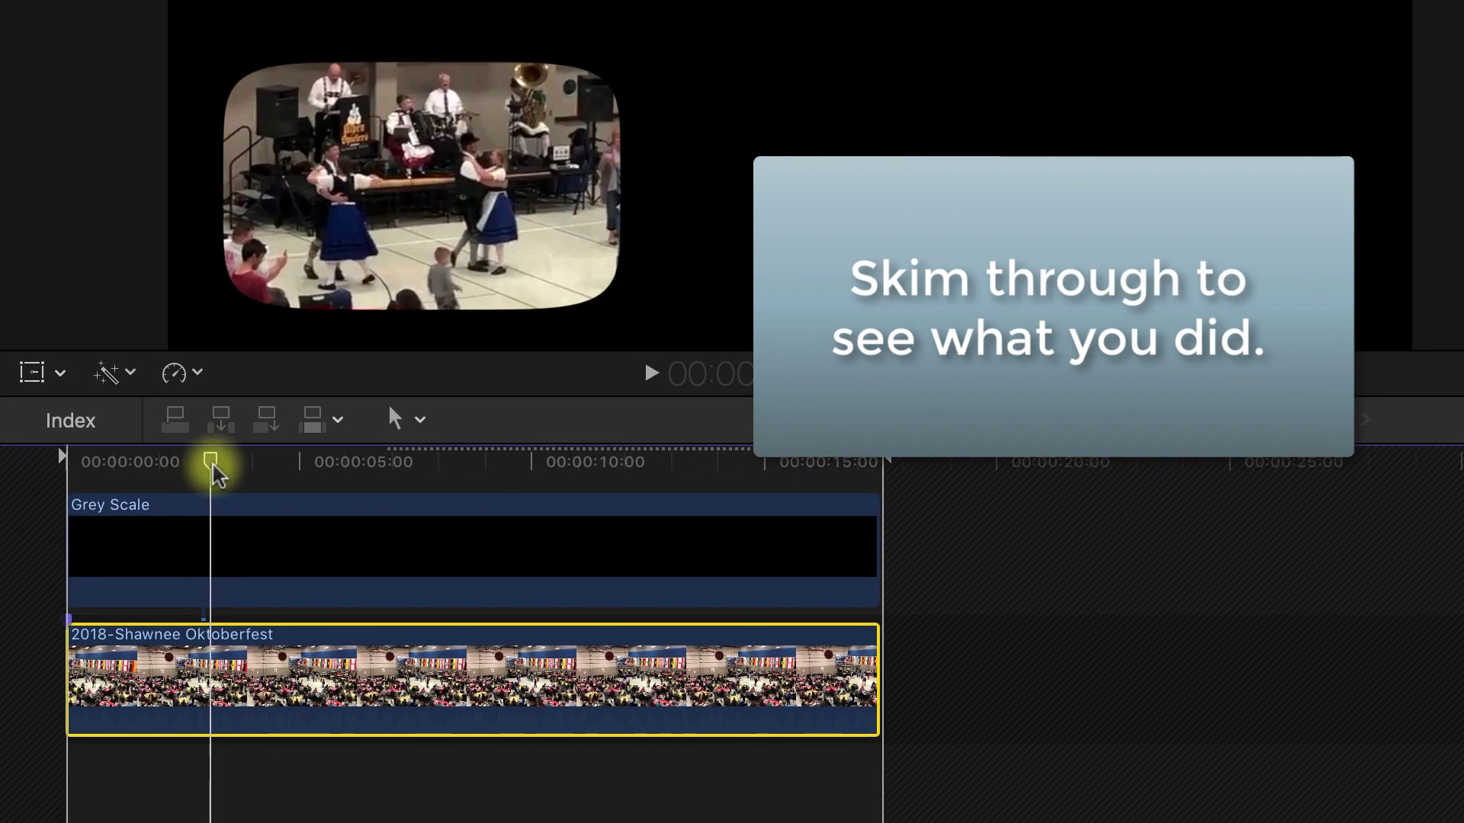
left_click_drag(255, 465, 297, 471)
mouse_move(344, 475)
left_mouse_down()
mouse_move(617, 521)
mouse_move(868, 530)
mouse_move(69, 499)
left_mouse_up()
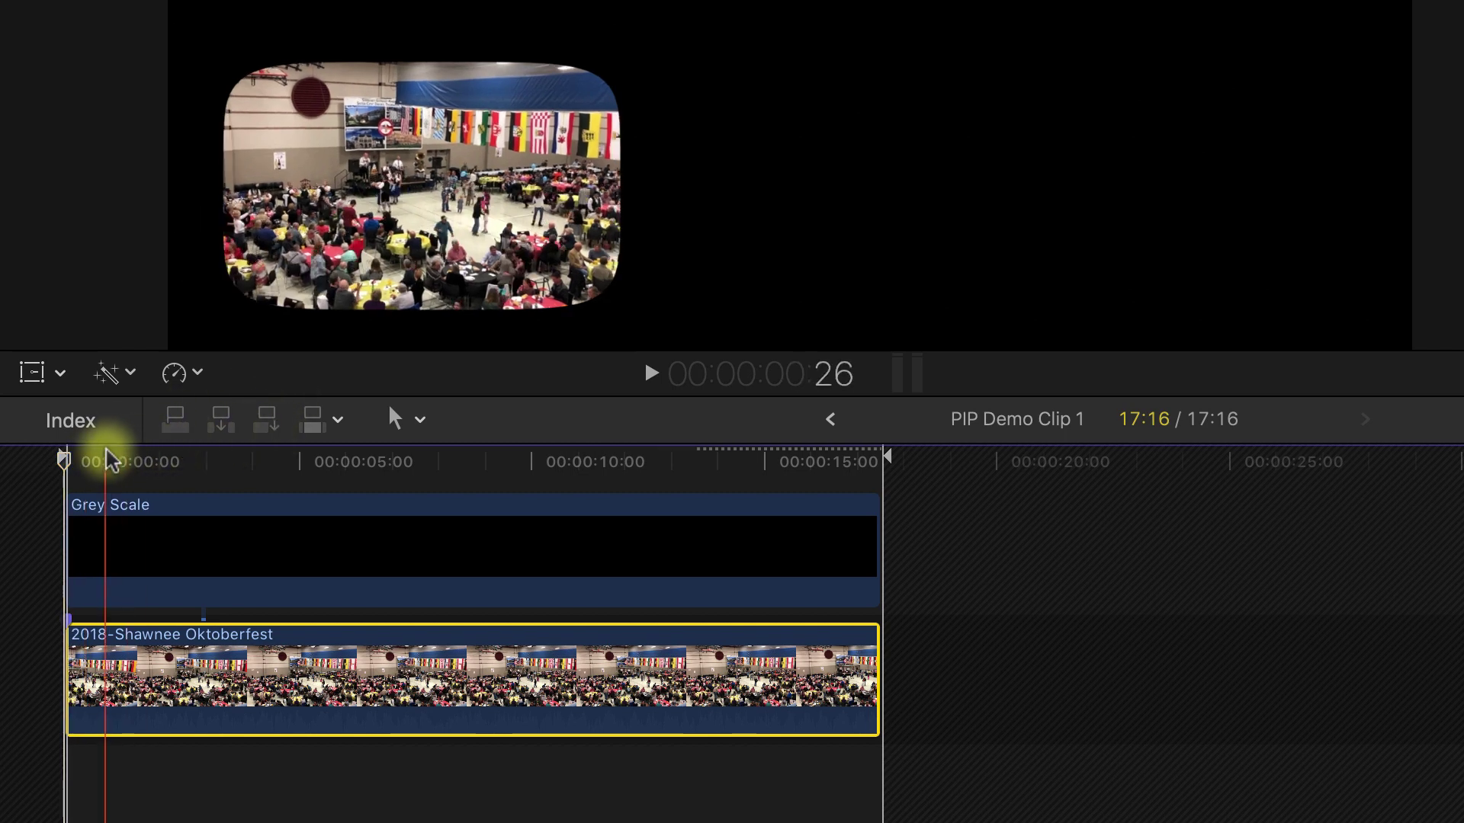
left_click(64, 461)
left_click_drag(124, 461, 166, 462)
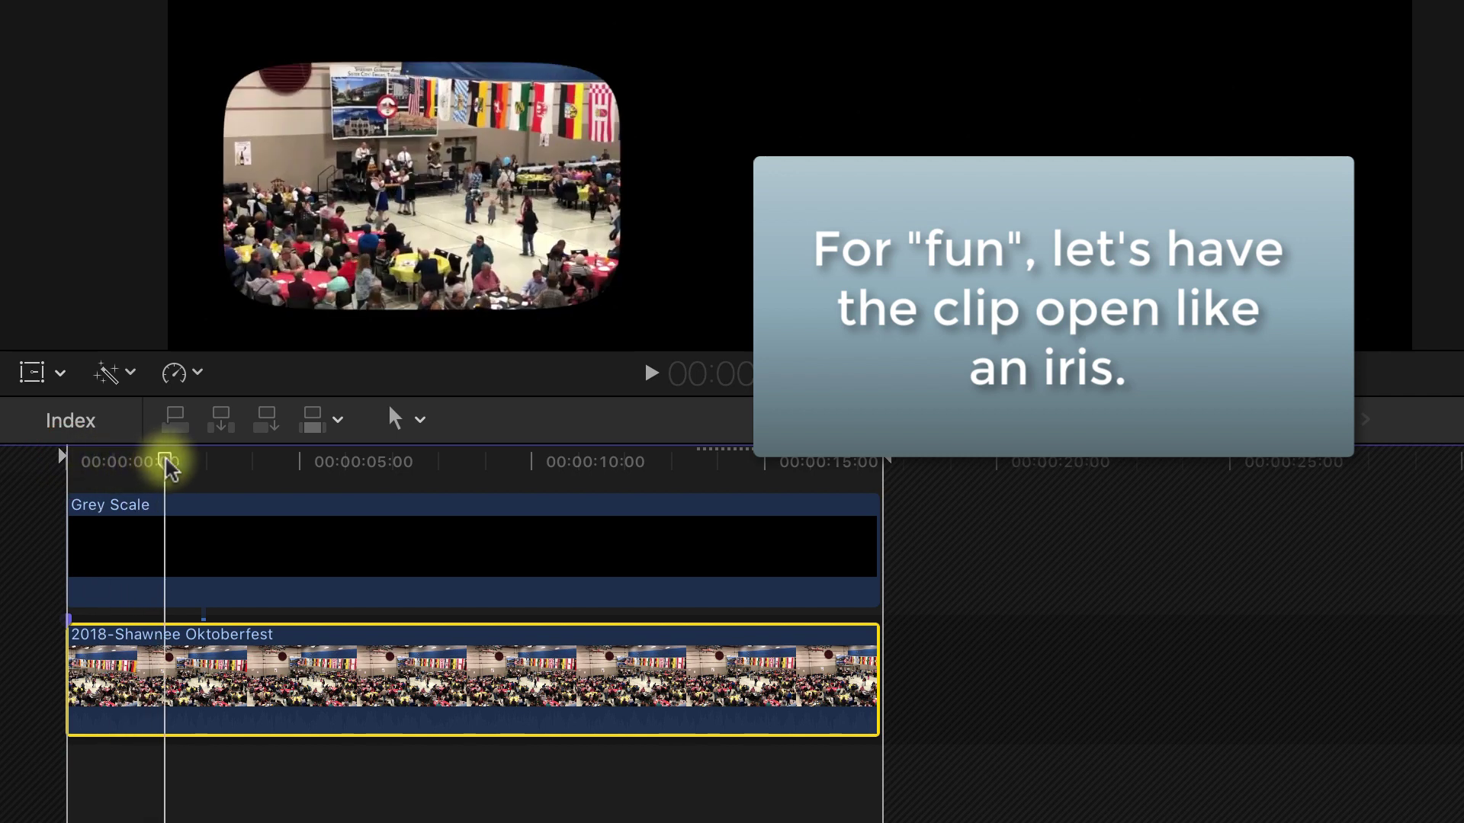
left_click_drag(165, 461, 145, 461)
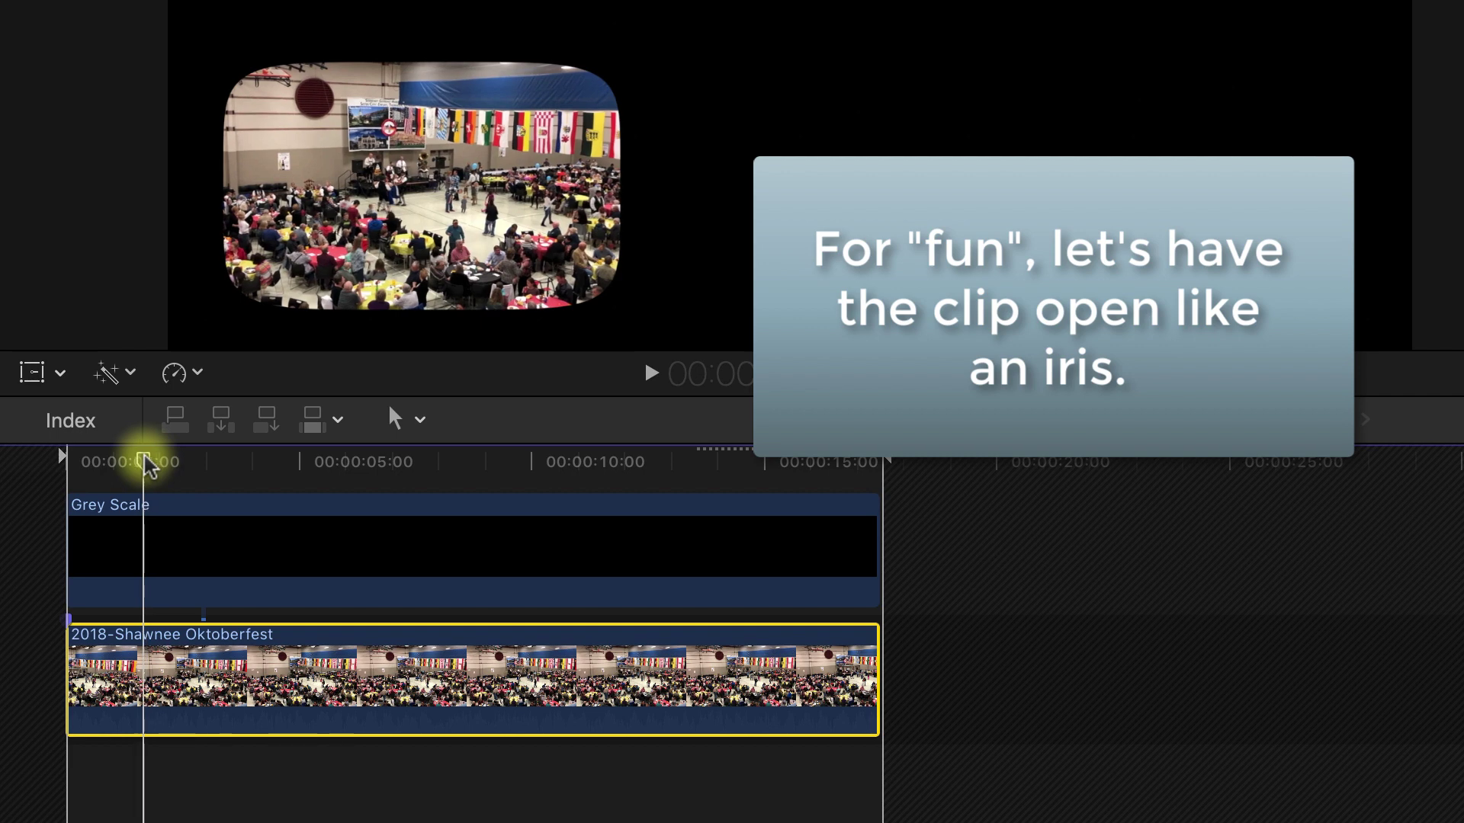
left_click_drag(146, 463, 164, 471)
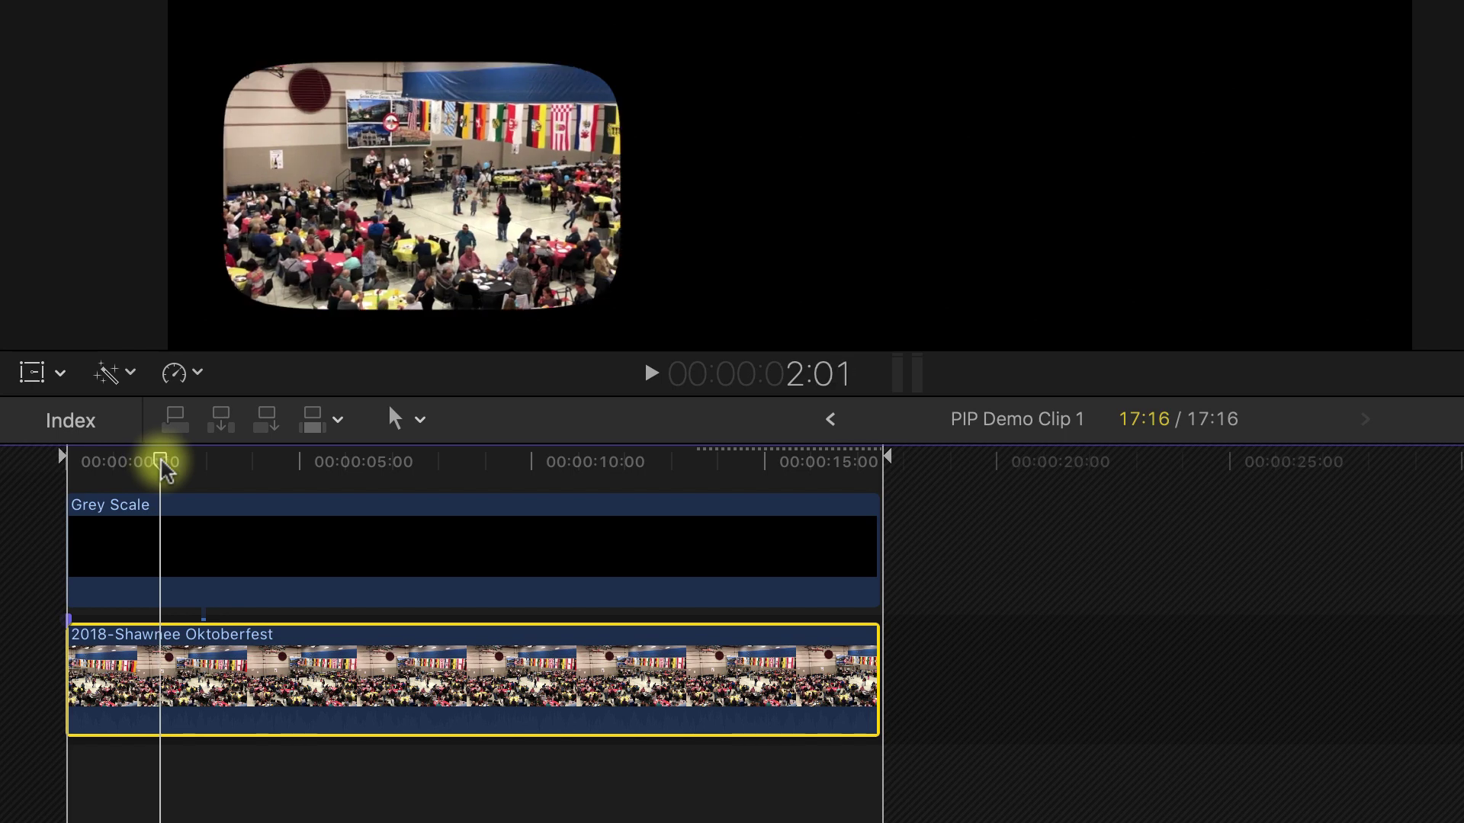
left_click_drag(164, 470, 161, 470)
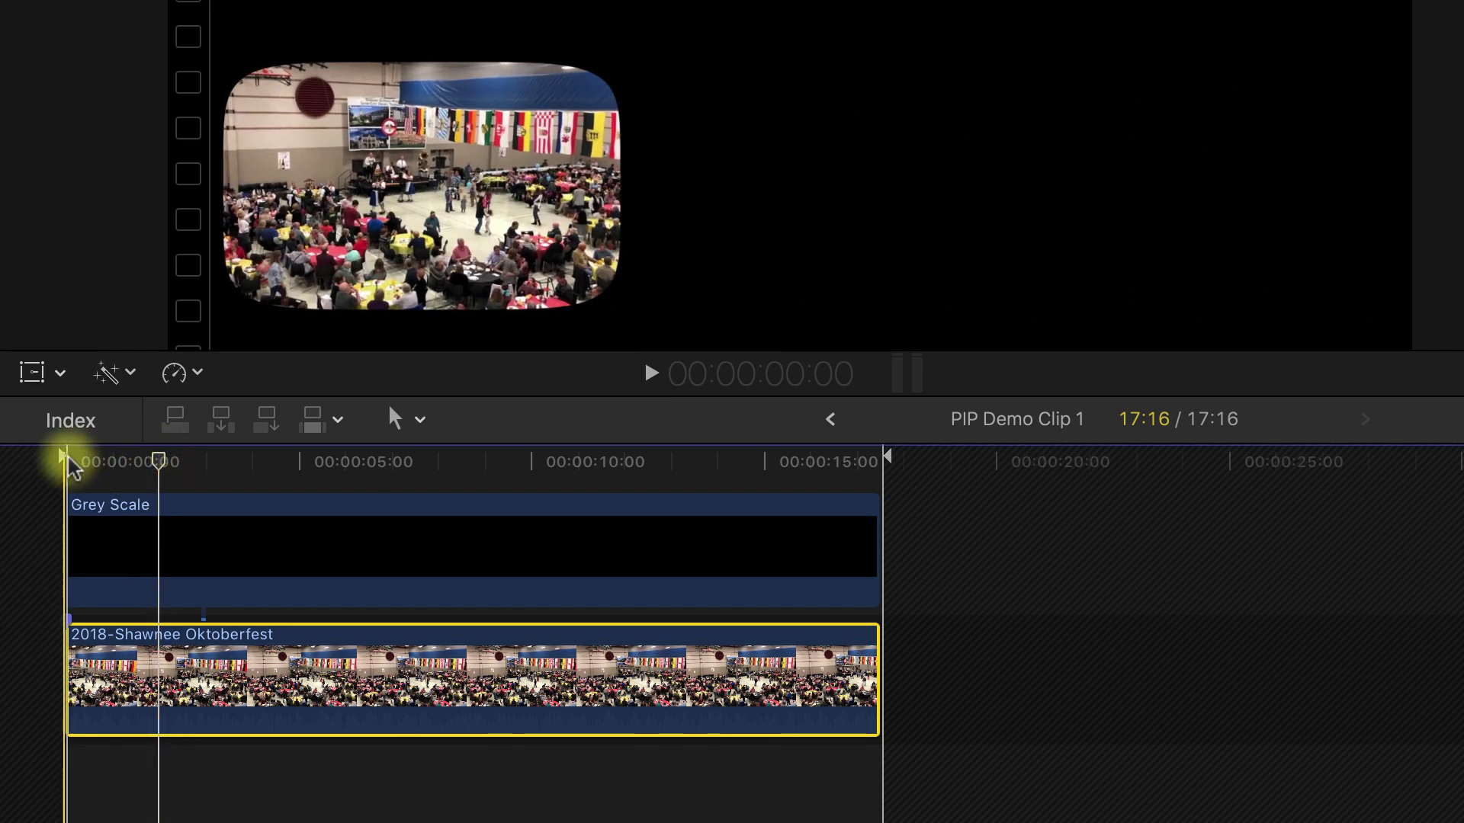
Step: Keyframe the Grey Scale clip's Shape Mask Scale at 4% at the clip start
left_click(69, 460)
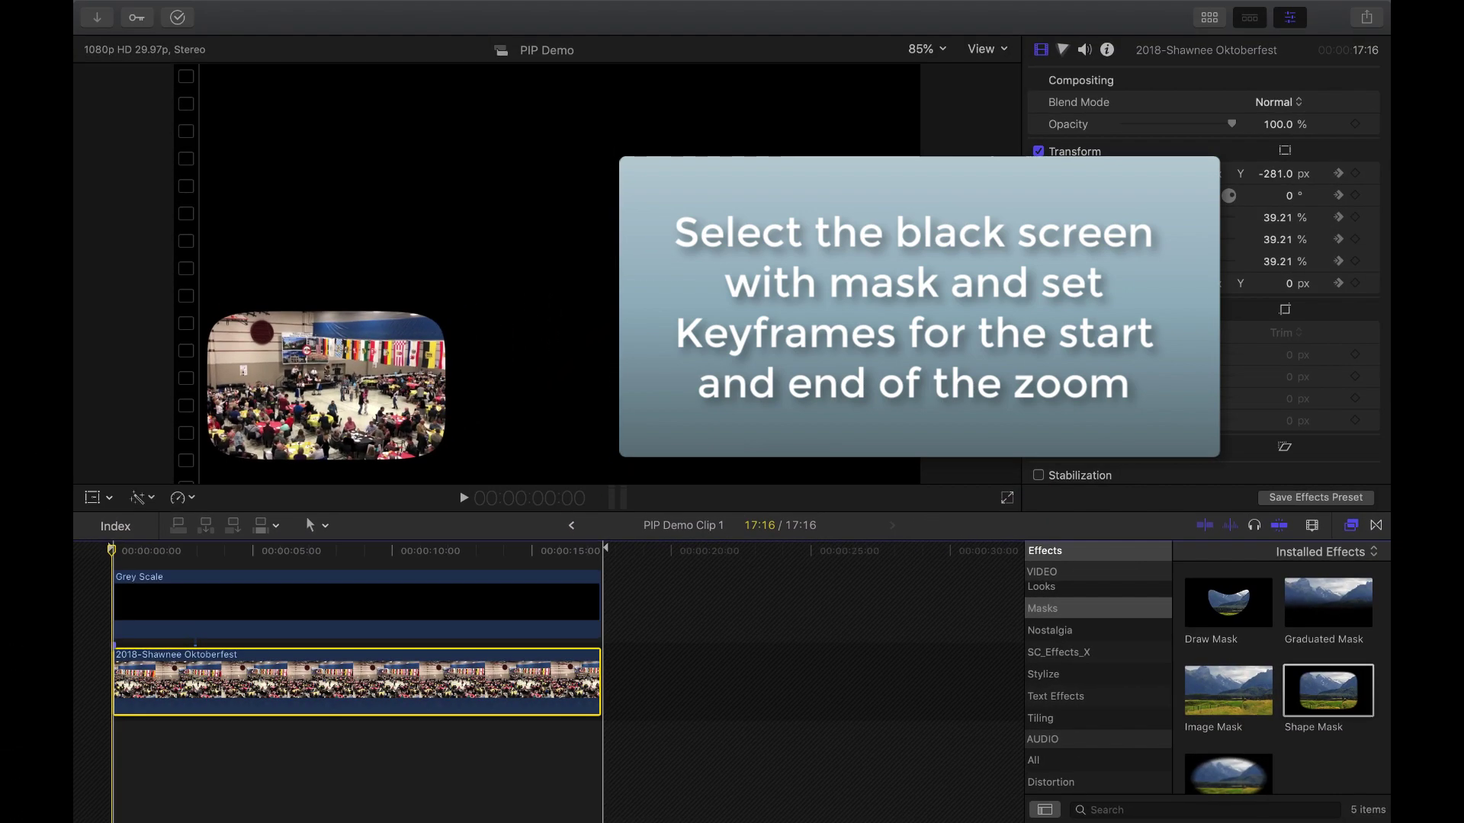
left_click(318, 605)
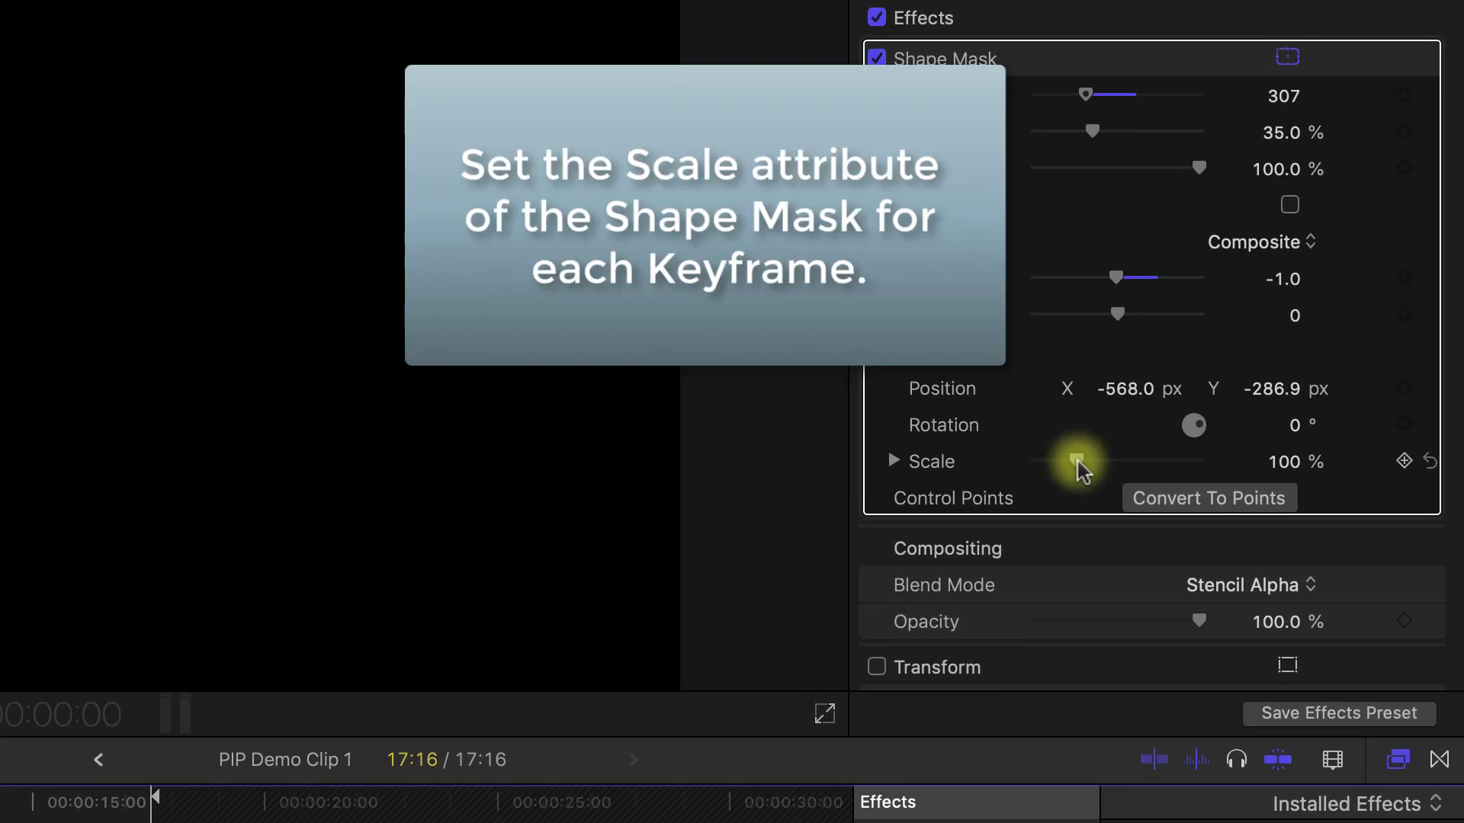
left_click_drag(1078, 460, 1040, 468)
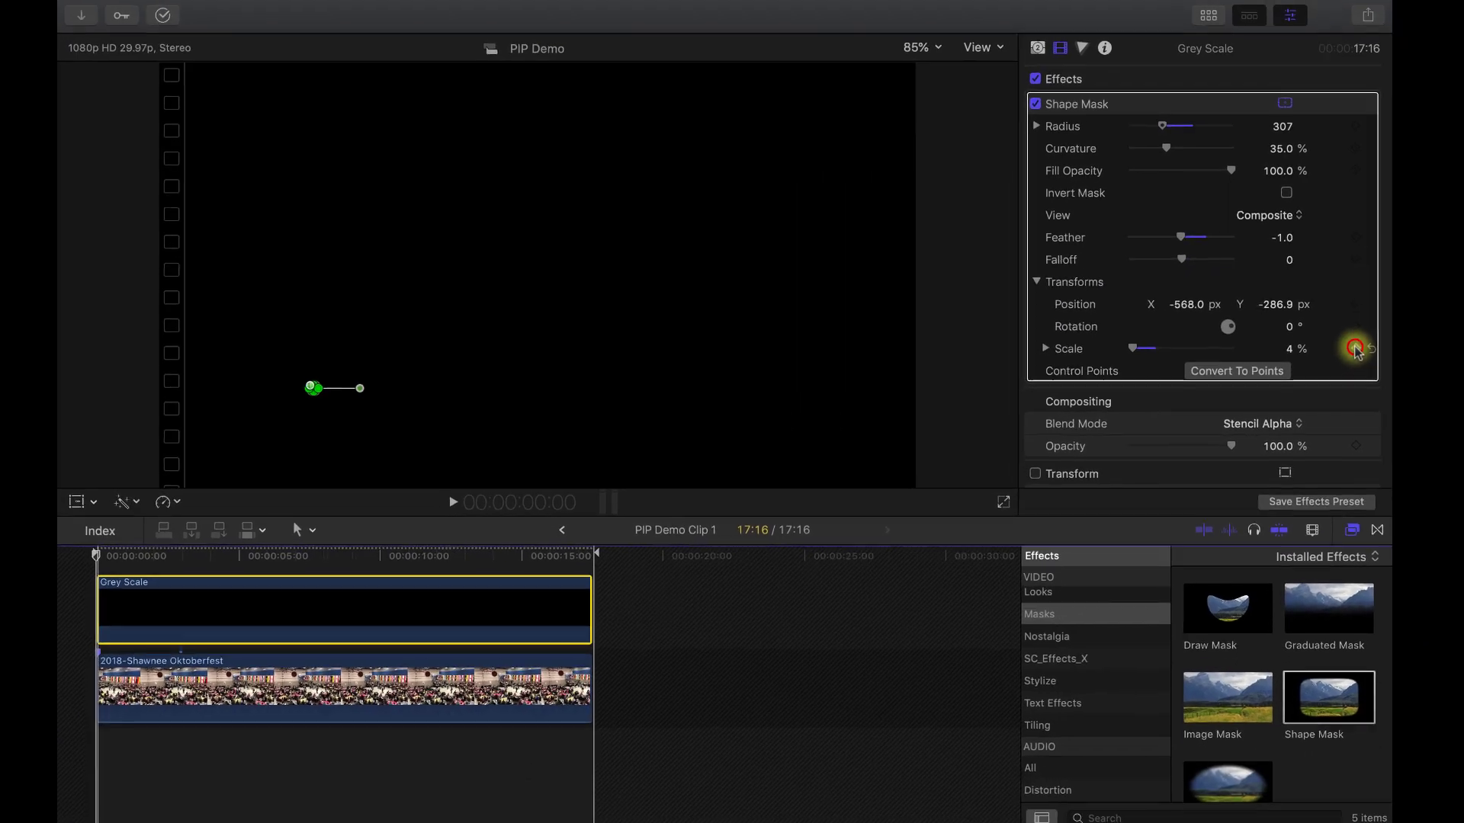
left_click(1355, 347)
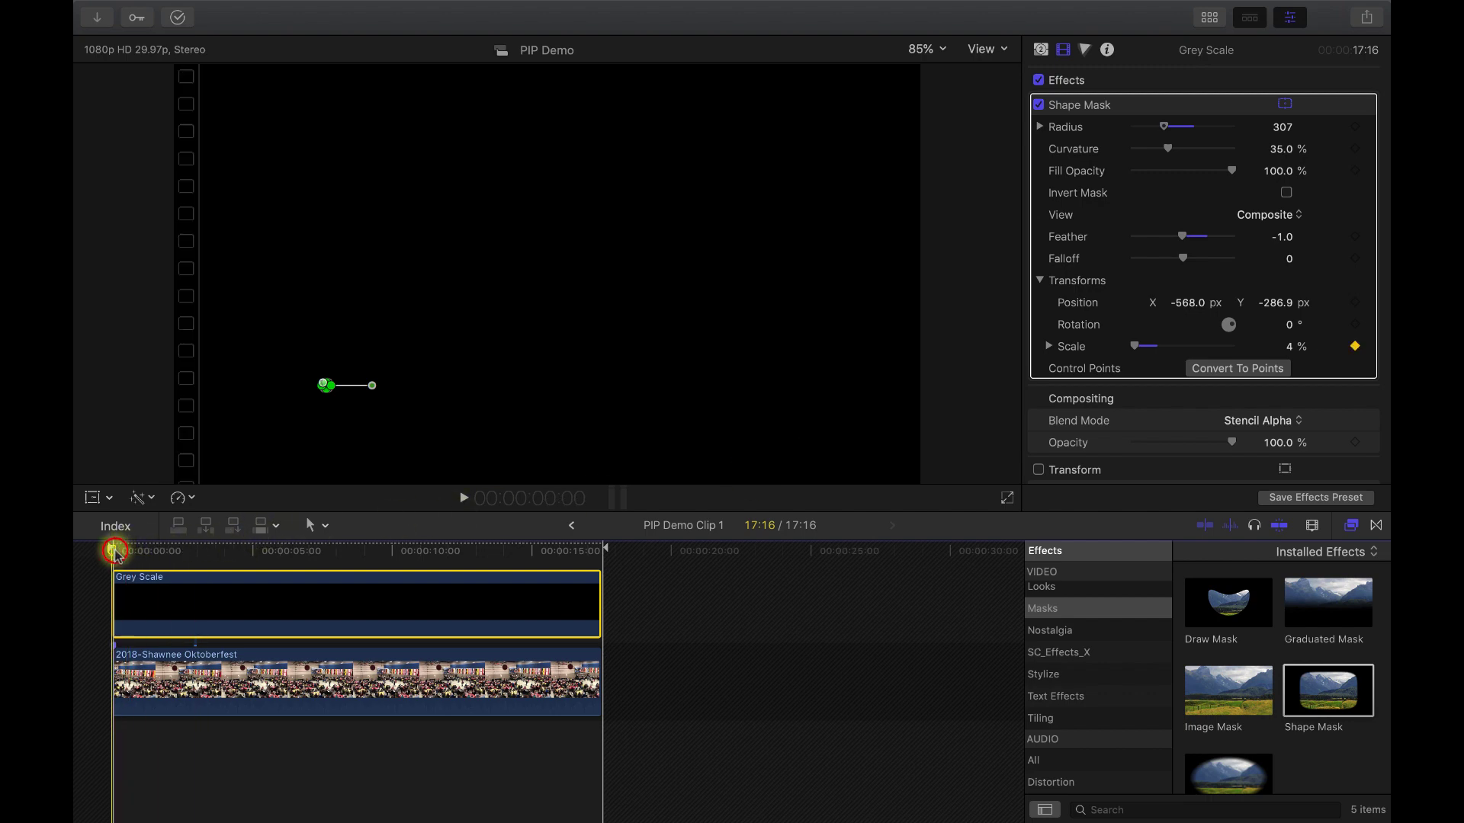
Step: Set a Shape Mask Scale keyframe of 100% at 2:00
left_click_drag(115, 550, 172, 550)
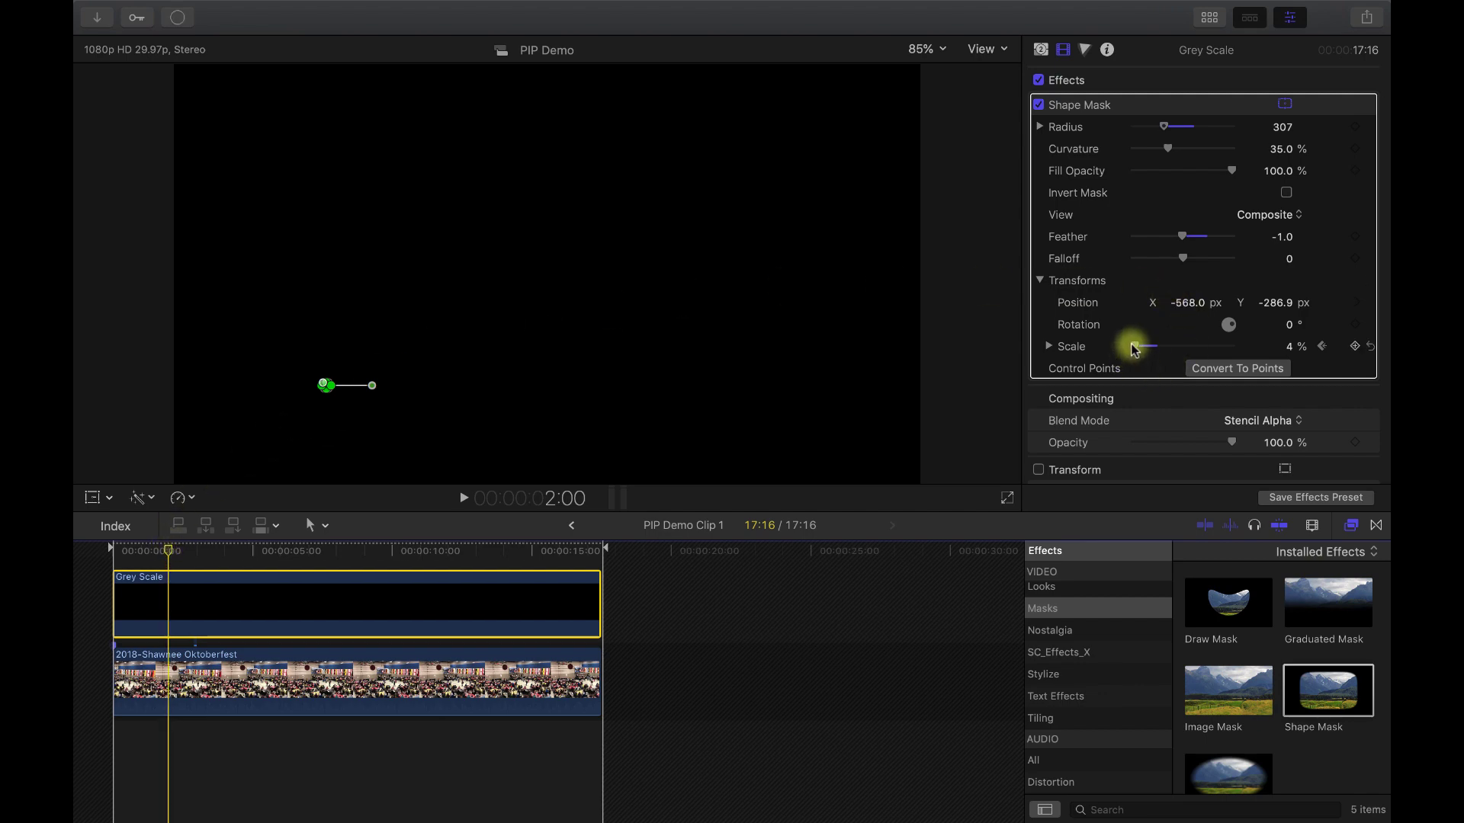
left_click_drag(1133, 348, 1158, 349)
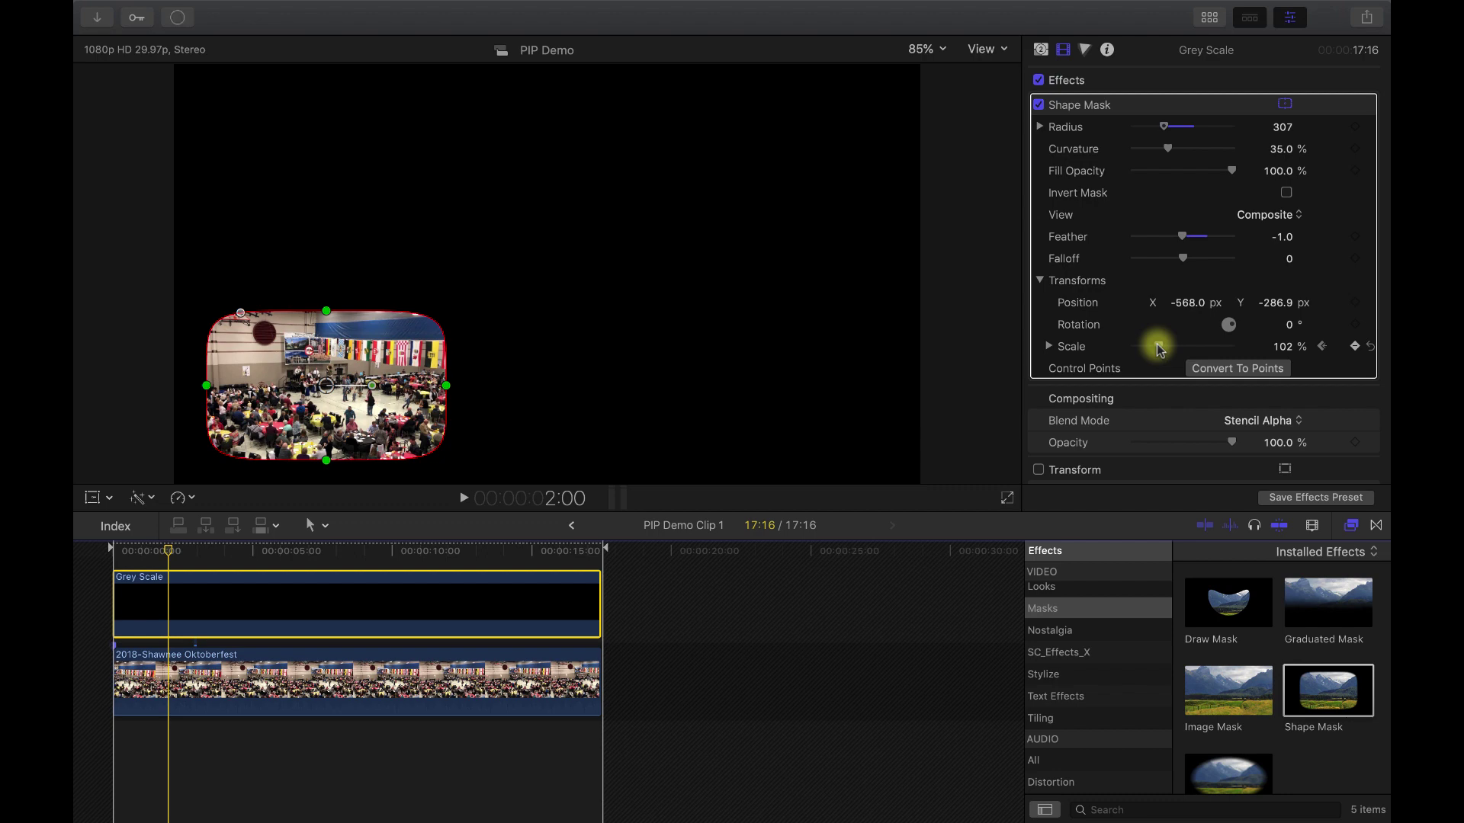
left_click(1284, 347)
type("100")
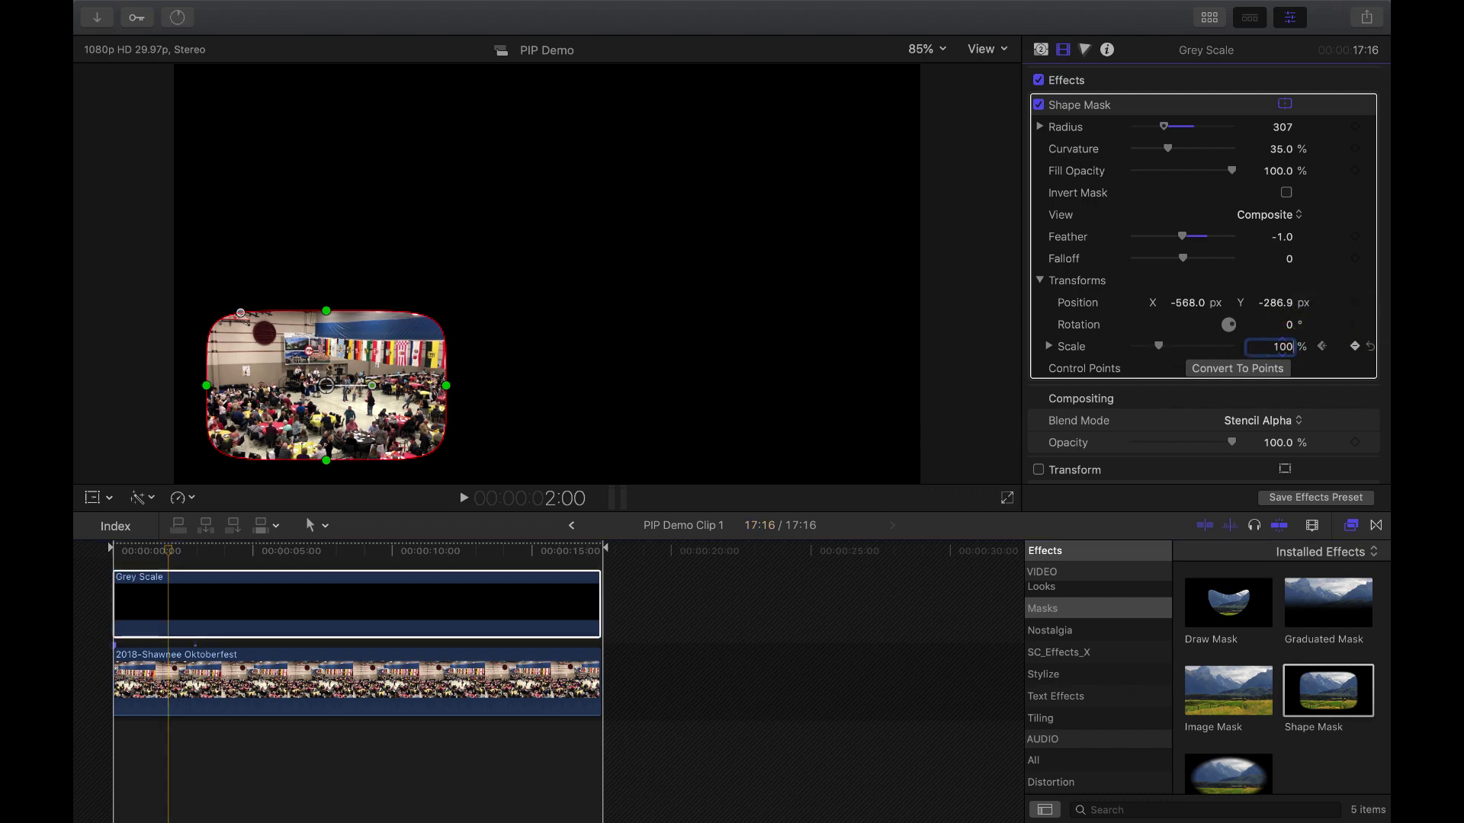
key("Return")
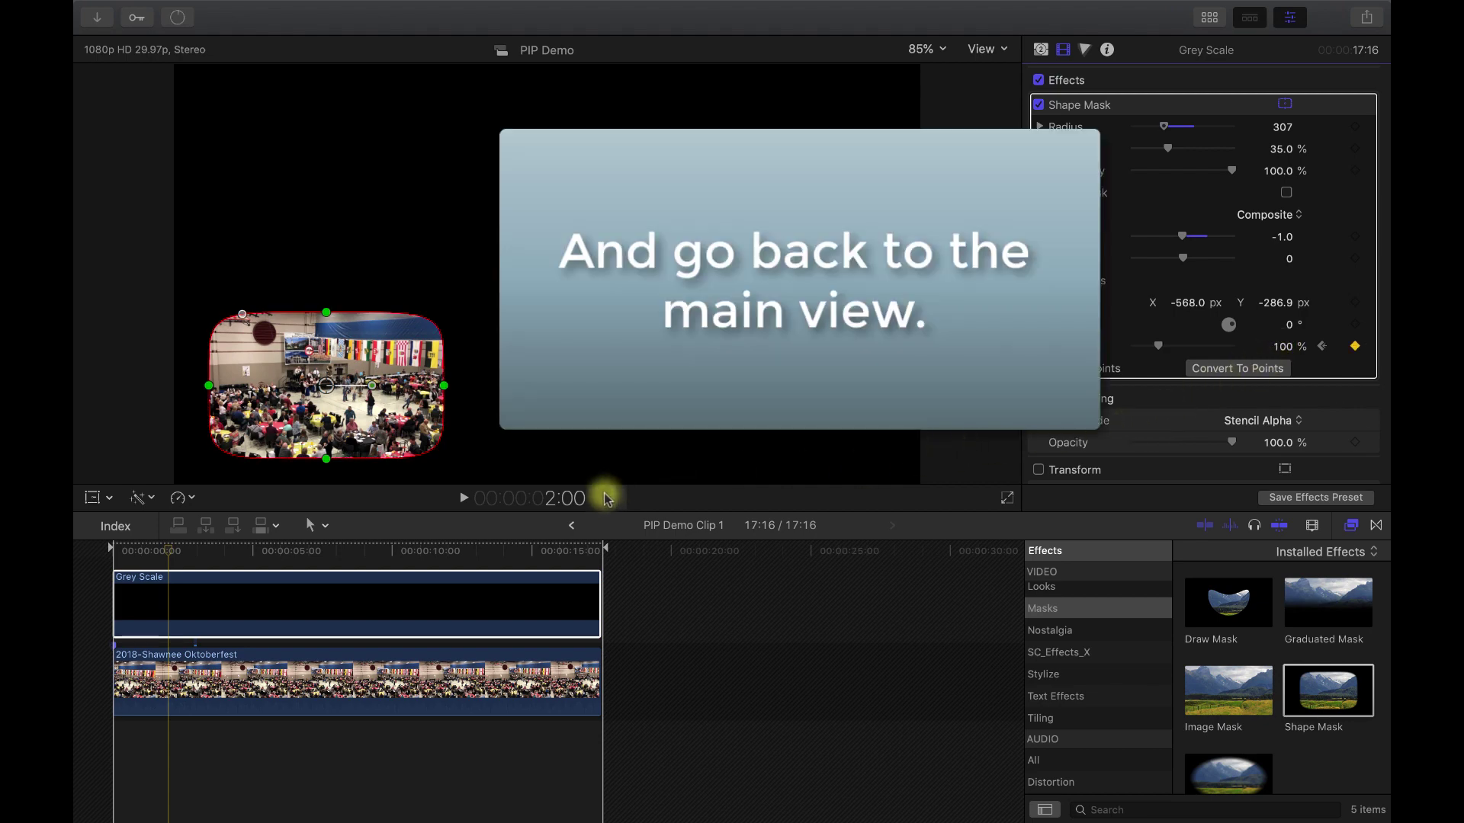
Step: Return to the PIP Demo timeline and play from just before the PiP starts
left_click(574, 526)
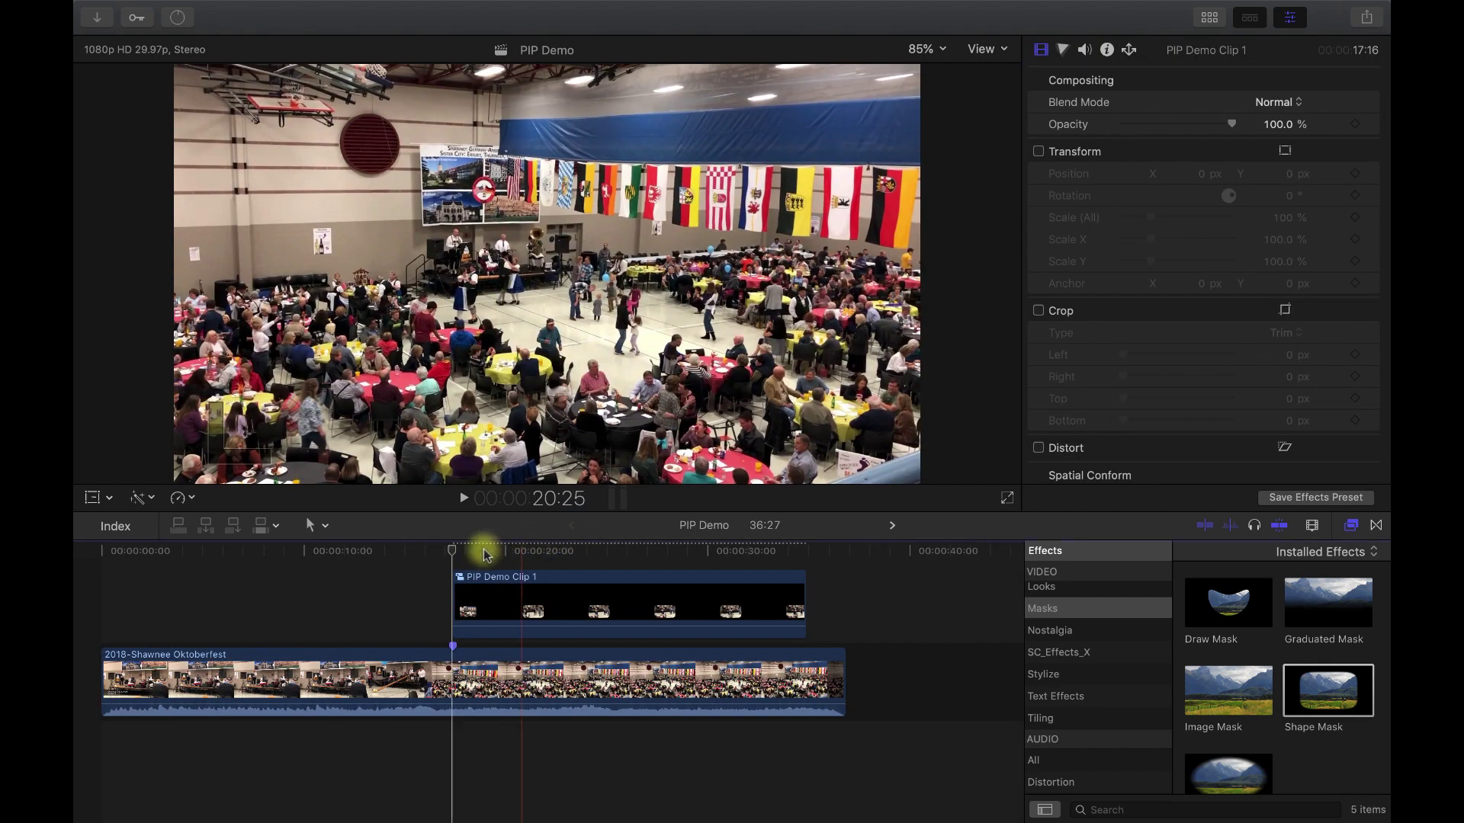
left_click(453, 550)
left_click(418, 549)
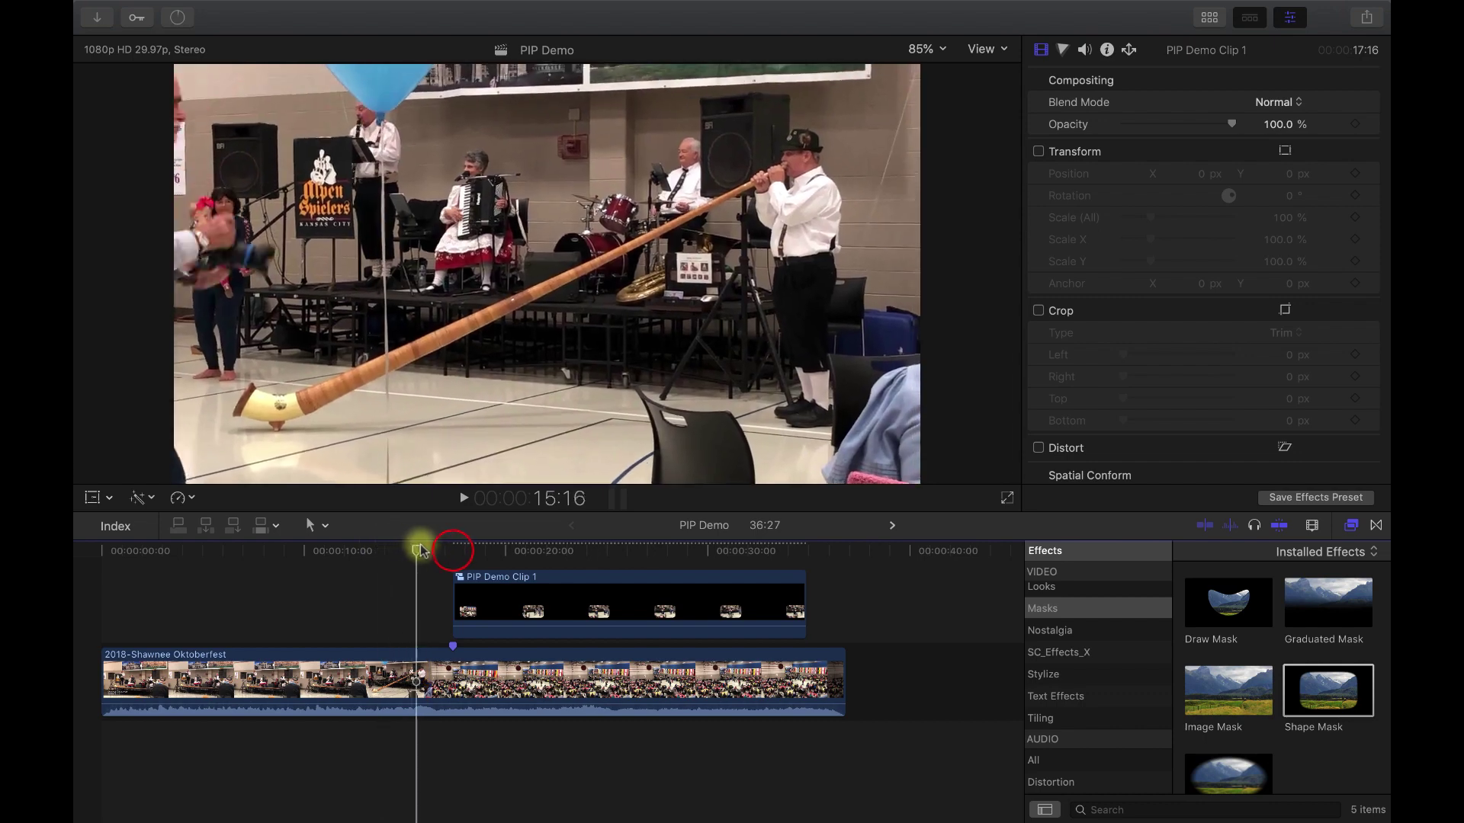
key("space")
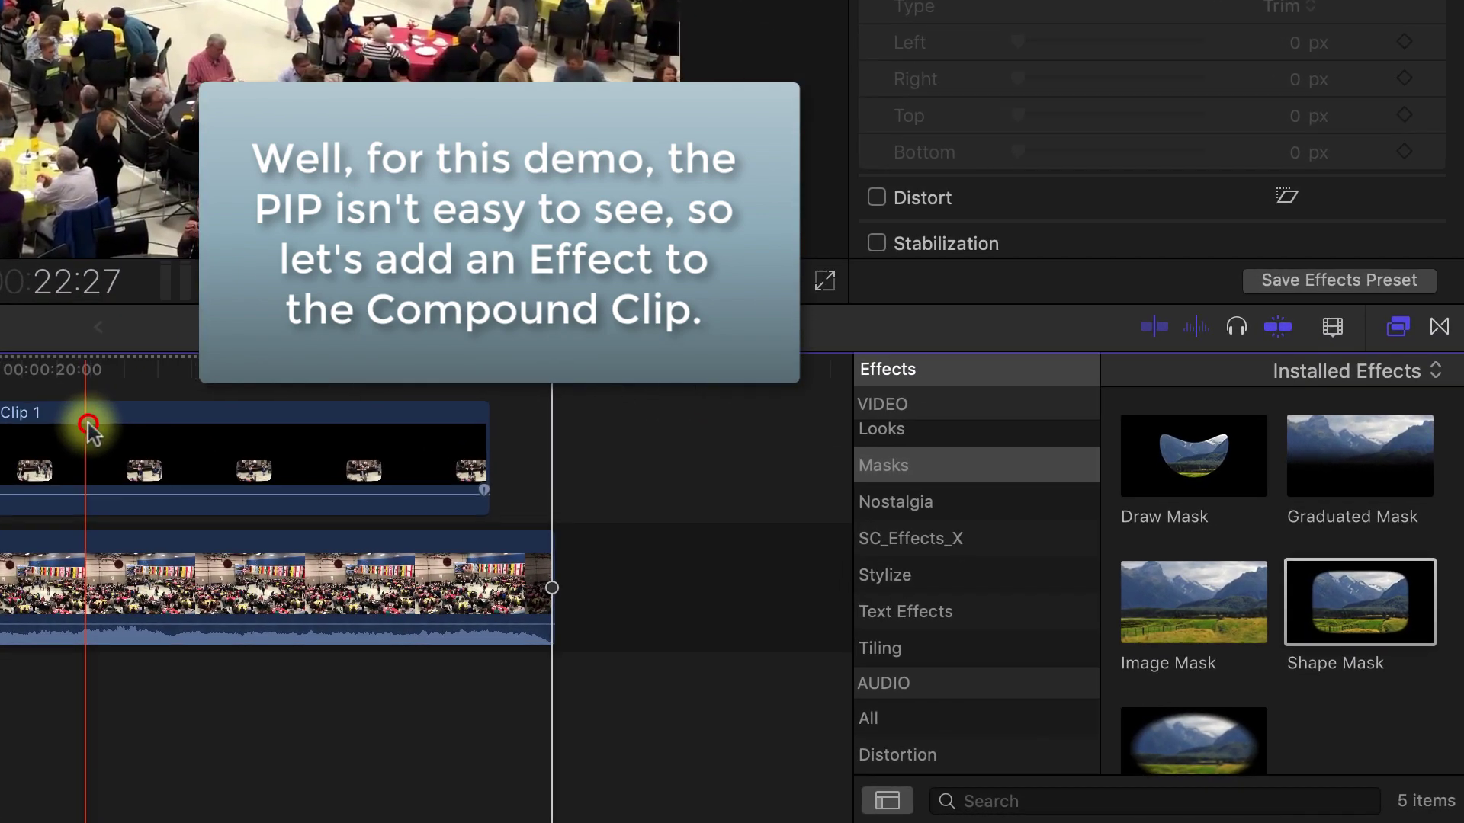
Step: Drag the Cast look from Looks onto PIP Demo Clip 1 and preview it
left_click(565, 585)
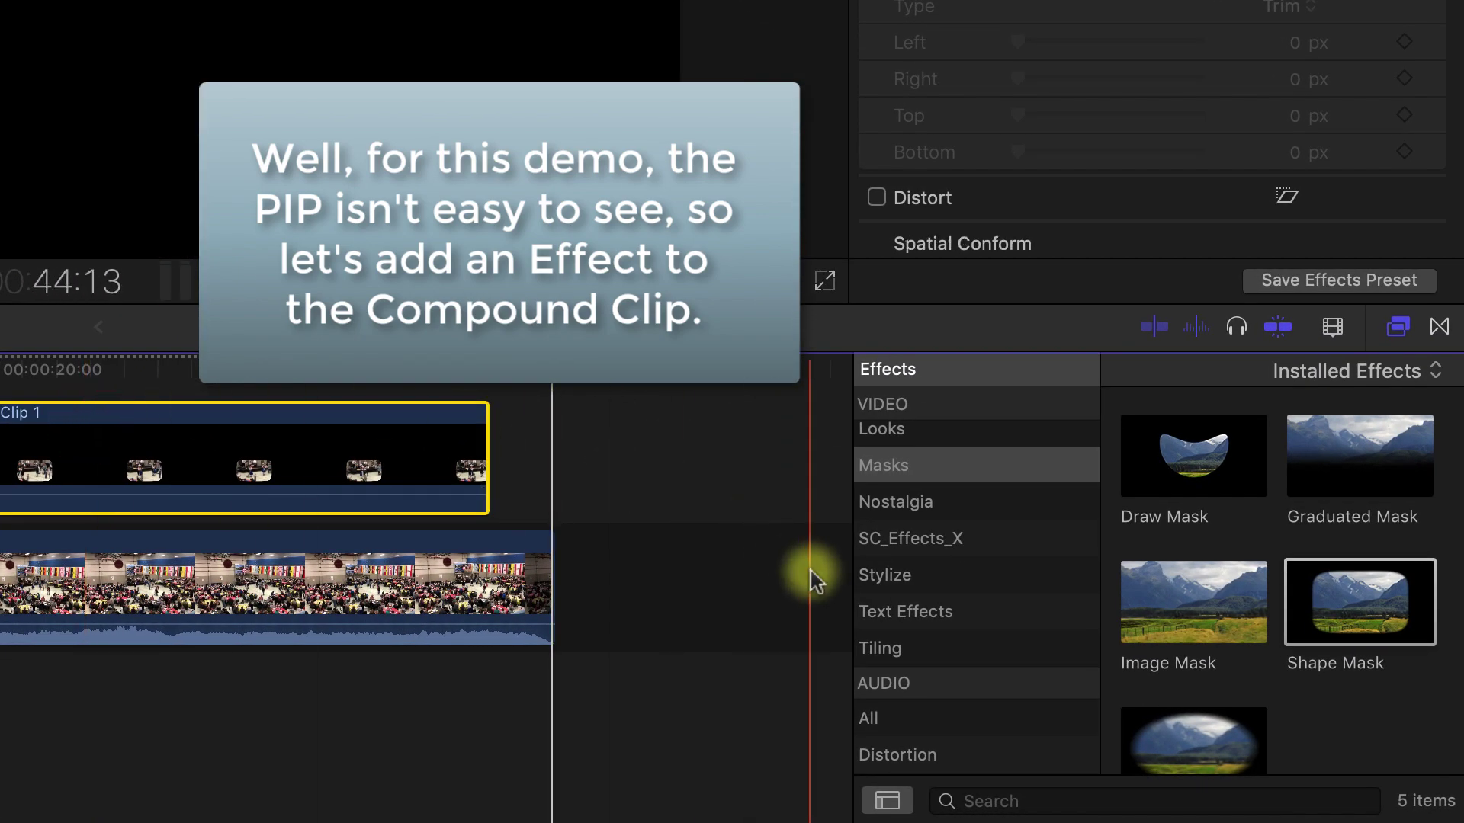
left_click(909, 430)
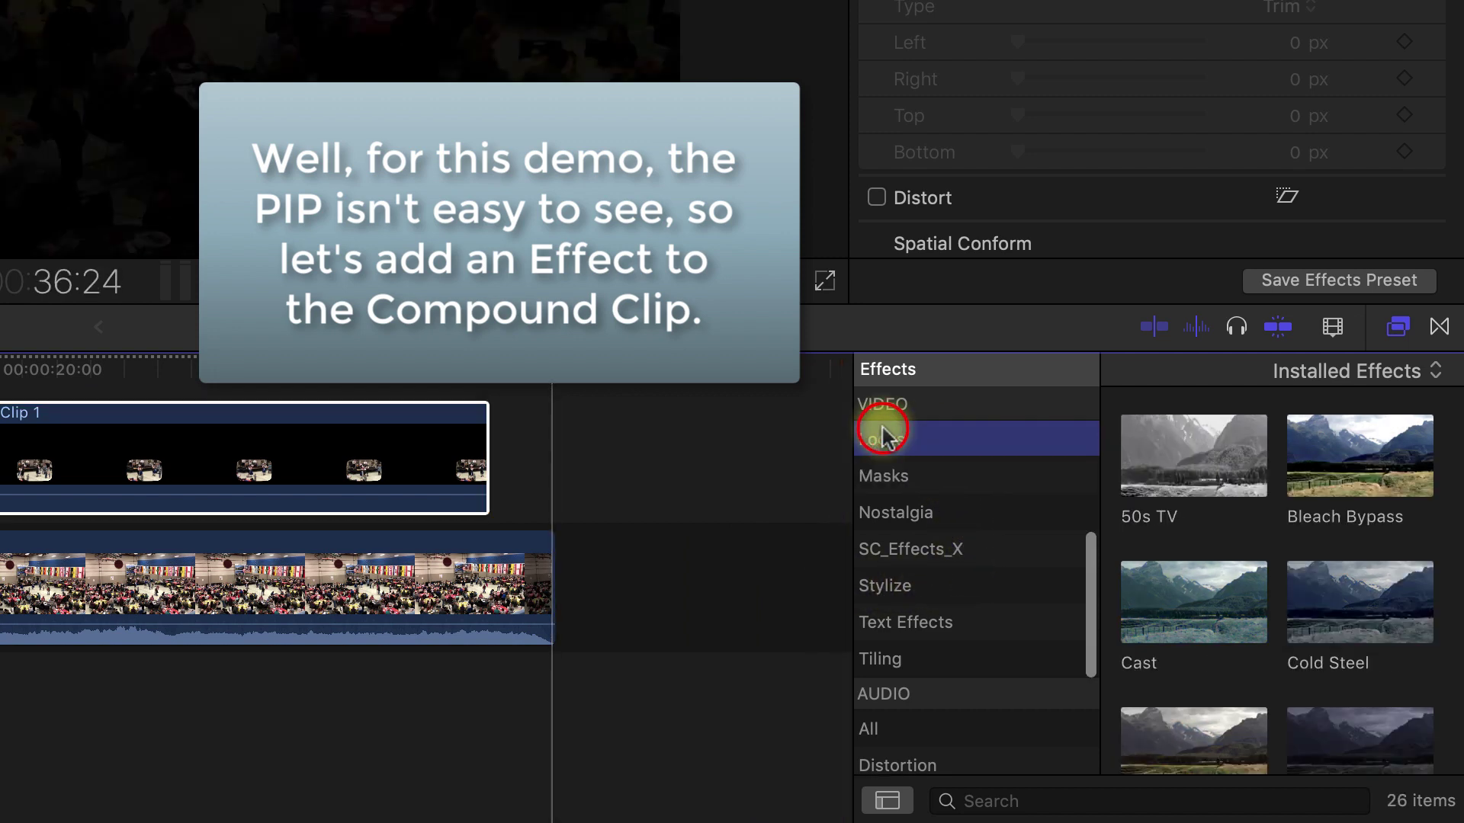
left_click(1185, 596)
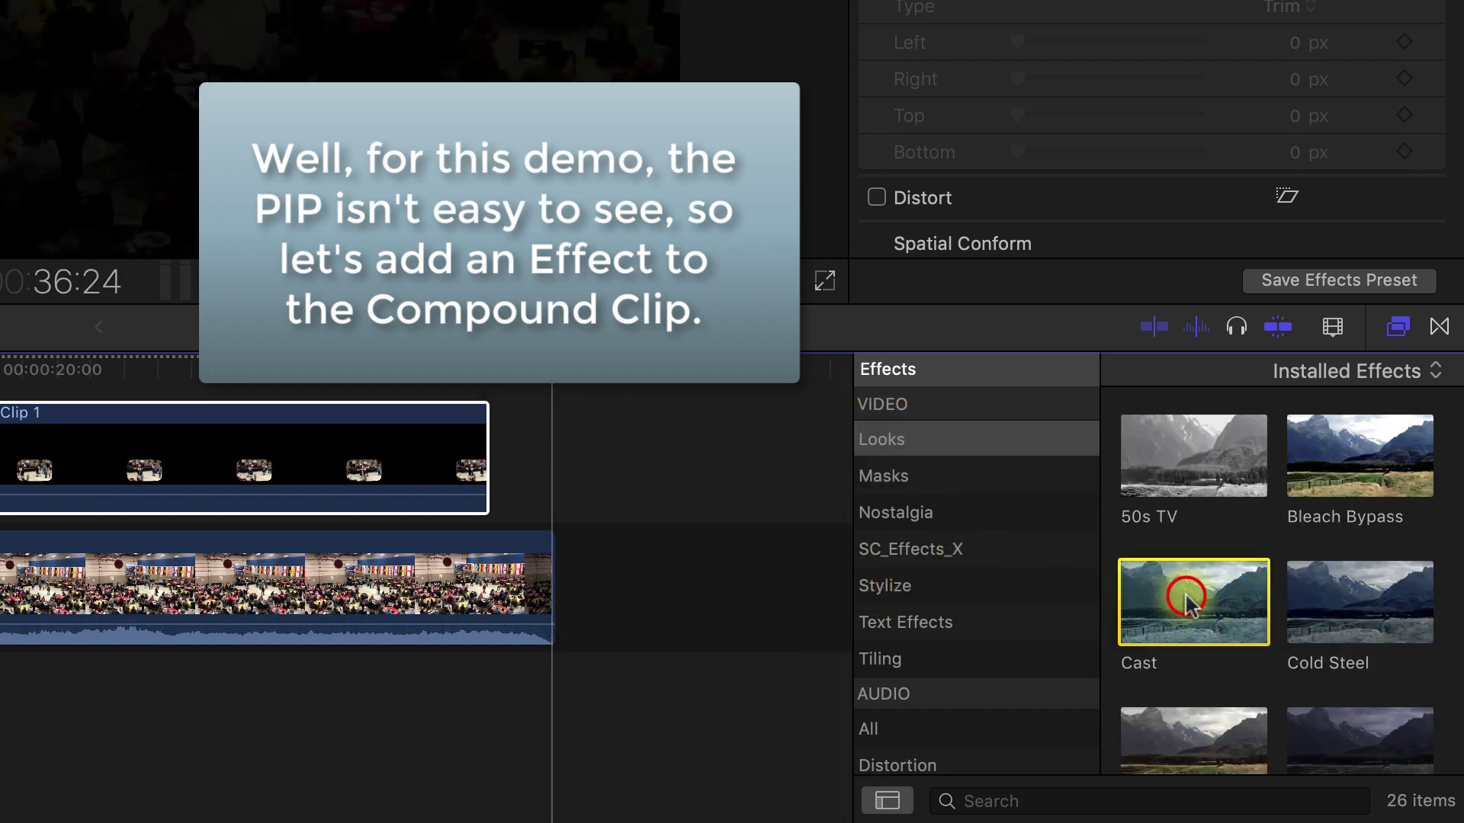
left_click_drag(1186, 598, 190, 467)
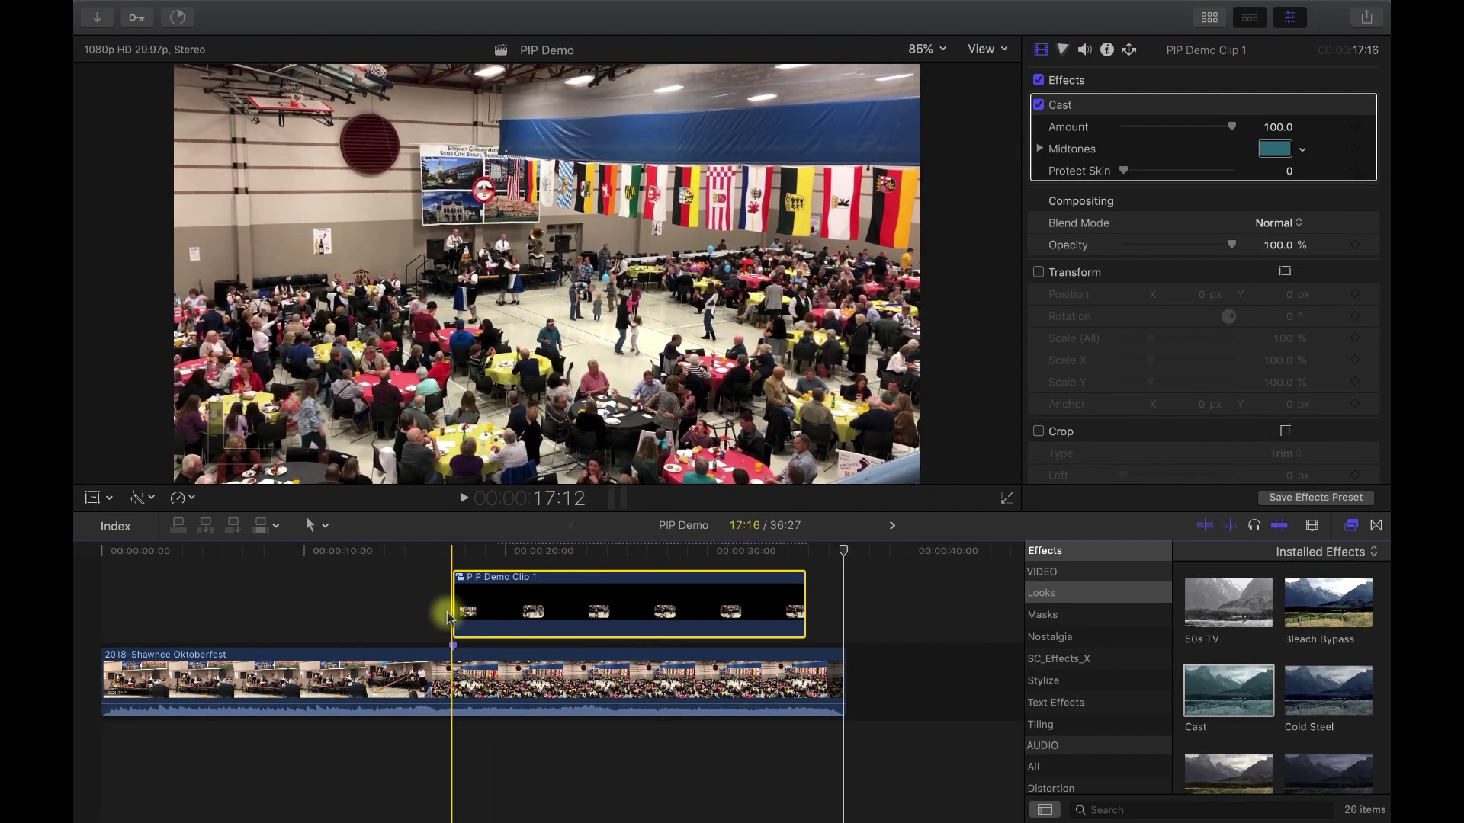
key("space")
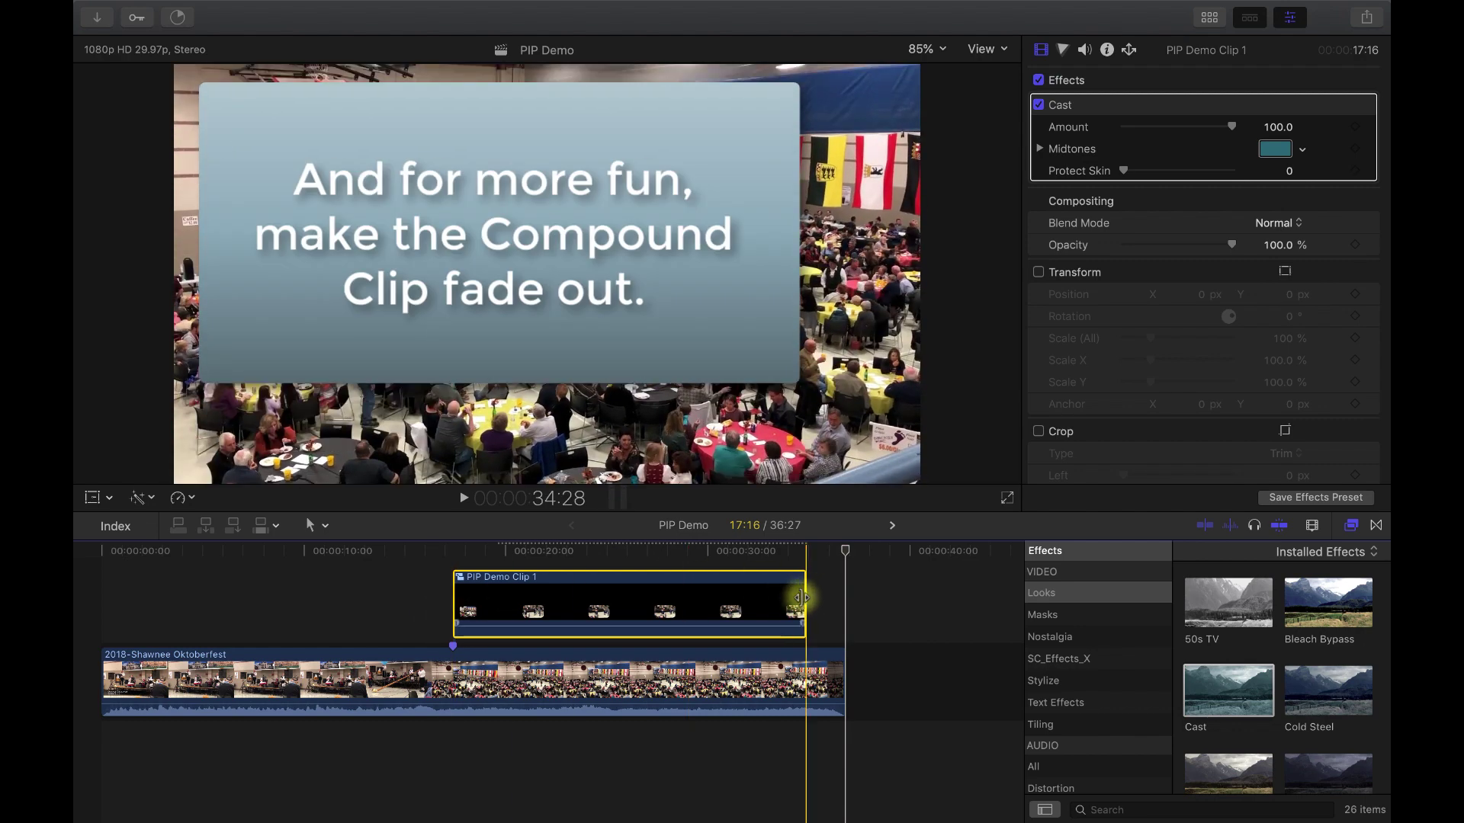
Step: Add a Cross Dissolve at the end of PIP Demo Clip 1 and play it back
left_click(806, 595)
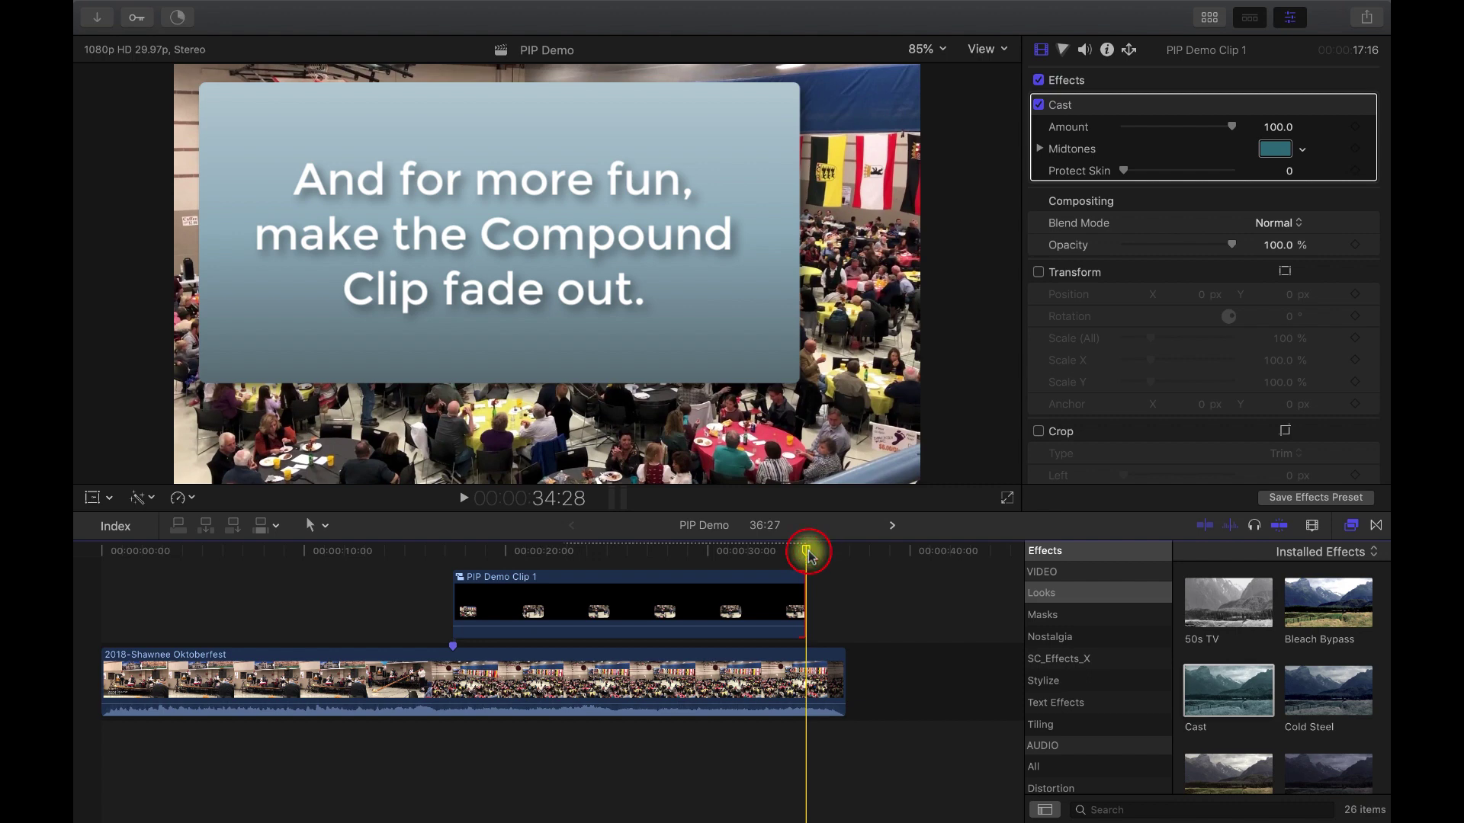
key("ctrl+t")
left_click(458, 622)
key("space")
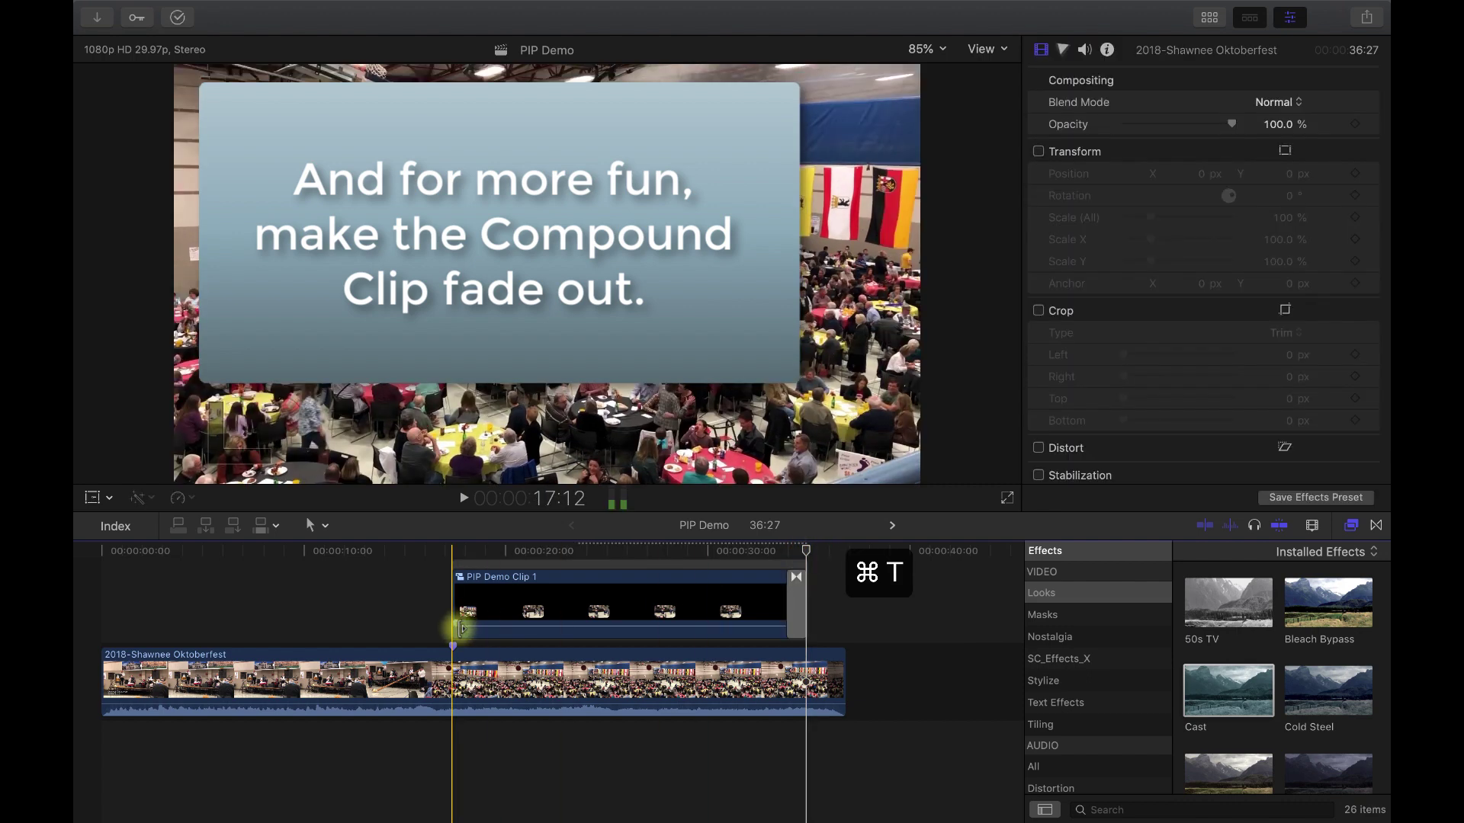